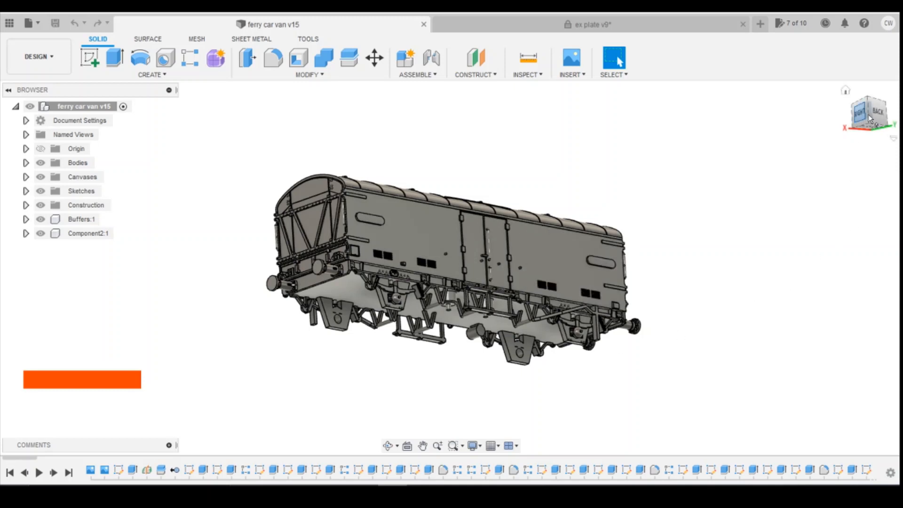
Switch to the ex plate document and copy its coupling arm component
left_click_drag(868, 115, 862, 133)
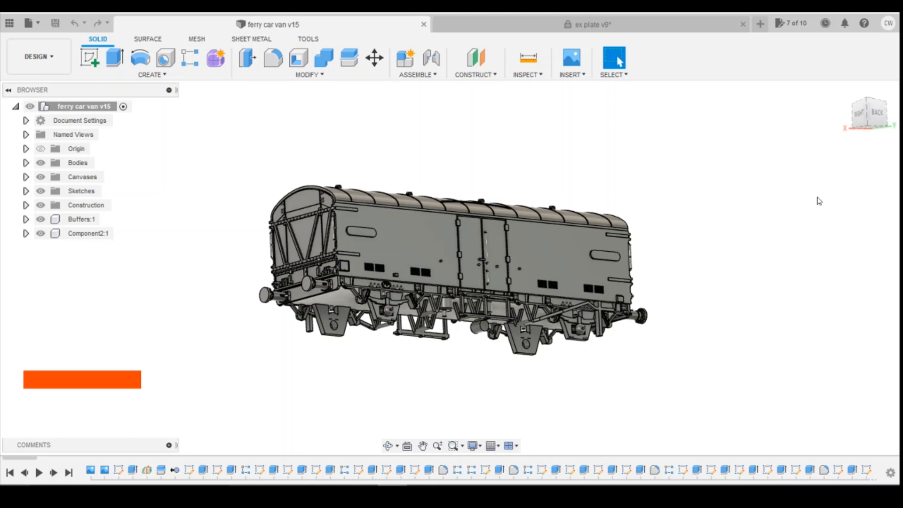
key("shift+z")
left_click(606, 28)
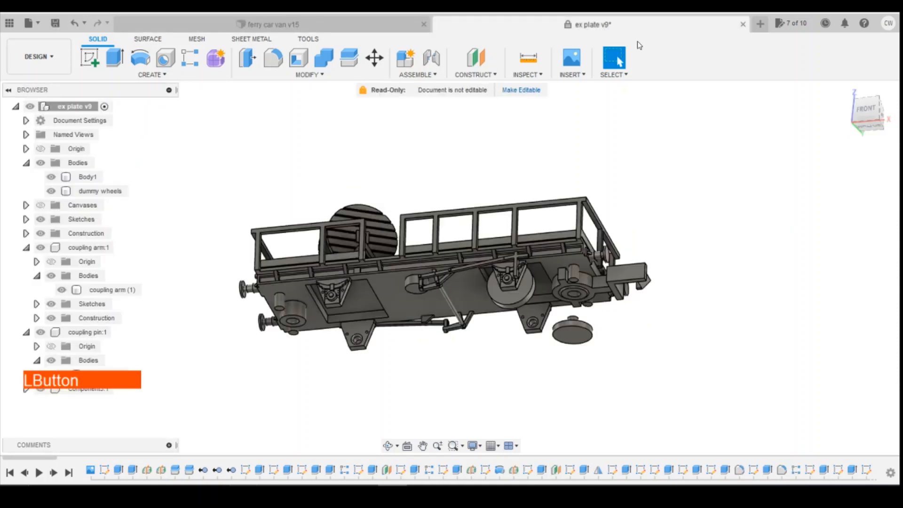
left_click(630, 270)
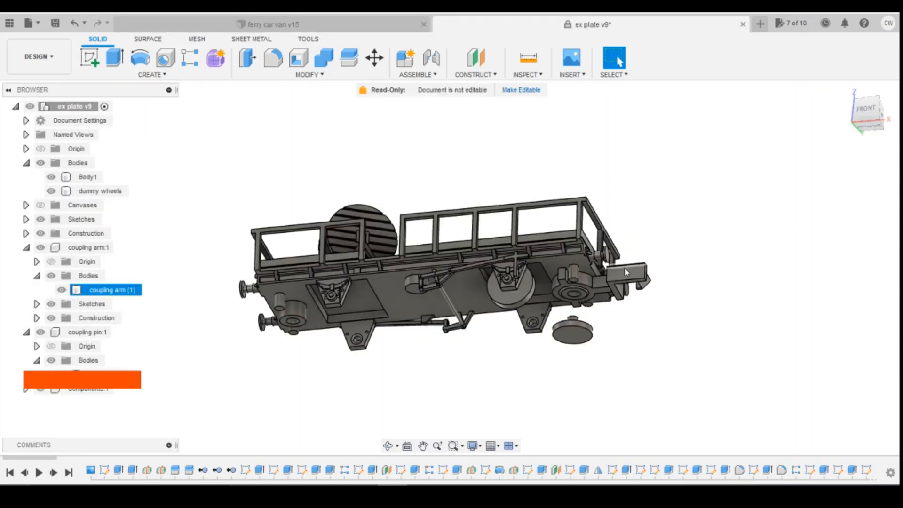
left_click(776, 291)
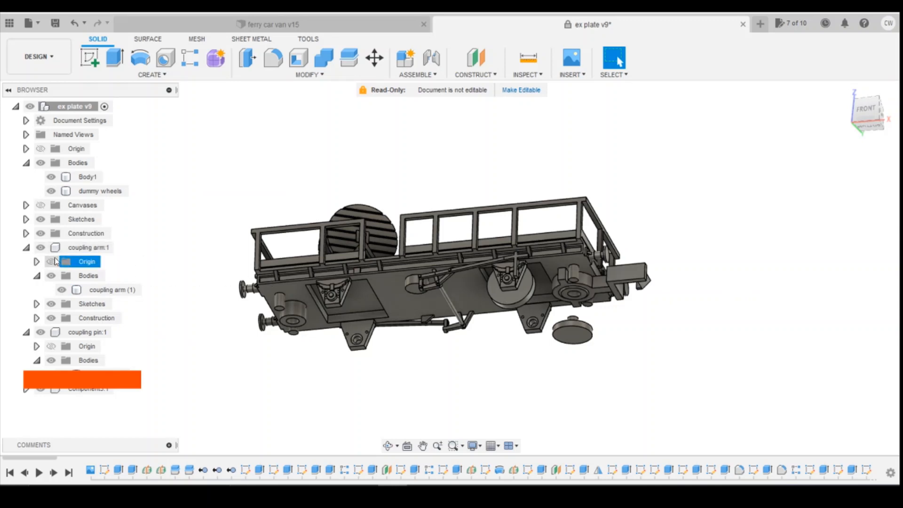
right_click(90, 252)
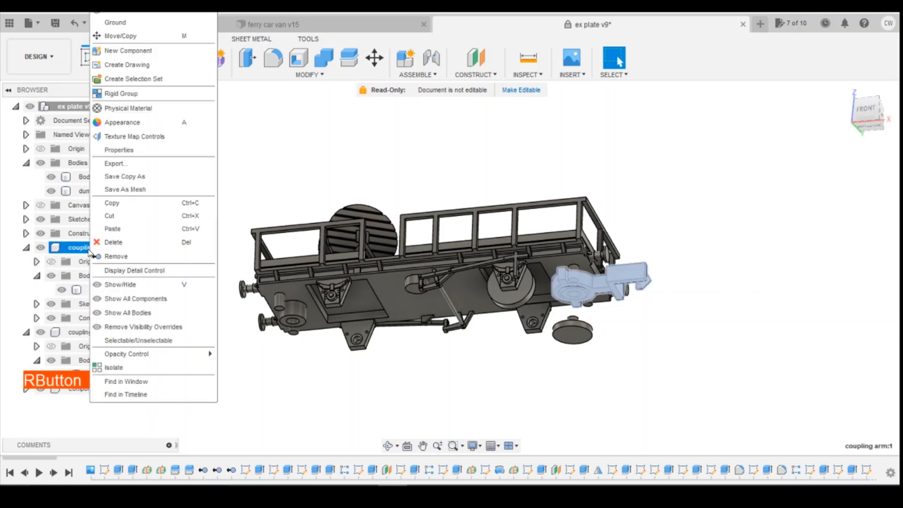
left_click(133, 203)
Paste the copied coupling arm as a new, independent component into the ferry car van document
left_click(326, 26)
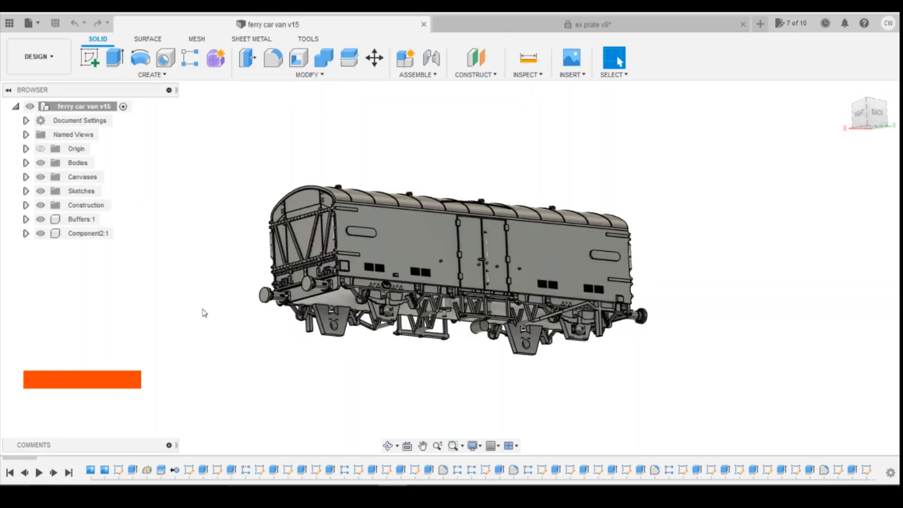
right_click(140, 268)
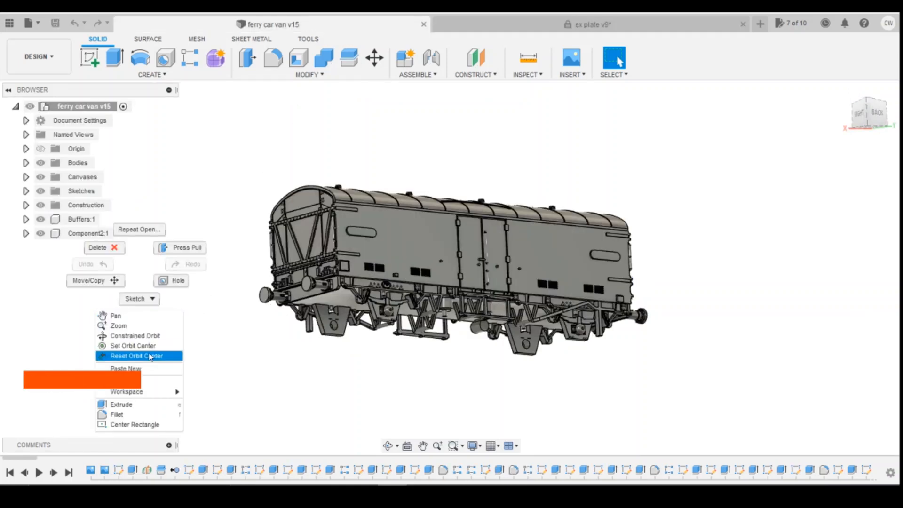
left_click(156, 369)
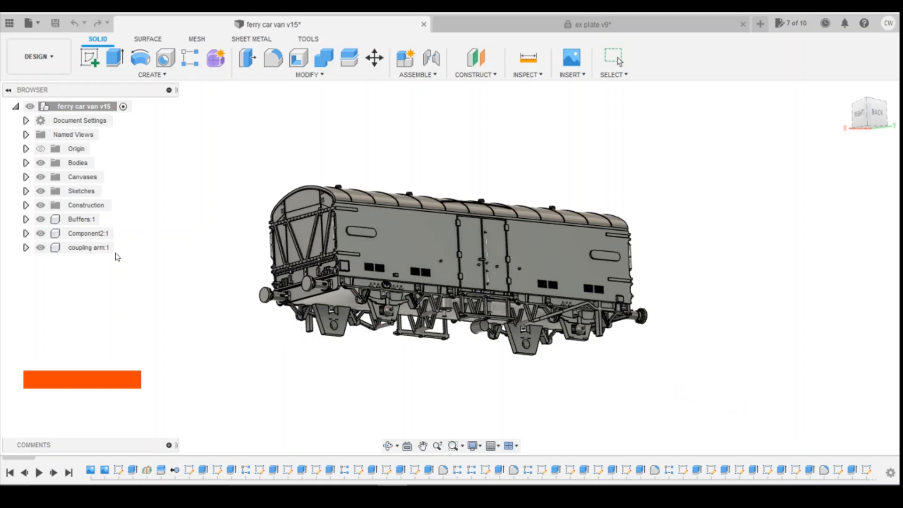
Move the pasted coupling arm -12 mm in X so its ring lies within the van's end in the bottom view
scroll(549, 224, "down", 3)
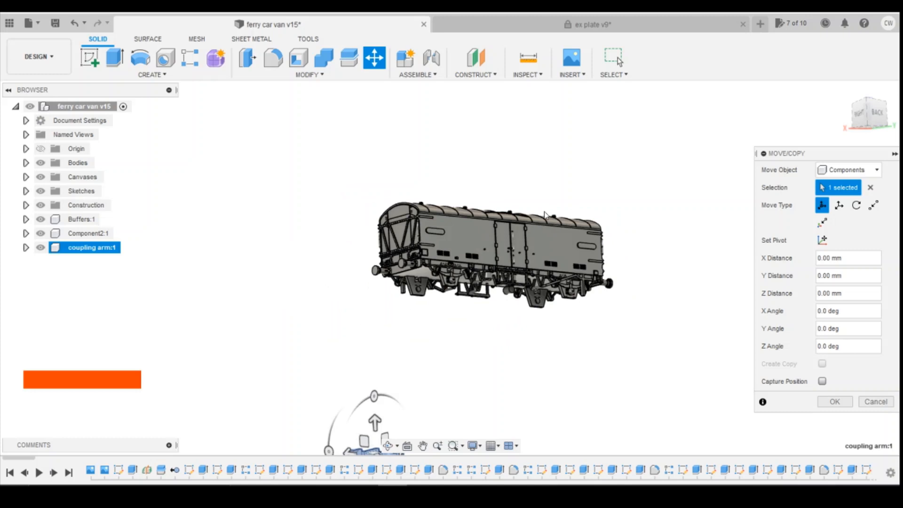
scroll(546, 214, "down", 2)
left_click_drag(878, 112, 869, 156)
left_click_drag(863, 118, 814, 140)
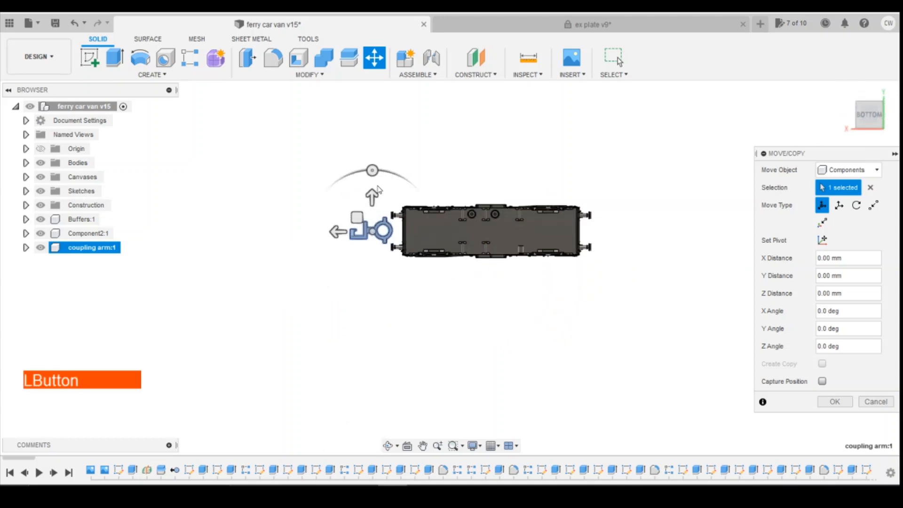
scroll(402, 237, "up", 4)
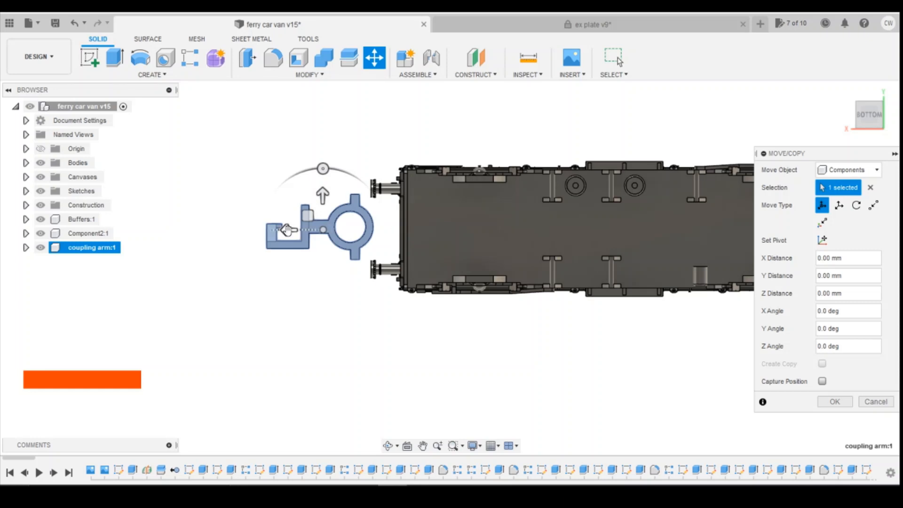
left_click_drag(287, 230, 370, 227)
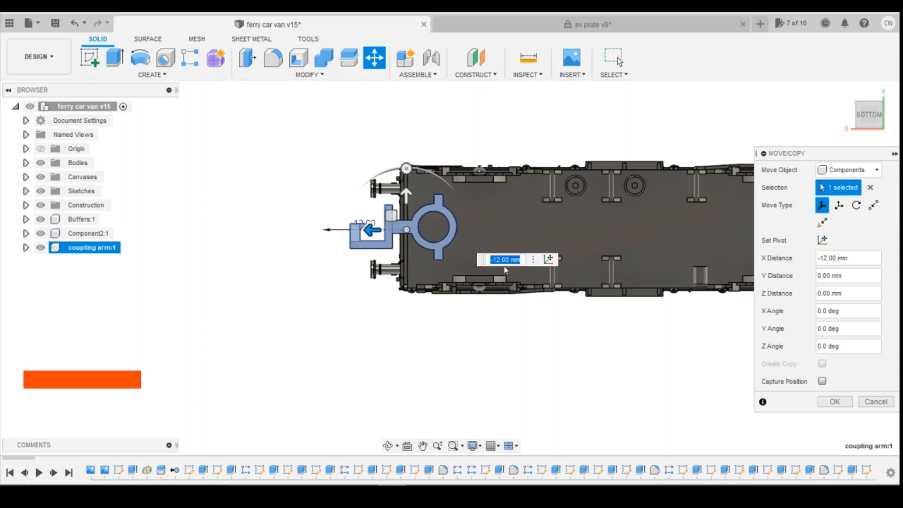
Raise the coupling arm 51.5 mm in Z to bring it up to the van's underframe just below the buffers
left_click(871, 96)
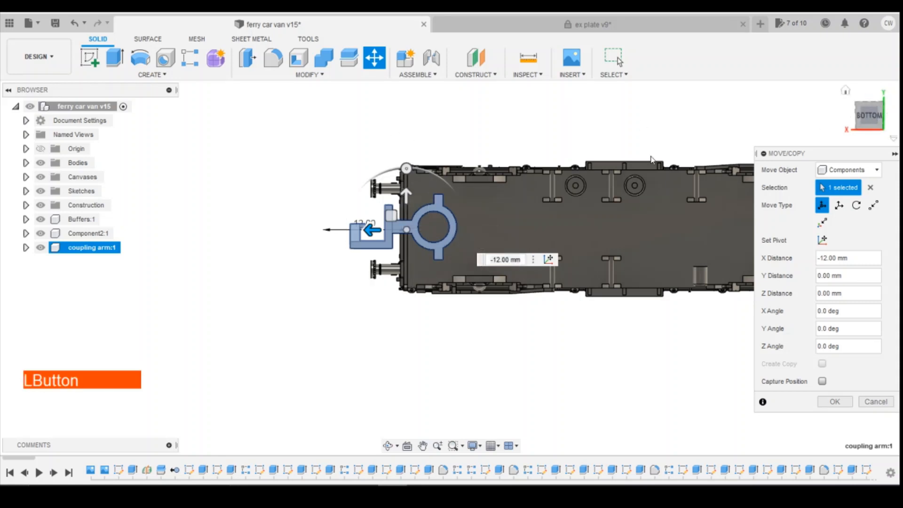
scroll(416, 218, "down", 3)
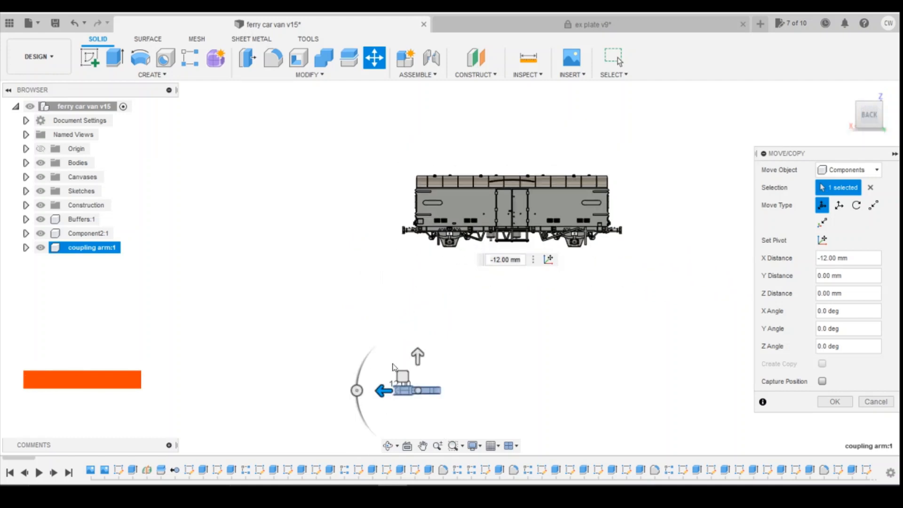
left_click_drag(419, 356, 420, 212)
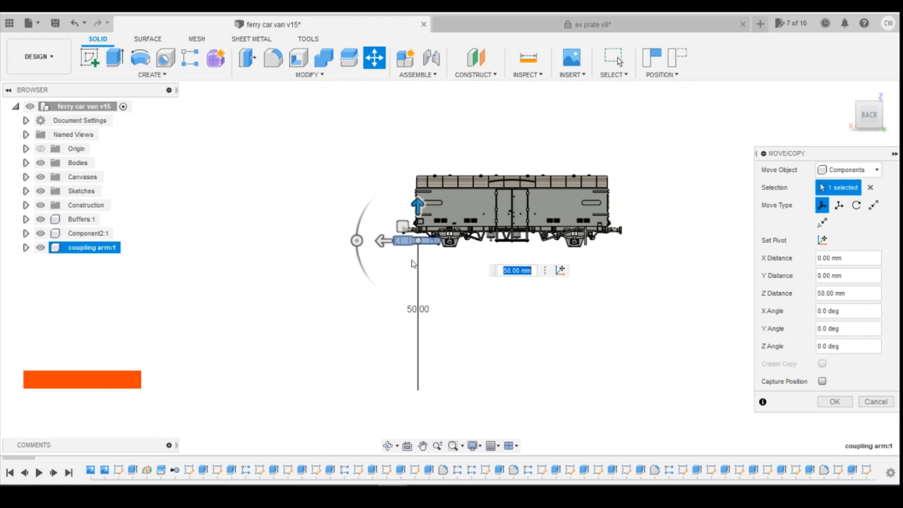
scroll(418, 207, "up", 6)
left_click_drag(424, 260, 426, 231)
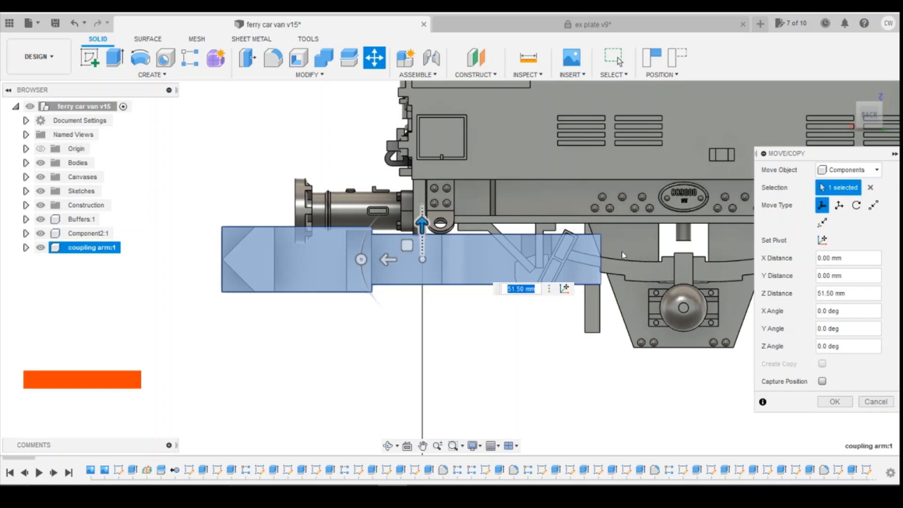
left_click(871, 105)
mouse_move(871, 105)
left_mouse_down()
mouse_move(872, 121)
mouse_move(871, 101)
left_mouse_up()
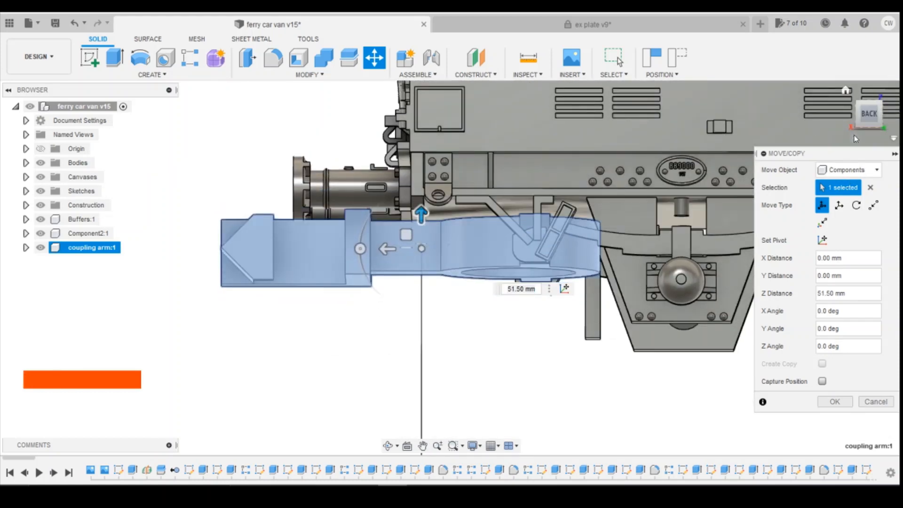
left_click(864, 117)
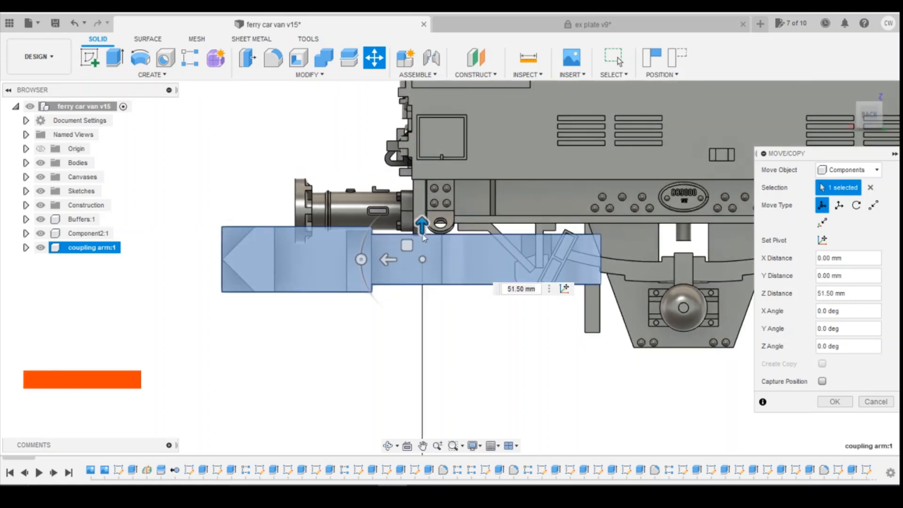
Refine the coupling arm's Z distance to 51.7 mm and accept the move
mouse_move(422, 224)
left_mouse_down()
mouse_move(427, 218)
mouse_move(424, 226)
left_mouse_up()
key("BackSpace")
key("Num_Lock")
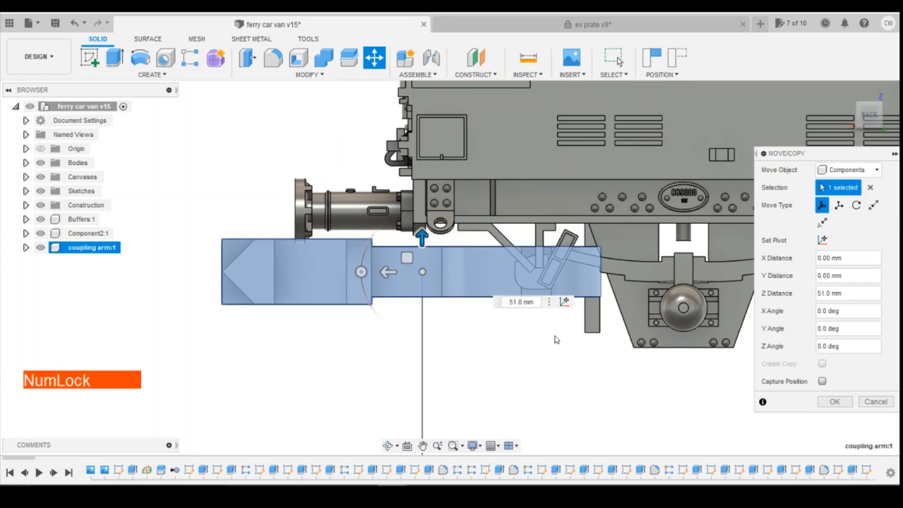
type("6")
key("BackSpace")
type("7")
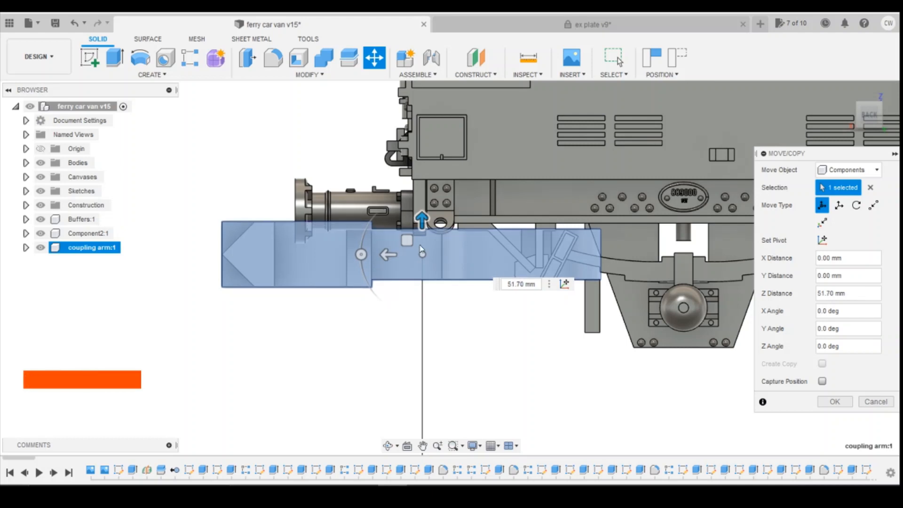
left_click(874, 116)
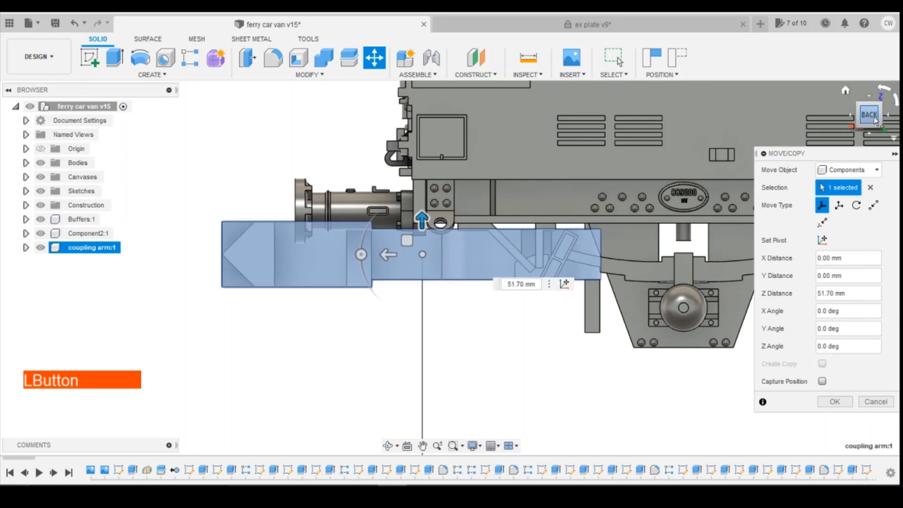
mouse_move(874, 116)
left_mouse_down()
mouse_move(894, 130)
mouse_move(823, 368)
left_mouse_up()
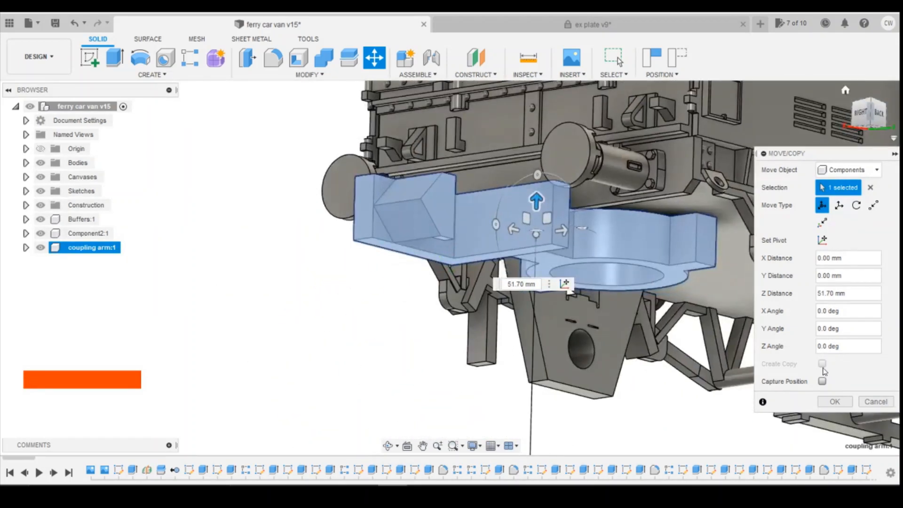
left_click(835, 402)
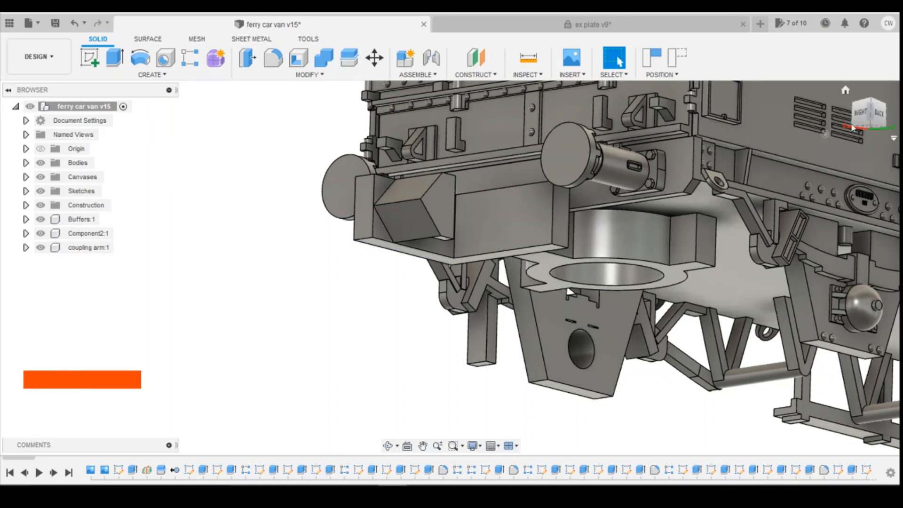
Examine how the coupling arm's ring and hook sit beneath the van's end, and dismiss the mail notification
mouse_move(878, 126)
left_mouse_down()
mouse_move(870, 87)
mouse_move(874, 106)
mouse_move(861, 113)
left_mouse_up()
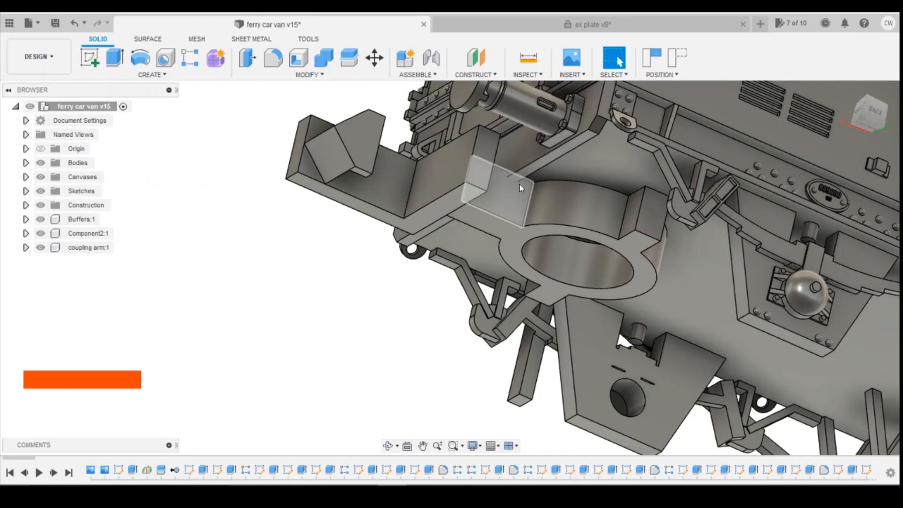
mouse_move(878, 108)
left_mouse_down()
mouse_move(872, 130)
mouse_move(870, 121)
mouse_move(889, 117)
mouse_move(893, 127)
mouse_move(869, 107)
mouse_move(870, 122)
left_mouse_up()
left_click(873, 113)
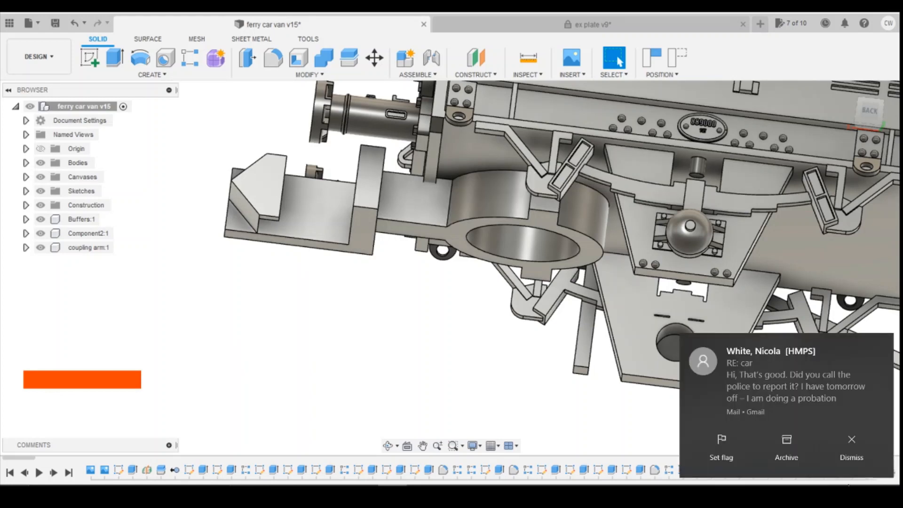
left_click(852, 441)
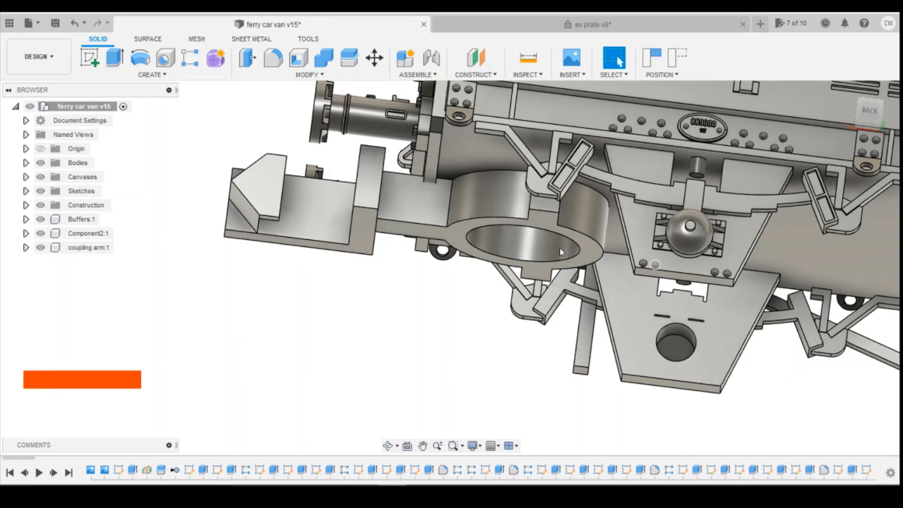
left_click(866, 116)
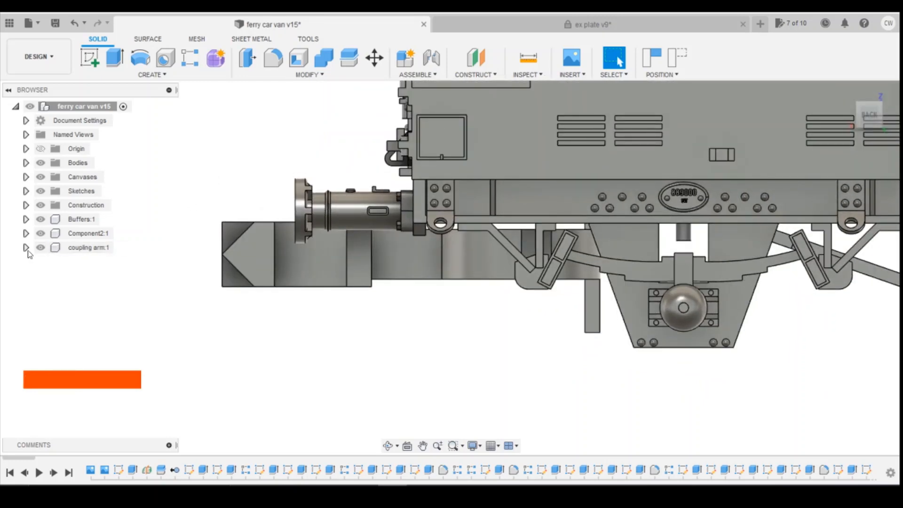
Capture the coupling arm's moved position and create an offset plane on the vertical face between its hook section and ring
left_click(26, 247)
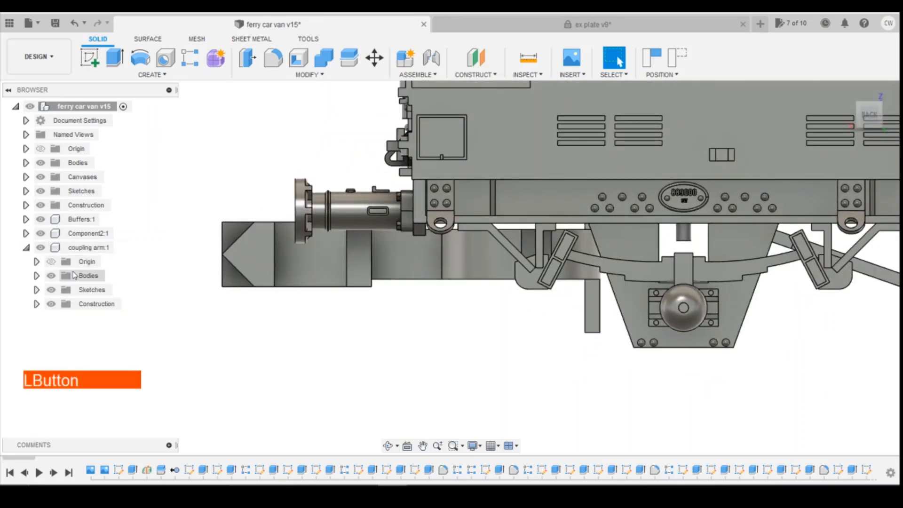
left_click(472, 69)
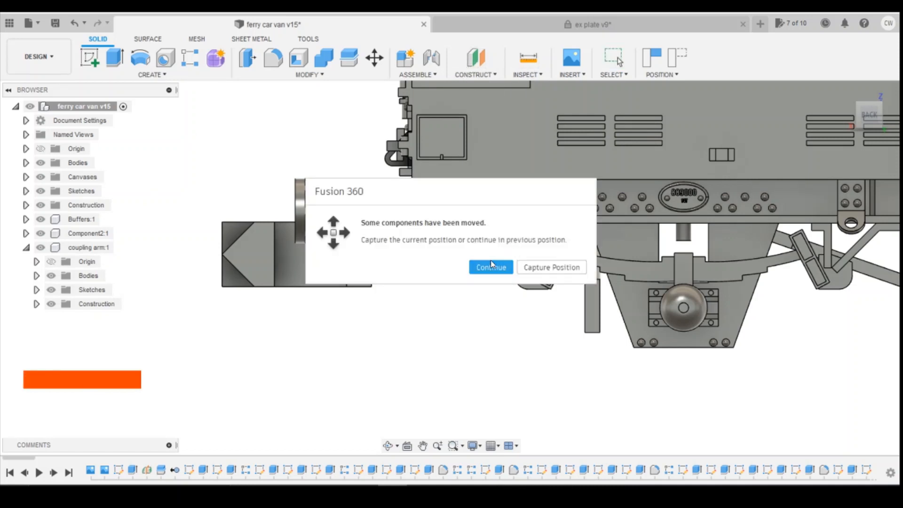
left_click(490, 266)
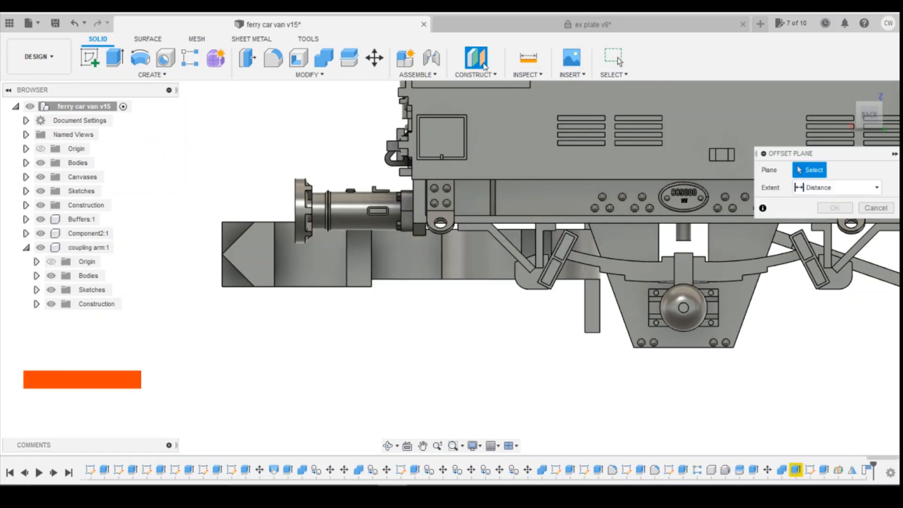
left_click_drag(870, 118, 853, 112)
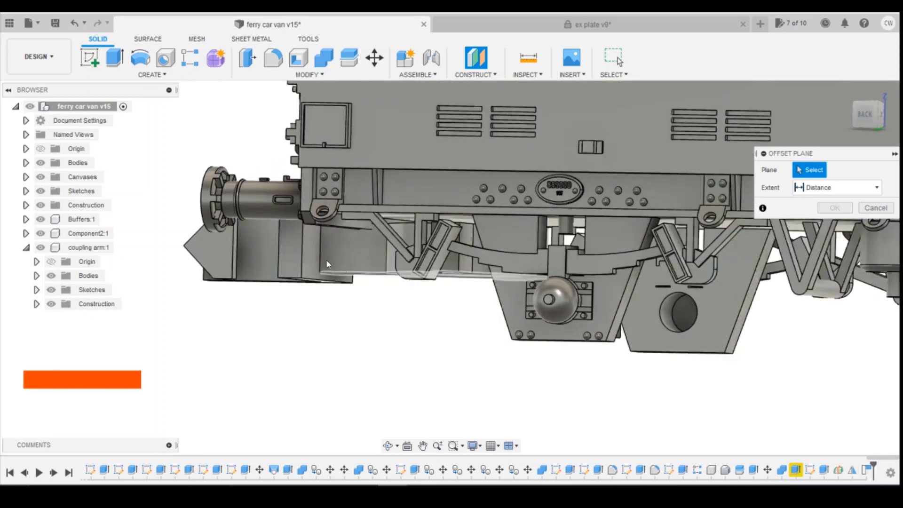
left_click(311, 253)
left_click(845, 227)
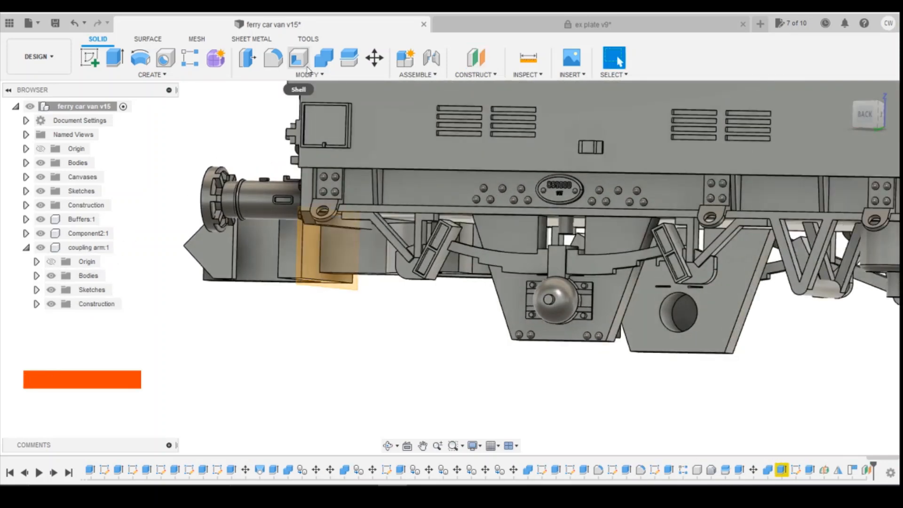
Split the coupling arm body with the new construction plane between the hook section and the ring
left_click(349, 57)
left_click(488, 270)
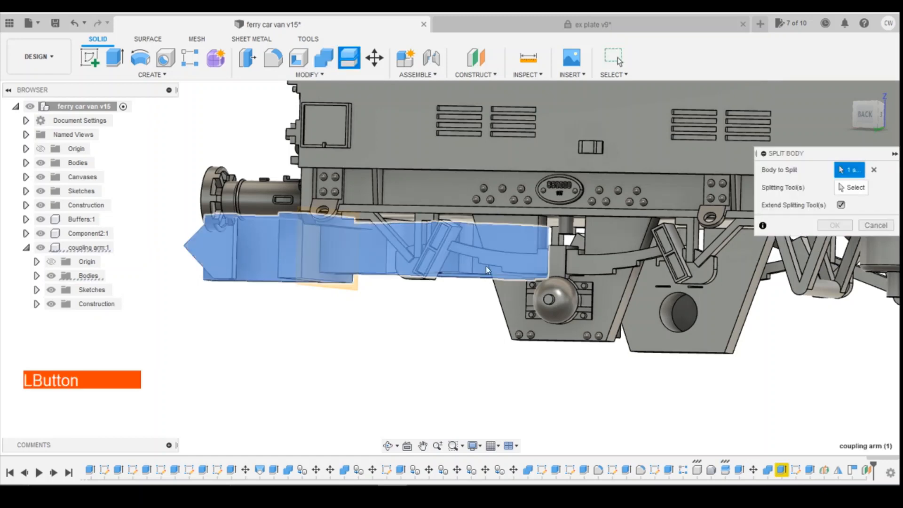
left_click(853, 187)
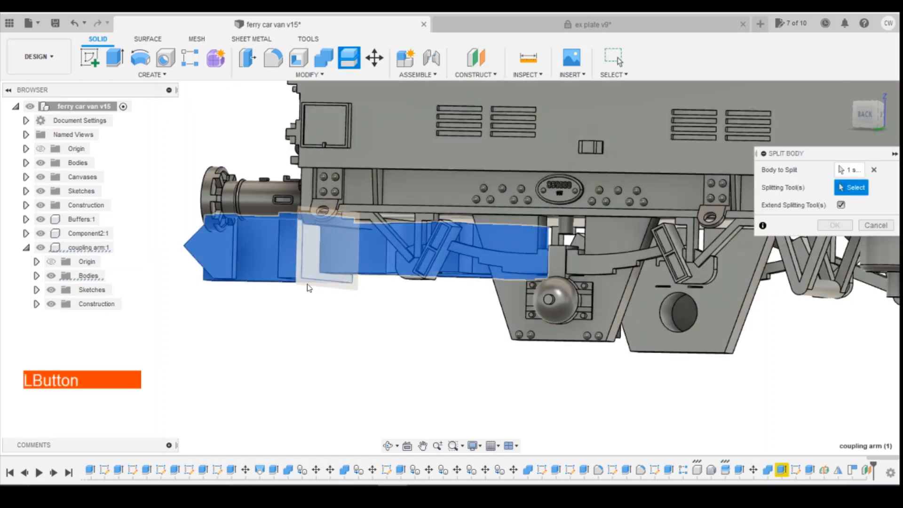
left_click(308, 287)
left_click(835, 208)
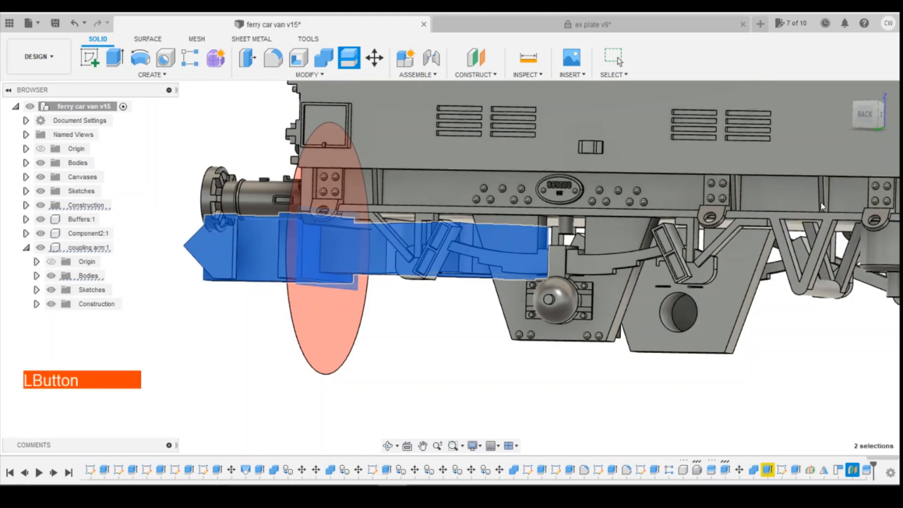
Move the coupling arm's hook body 2.1 mm outward along X, away from the ring body
left_click(880, 136)
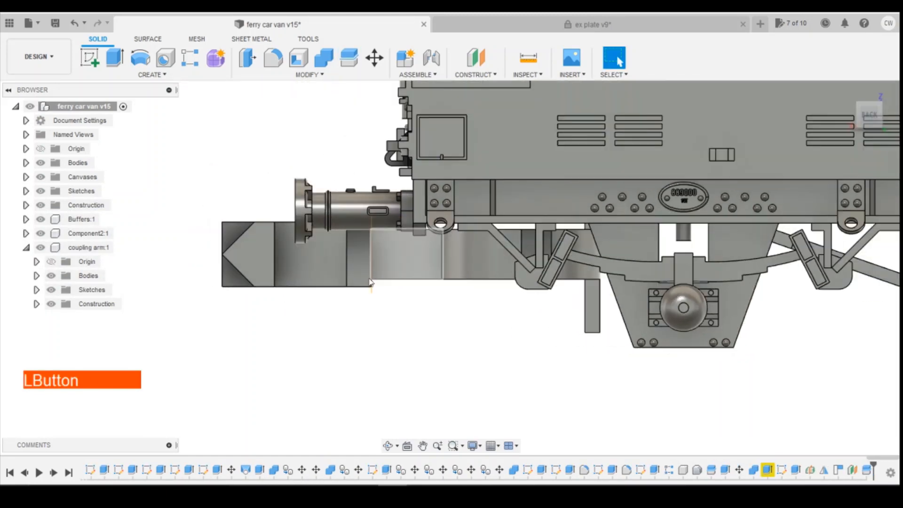
left_click(36, 275)
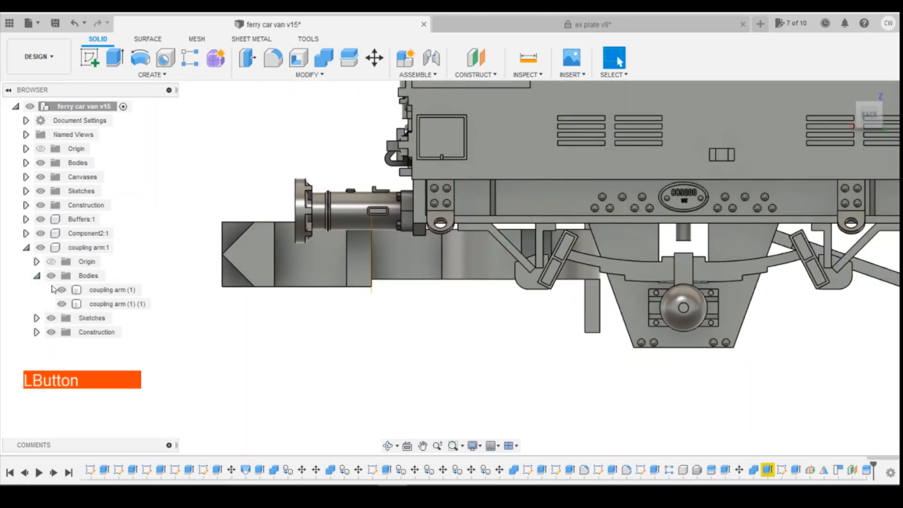
left_click(78, 290)
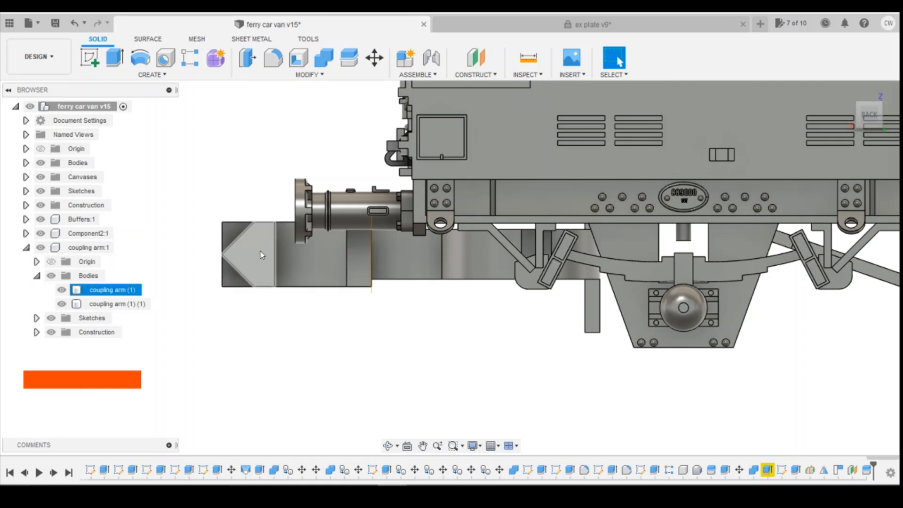
right_click(118, 290)
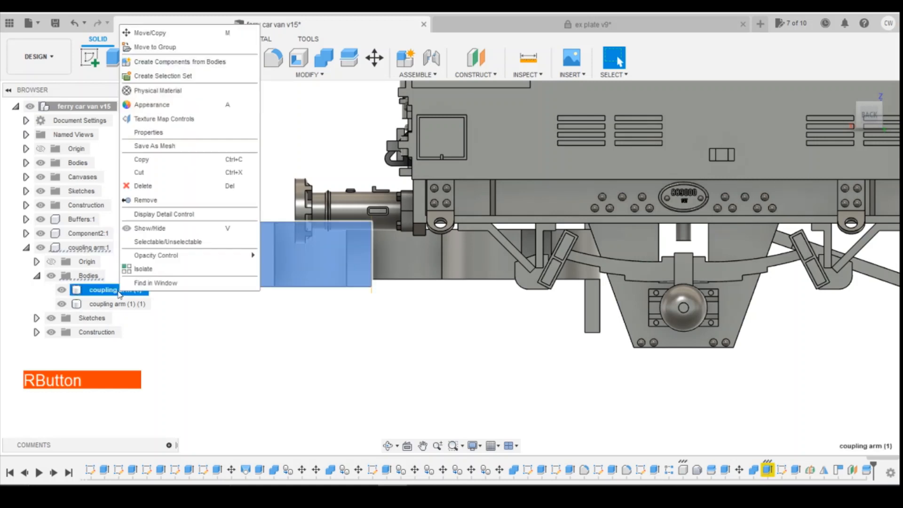
left_click(168, 34)
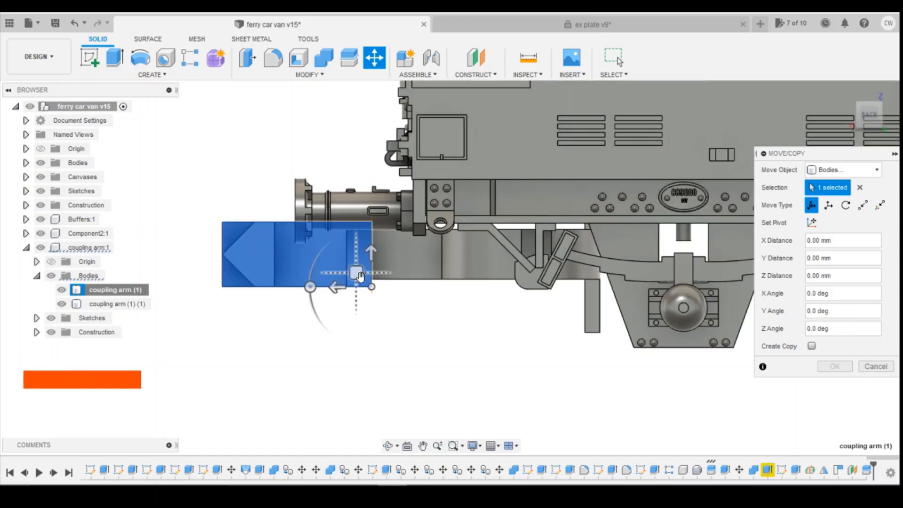
left_click_drag(337, 287, 291, 293)
left_click_drag(870, 114, 865, 165)
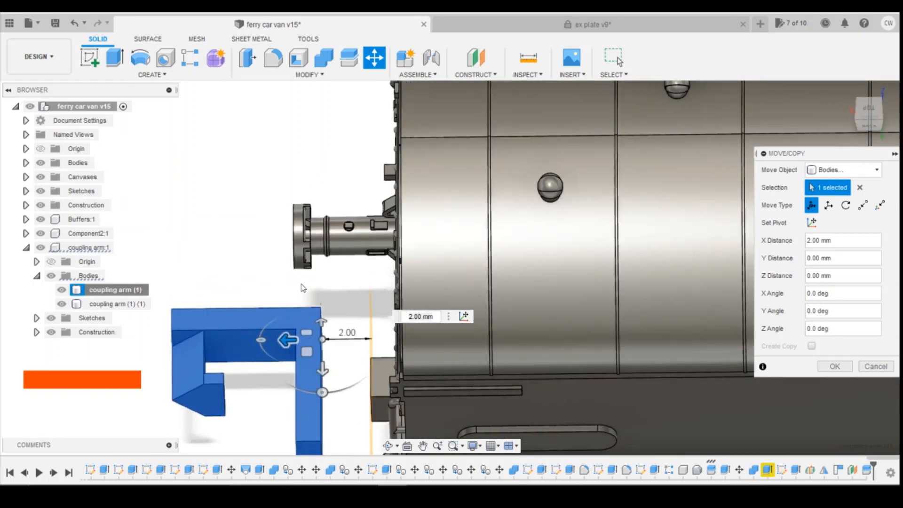
left_click(868, 126)
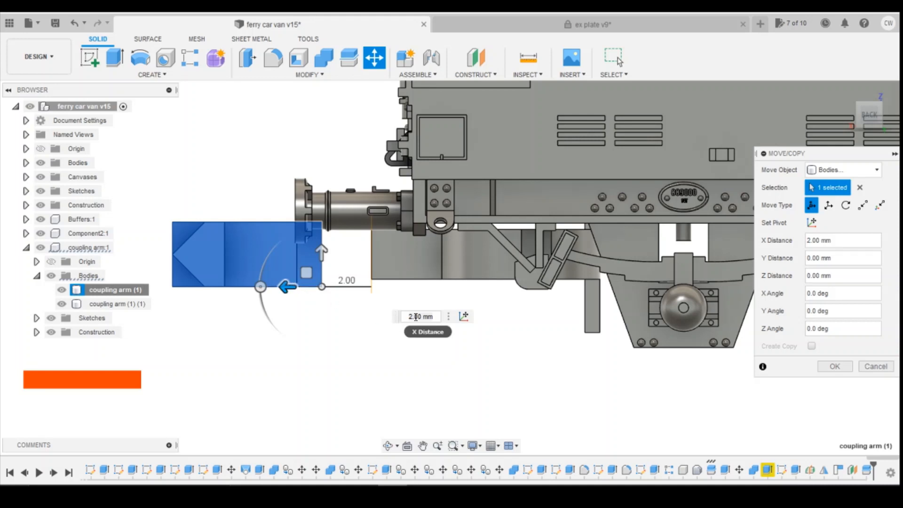
left_click_drag(416, 316, 418, 317)
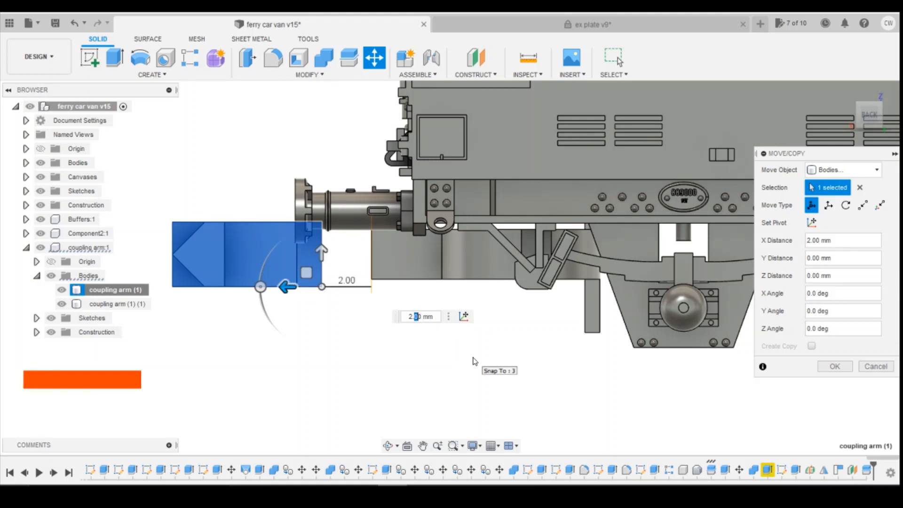
type("2")
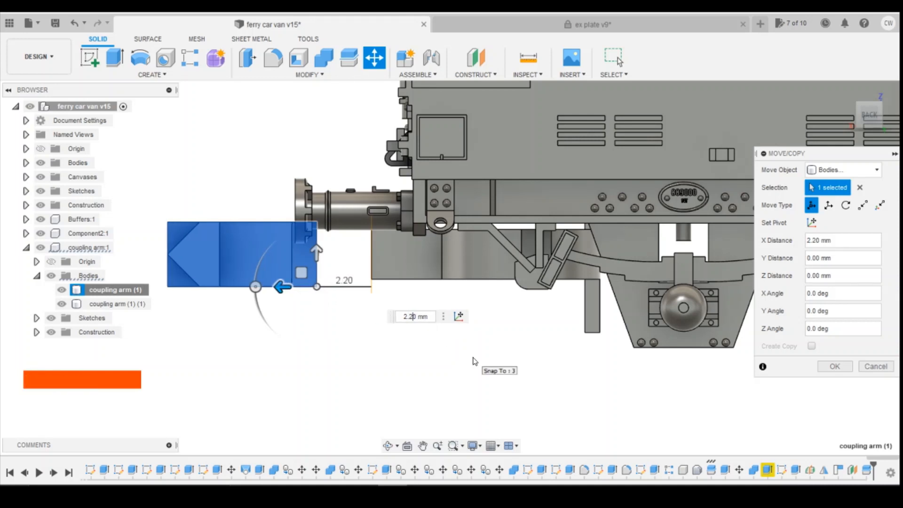
type("1")
key("Return")
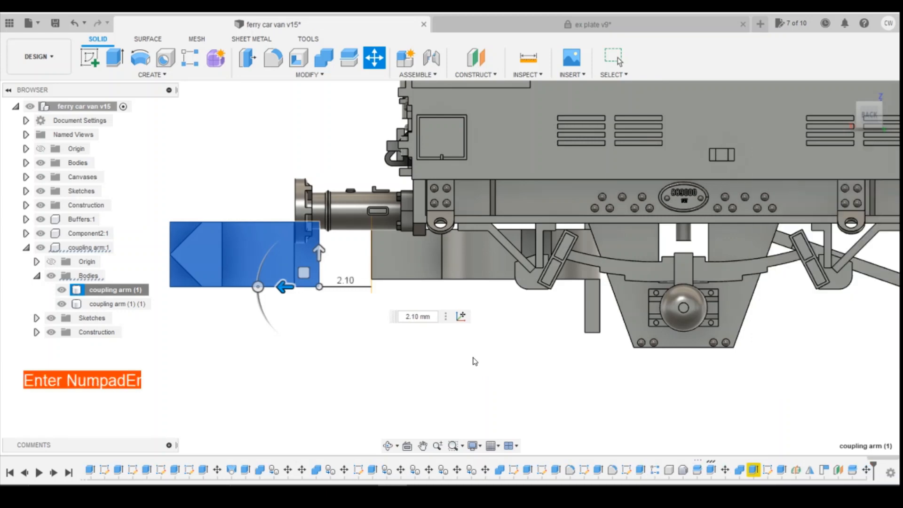
left_click(873, 120)
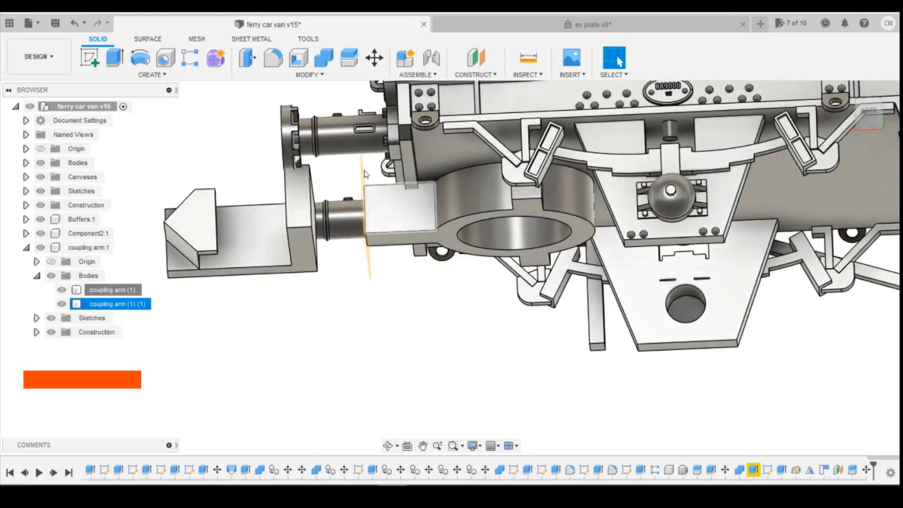
left_click(501, 202)
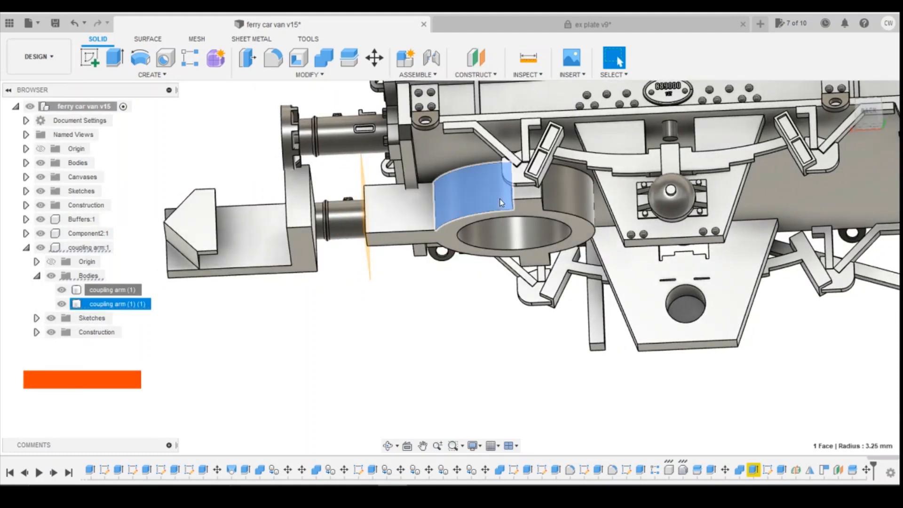
right_click(500, 198)
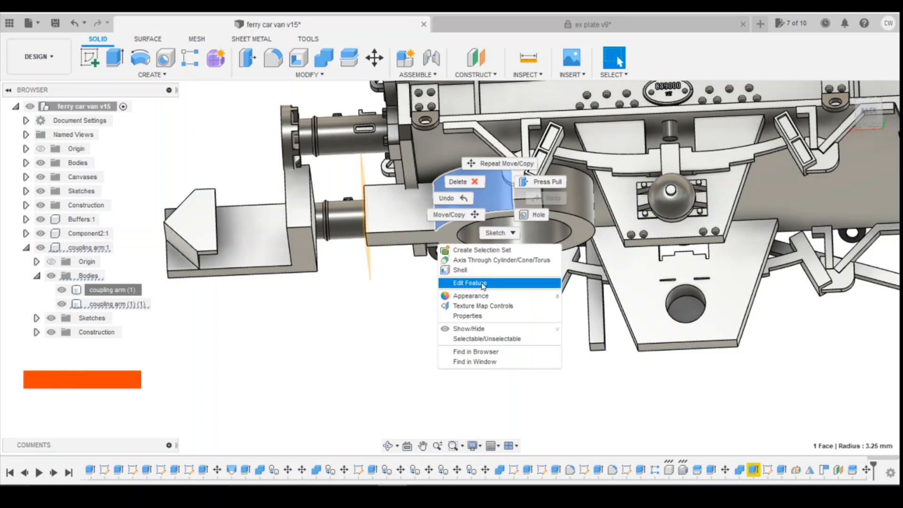
left_click(520, 164)
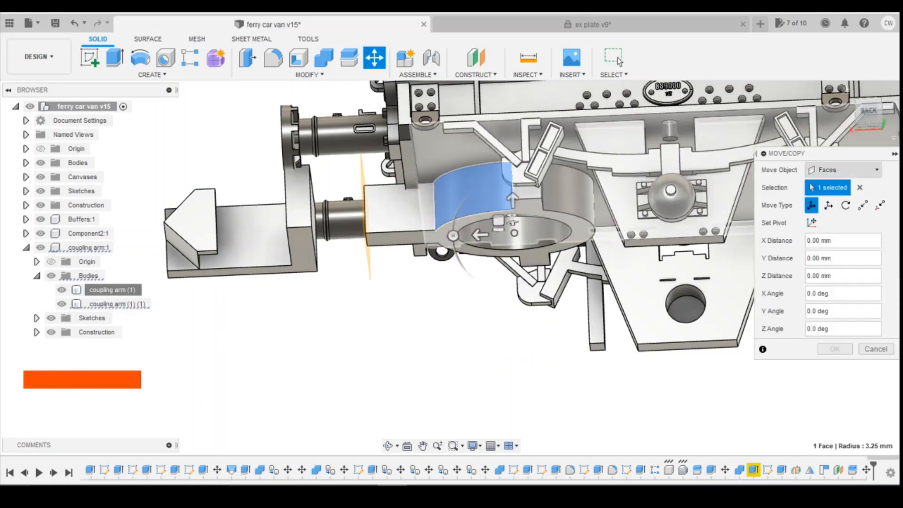
left_click(863, 112)
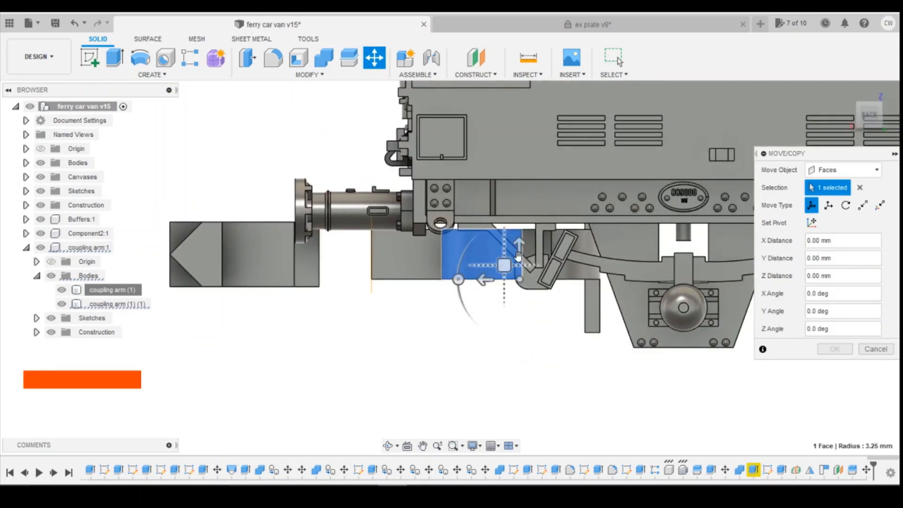
left_click(520, 252)
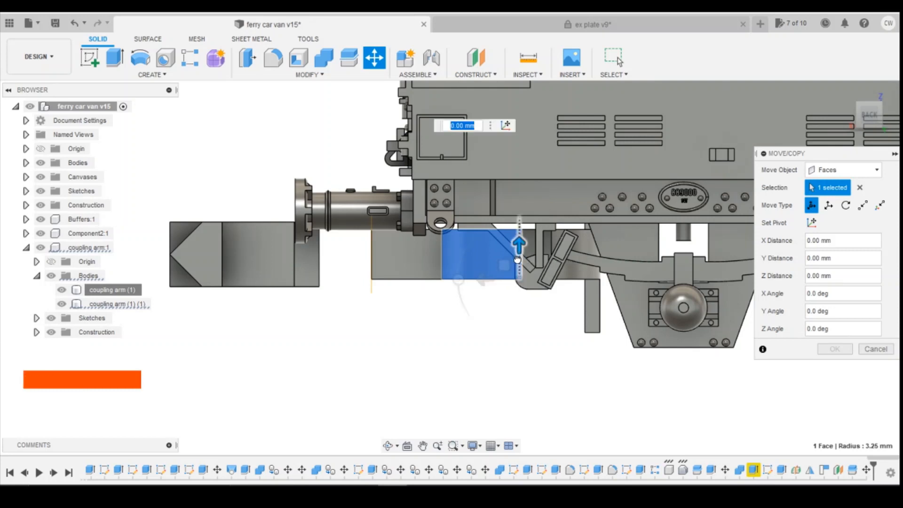
left_click_drag(517, 263, 518, 263)
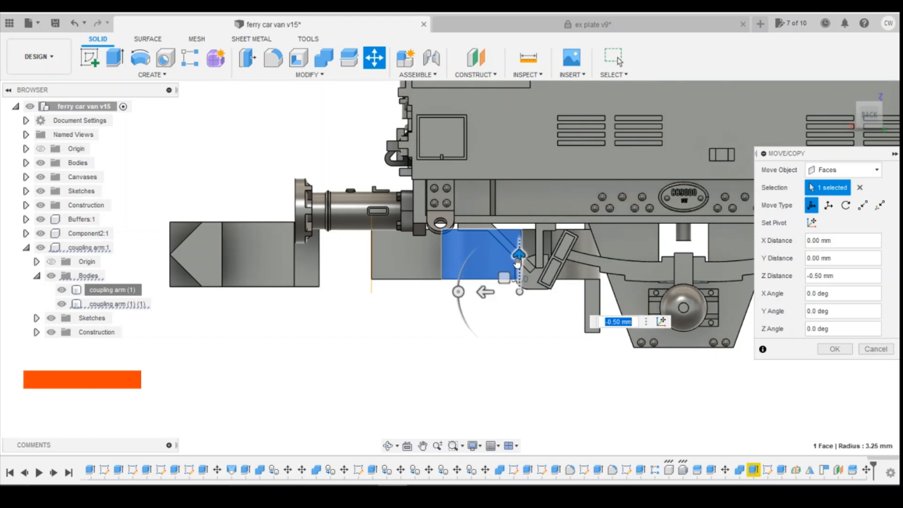
left_click(872, 348)
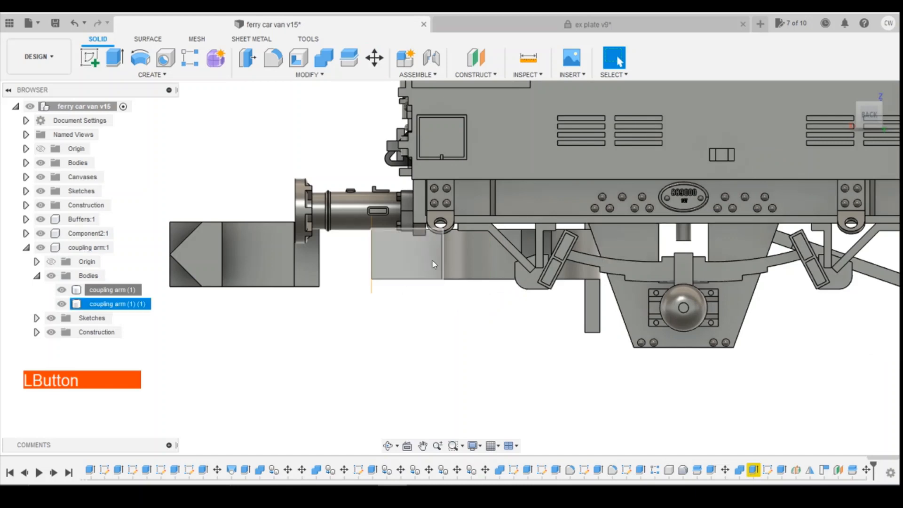
Move the coupling arm's ring body by -0.50 mm along Z and accept the move
left_click(100, 301)
right_click(101, 303)
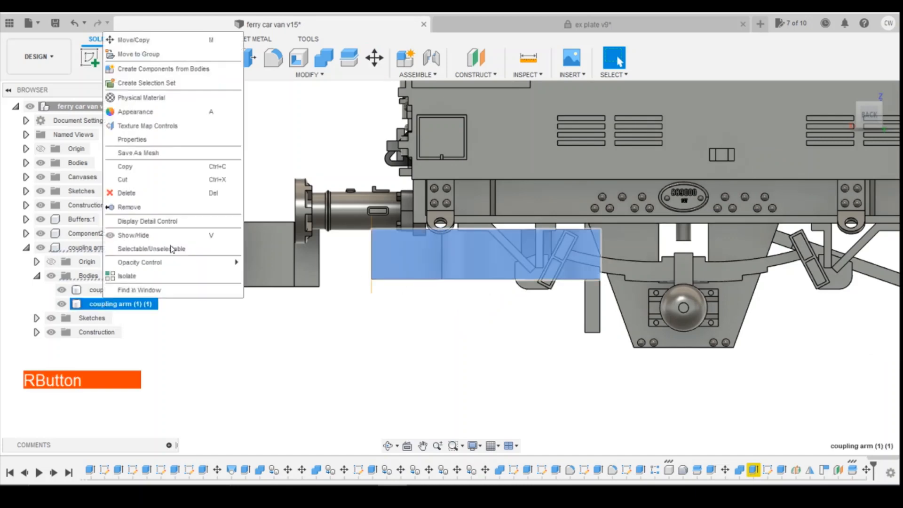
left_click(167, 36)
left_click_drag(601, 244, 600, 258)
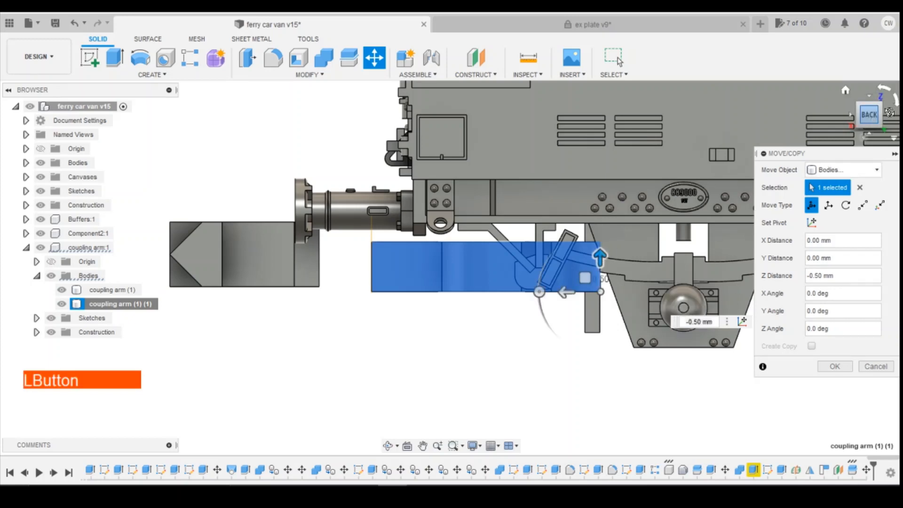
mouse_move(890, 113)
left_mouse_down()
mouse_move(896, 102)
mouse_move(876, 113)
left_mouse_up()
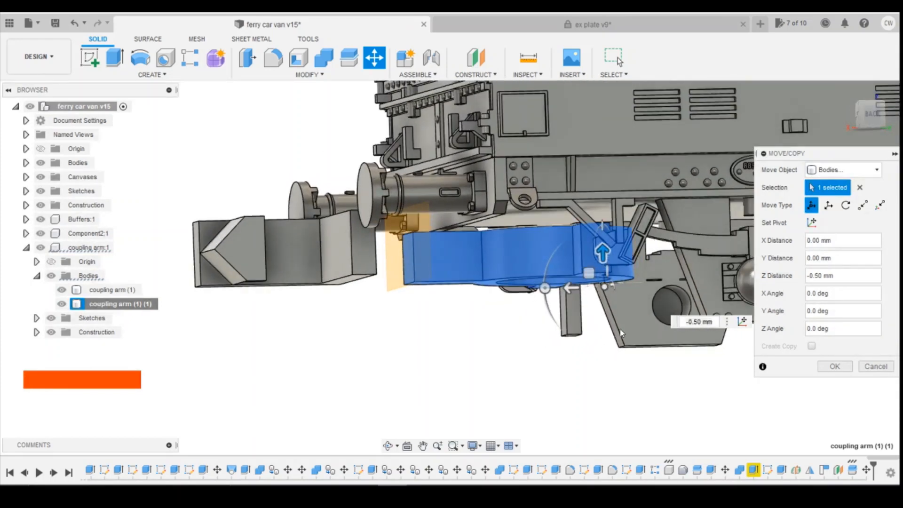
left_click(834, 367)
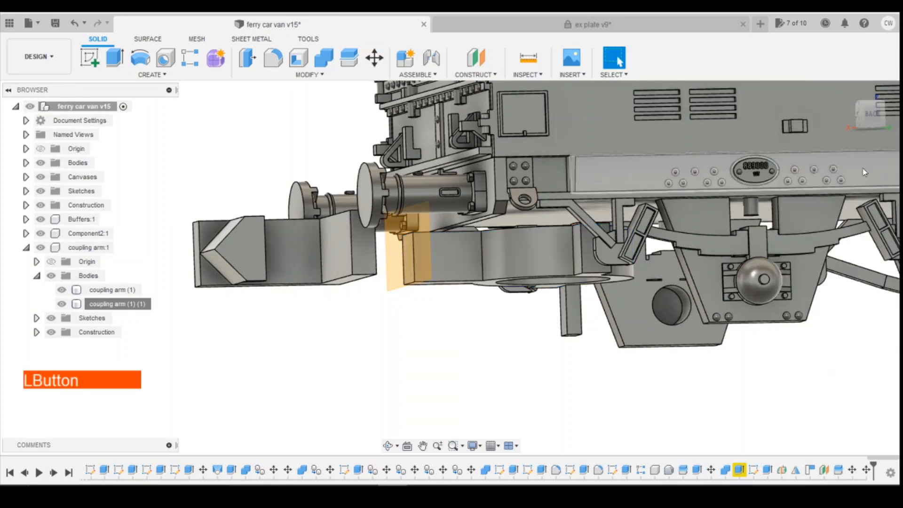
Edit the offset plane that splits the coupling arm, setting its distance to 0.50 mm towards the ring
left_click(862, 121)
mouse_move(451, 268)
middle_mouse_down("shift")
mouse_move(457, 216)
mouse_move(442, 209)
mouse_move(407, 249)
mouse_move(444, 247)
mouse_move(445, 269)
mouse_move(405, 271)
middle_mouse_up("shift")
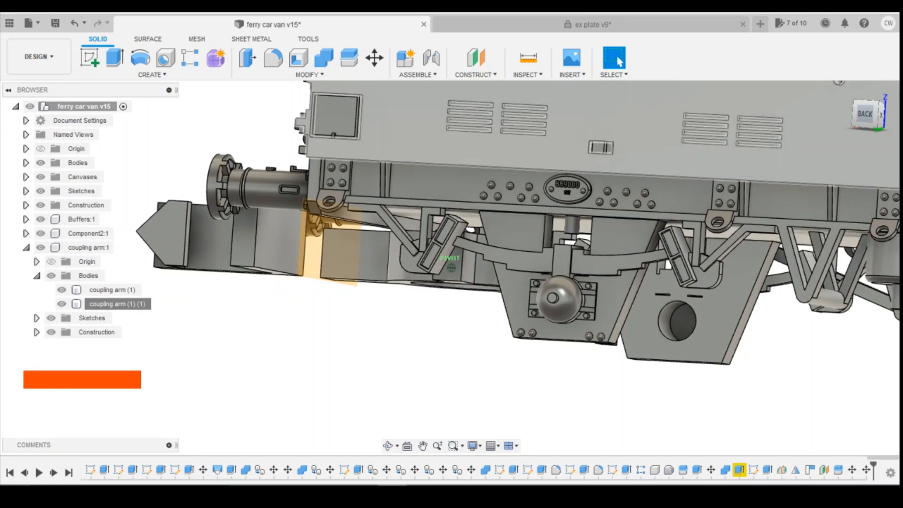
middle_click_drag(404, 270, 377, 272, "shift")
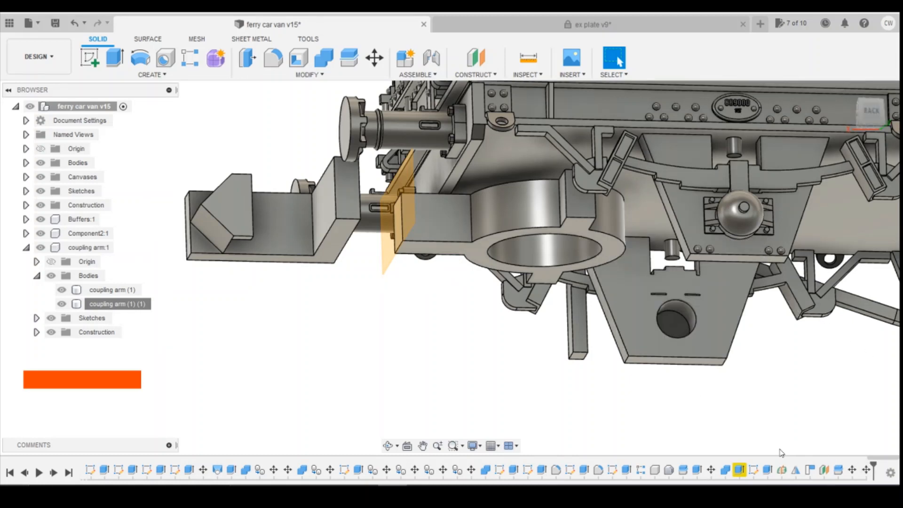
right_click(825, 472)
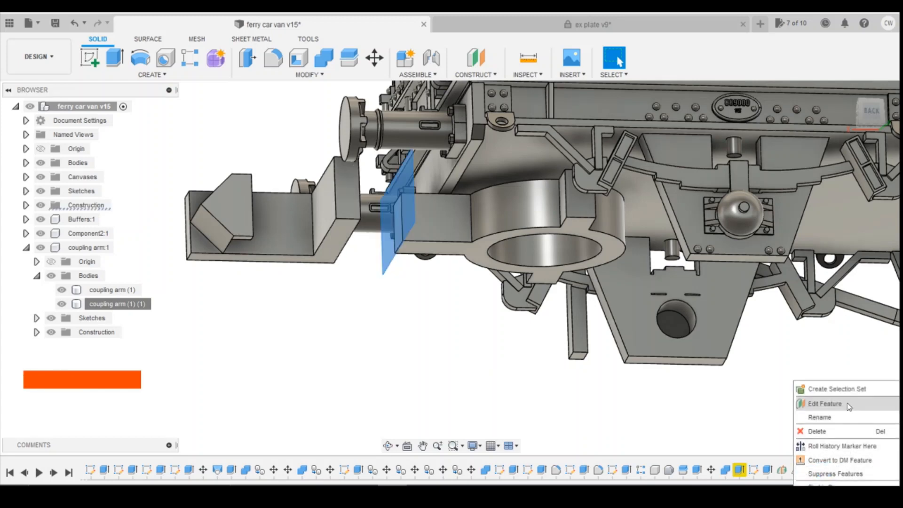
left_click(850, 406)
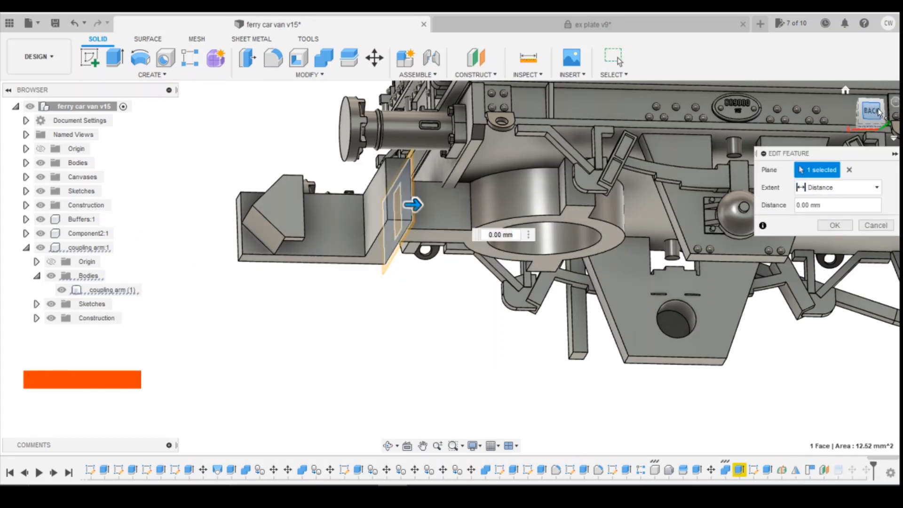
left_click(879, 112)
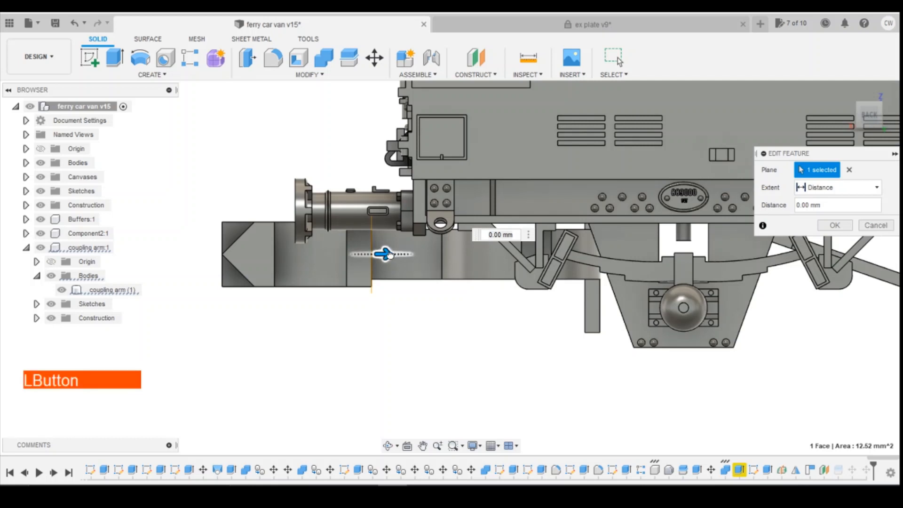
left_click_drag(389, 254, 395, 254)
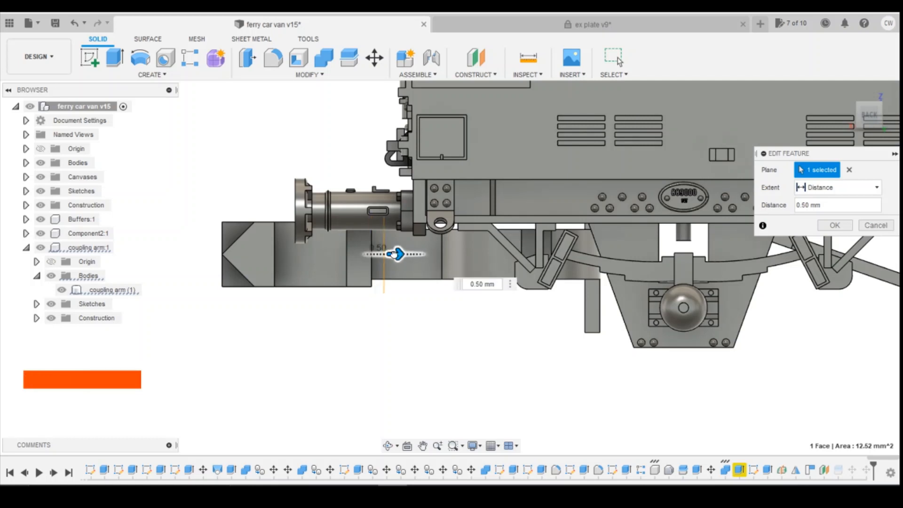
left_click(841, 228)
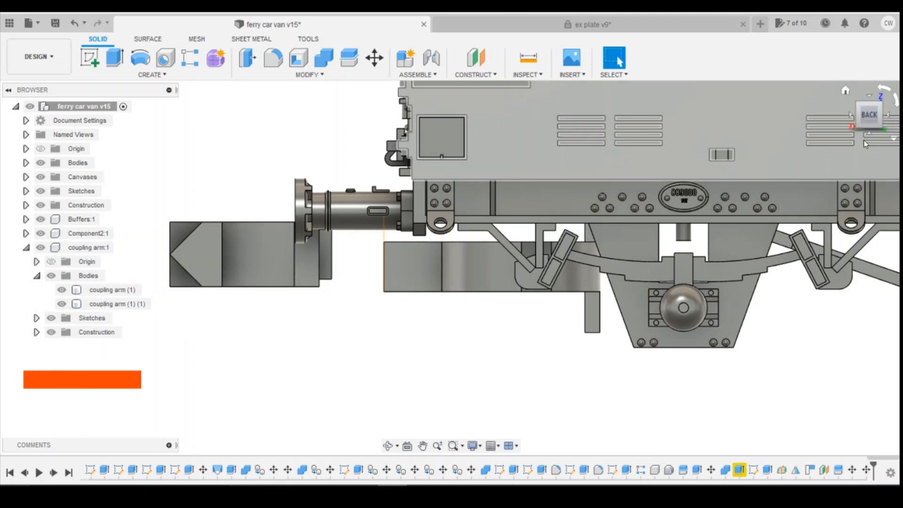
Hide Plane16, the construction plane at the split between the coupling arm's hook and ring bodies
left_click_drag(869, 118, 862, 107)
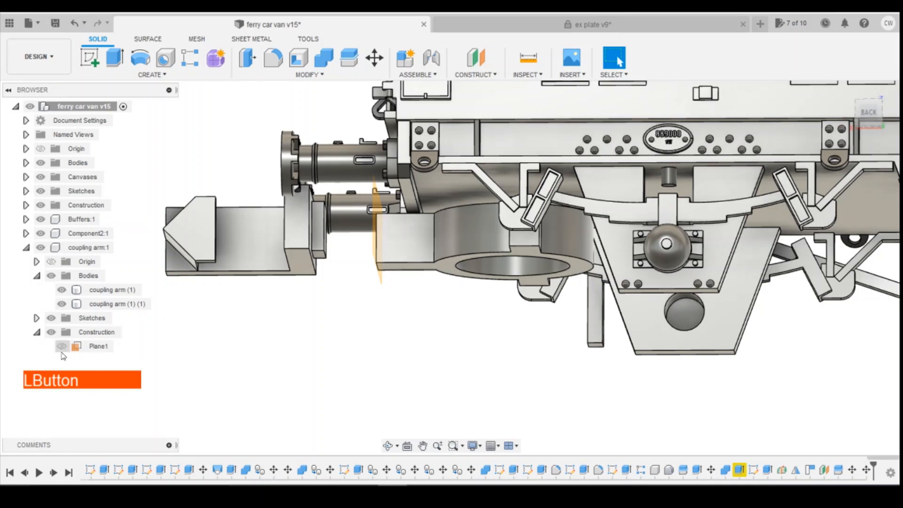
left_click(61, 352)
left_click(62, 348)
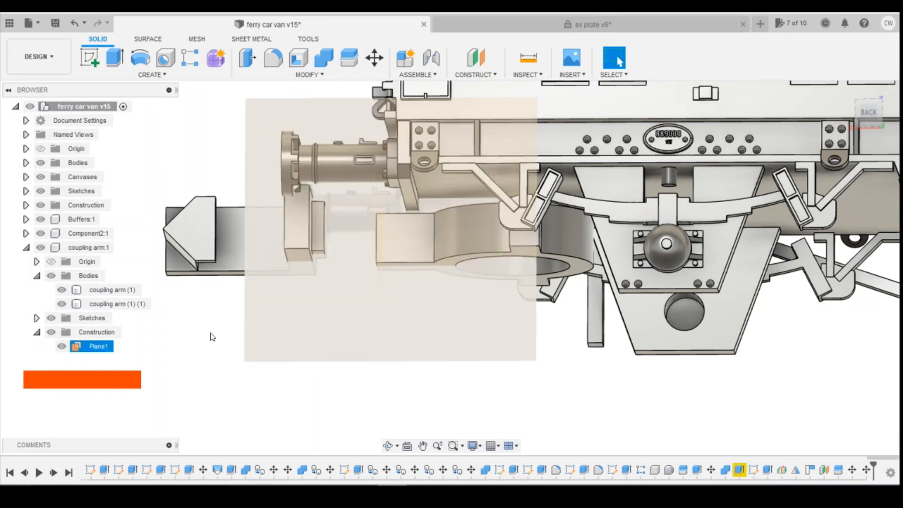
left_click(62, 347)
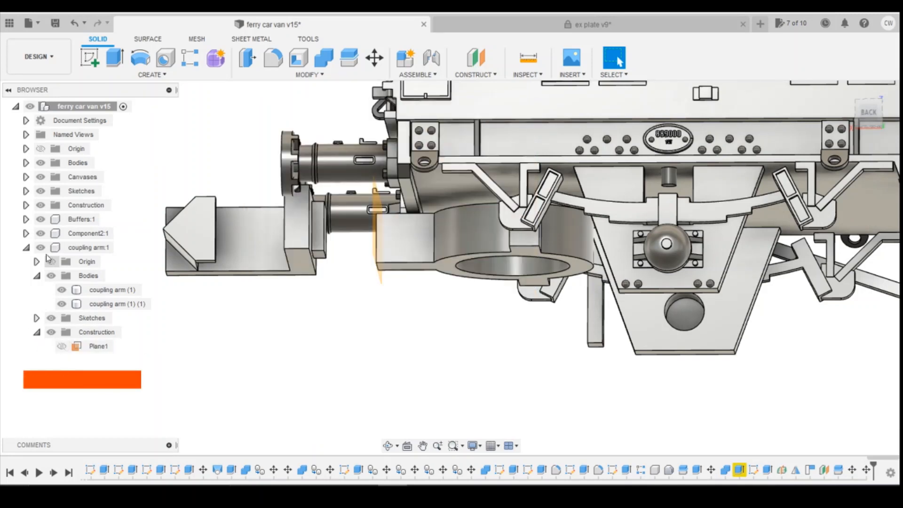
left_click(26, 205)
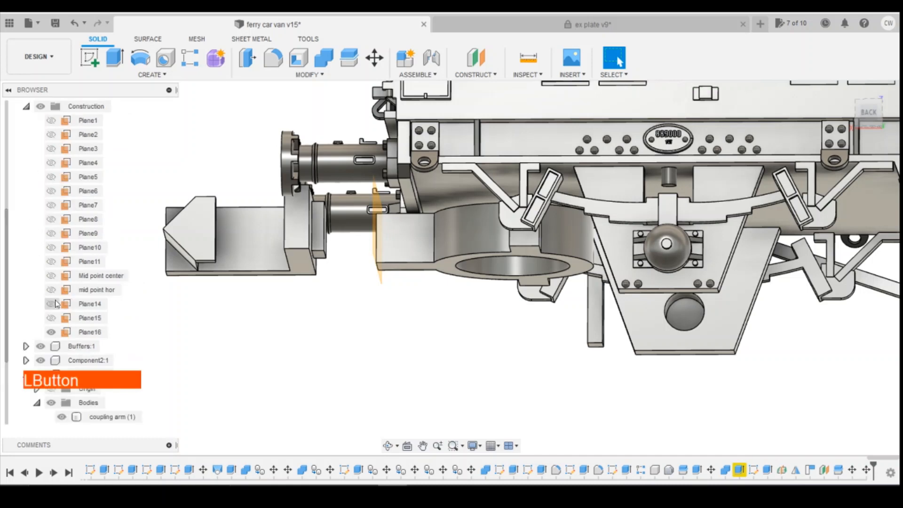
left_click(51, 332)
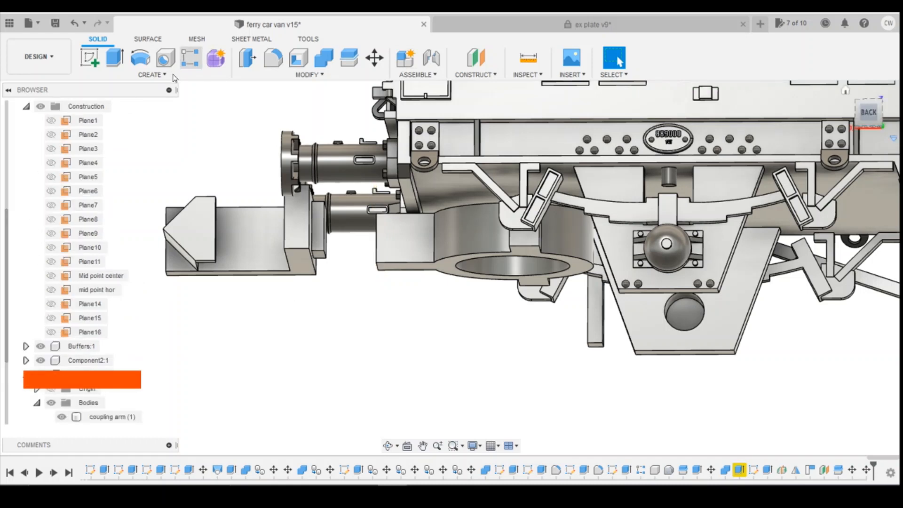
Loft between the facing end faces of the coupling arm's ring and hook bodies, using the Join operation
left_click(151, 74)
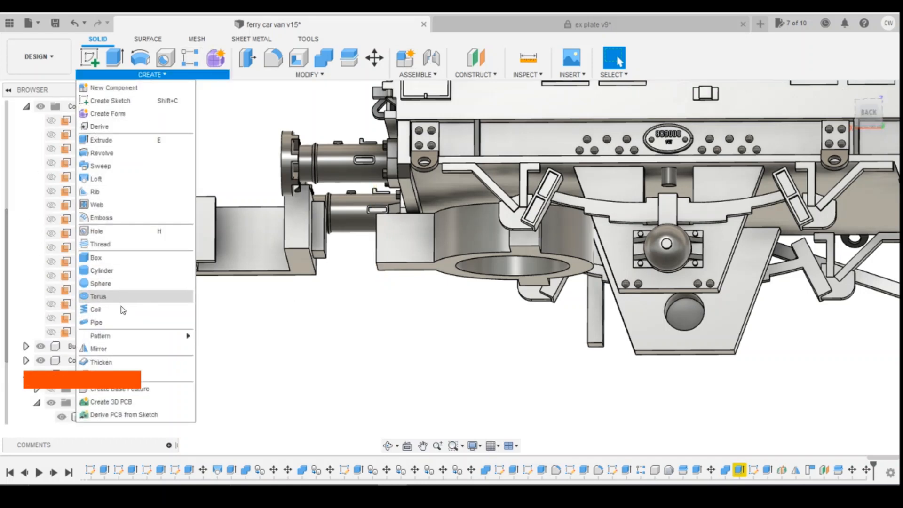
left_click(97, 179)
left_click_drag(866, 111, 705, 164)
left_click(462, 222)
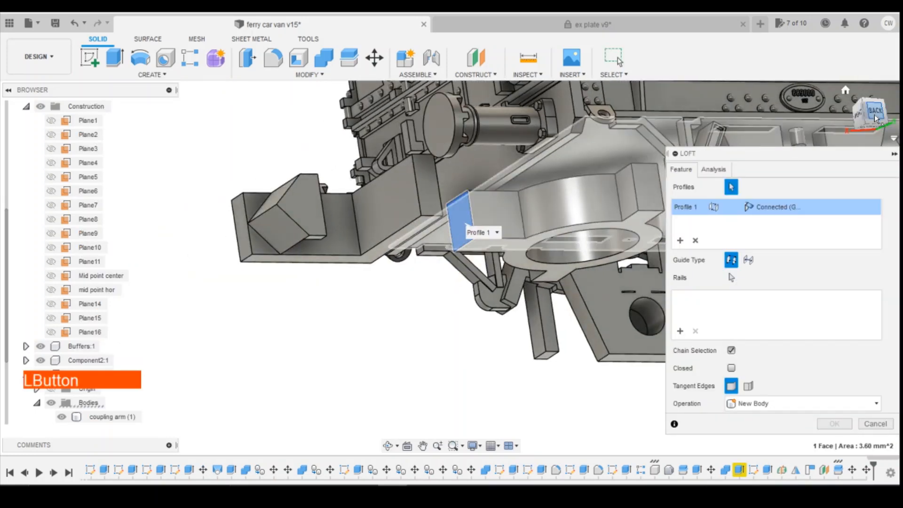
left_click_drag(874, 115, 795, 127)
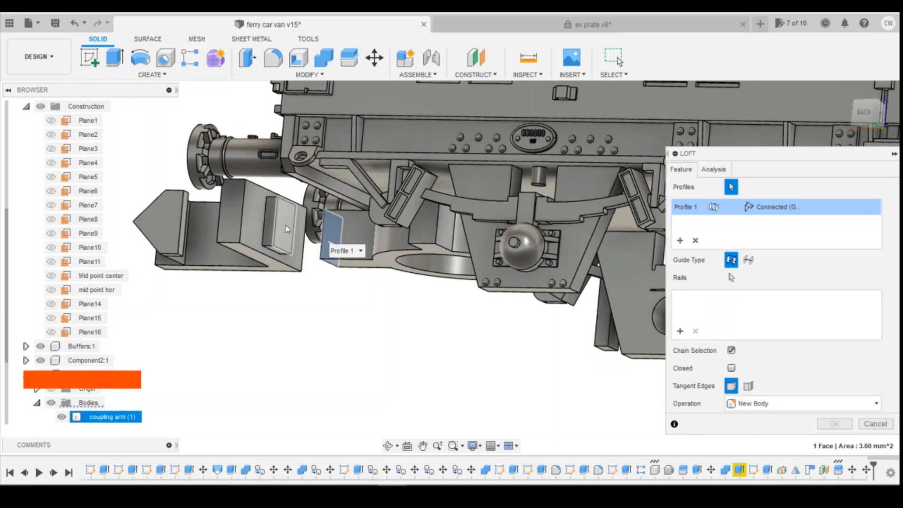
left_click(285, 226)
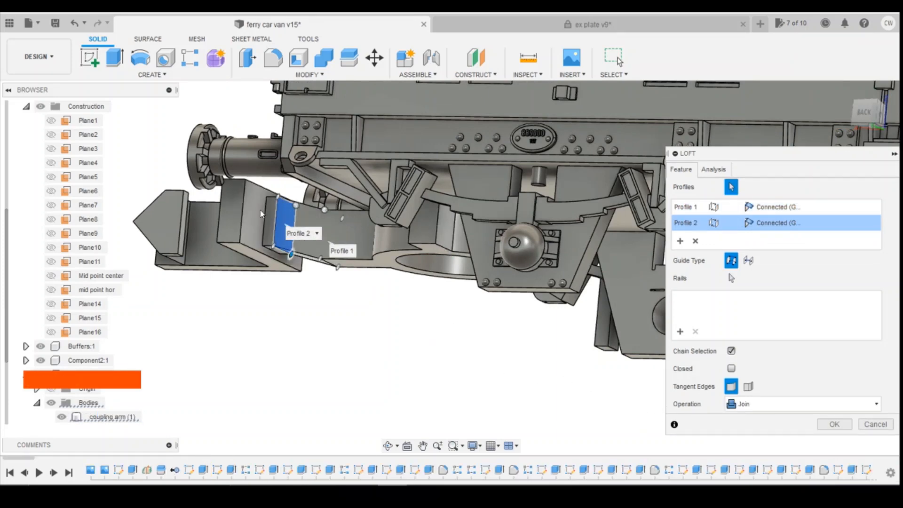
left_click(835, 425)
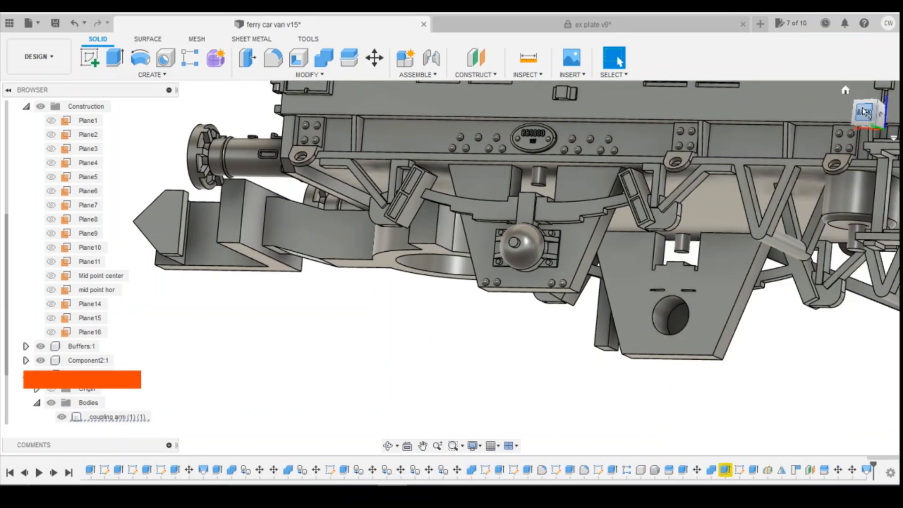
Compare the lofted coupling arm's side profile with the original arm in the ex plate v9 document
left_click_drag(866, 114, 832, 132)
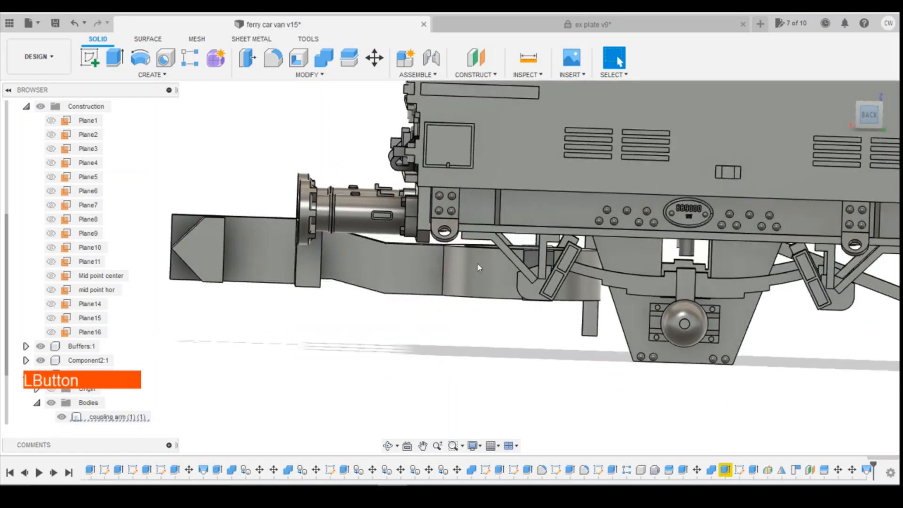
left_click(311, 252)
key("Escape")
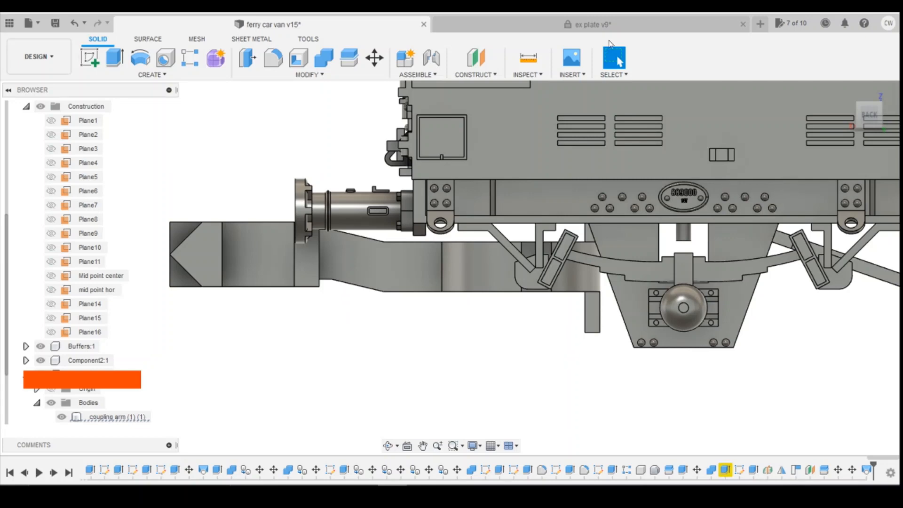
left_click(607, 25)
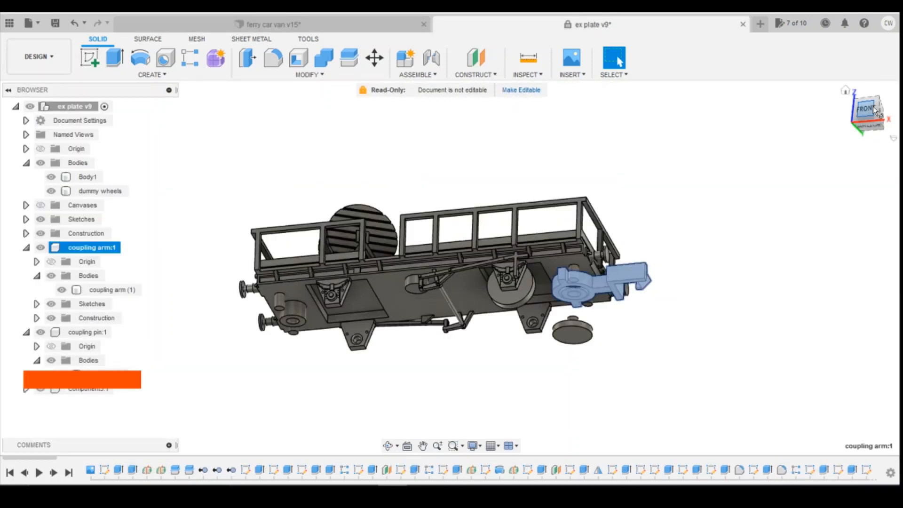
left_click(876, 110)
scroll(621, 308, "up", 5)
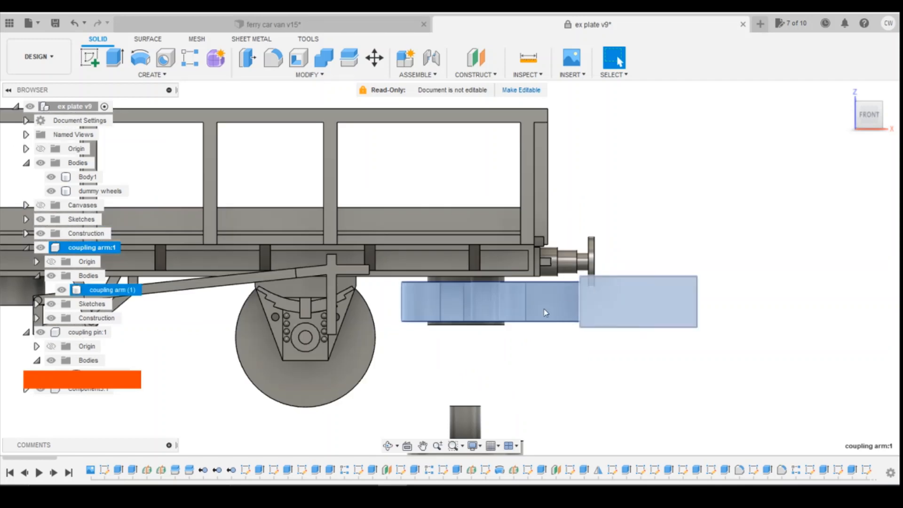
left_click(273, 24)
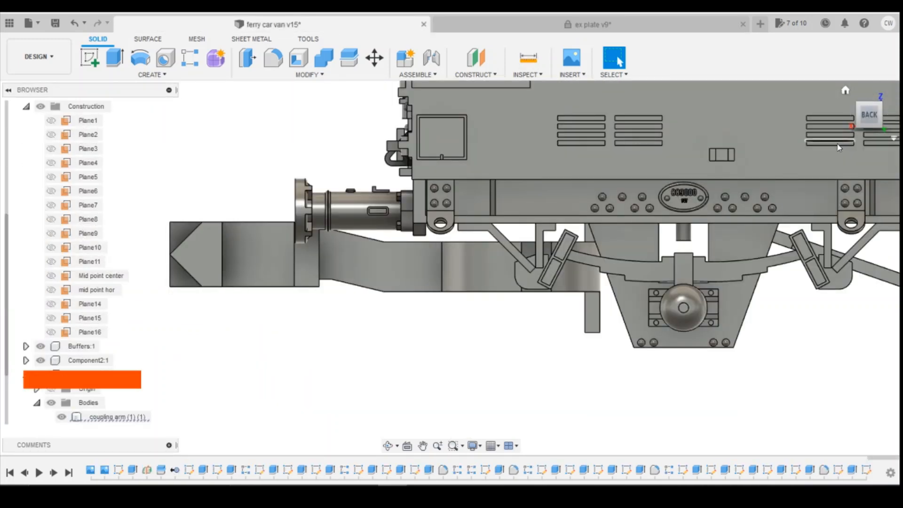
Move the joined coupling arm body -0.25 mm along Y across the van's underside
key("shift")
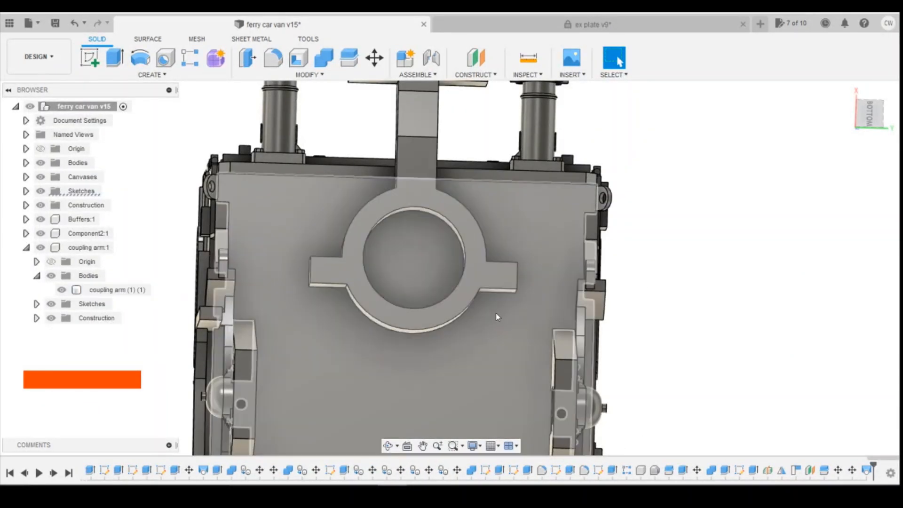
left_click(868, 118)
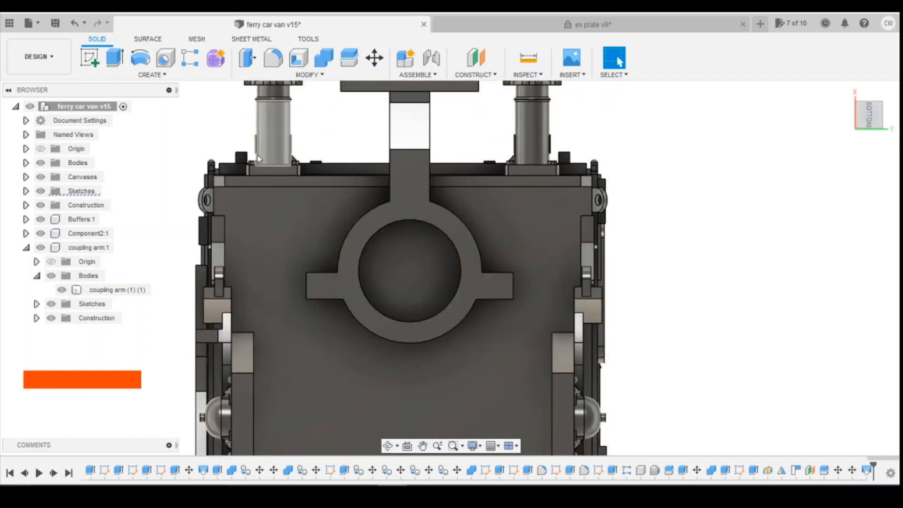
left_click(326, 277)
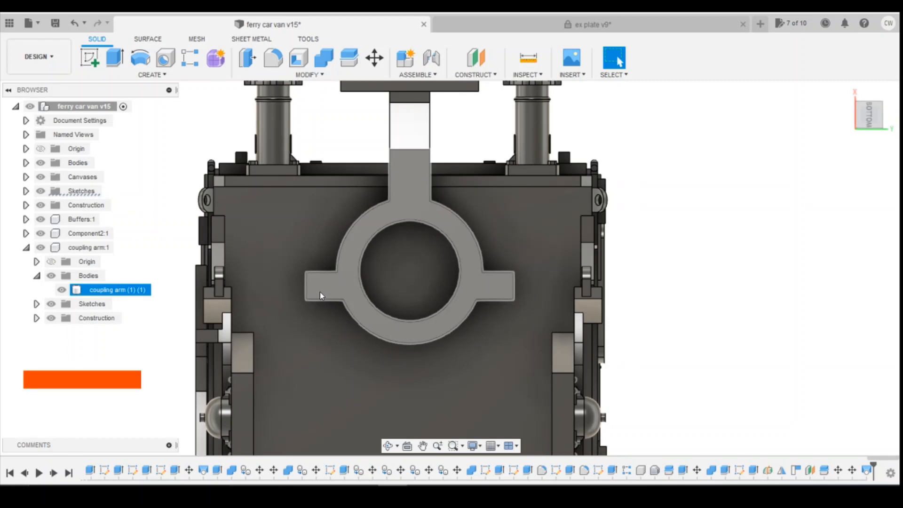
key("Escape")
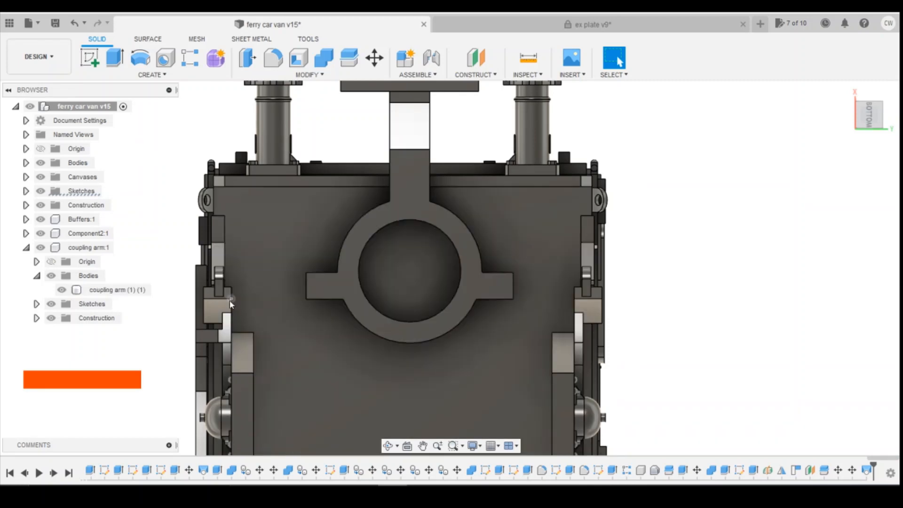
left_click(493, 296)
right_click(112, 290)
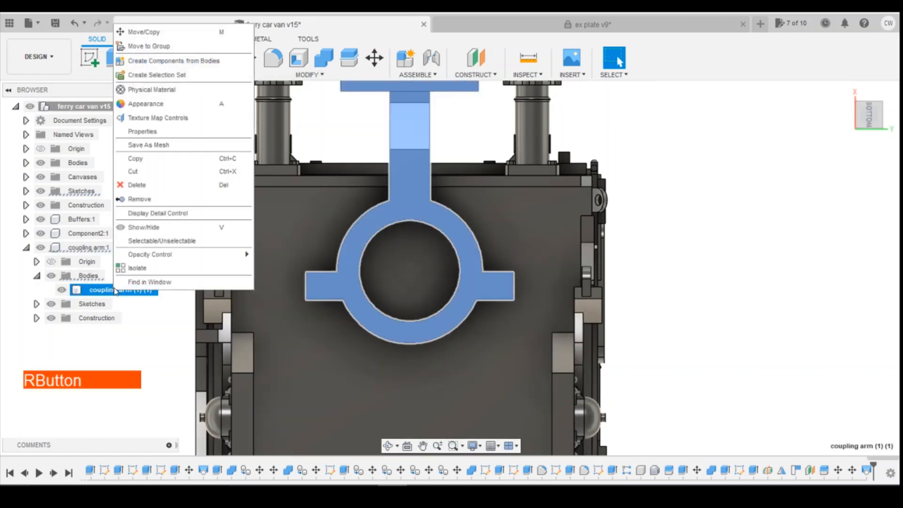
left_click(144, 31)
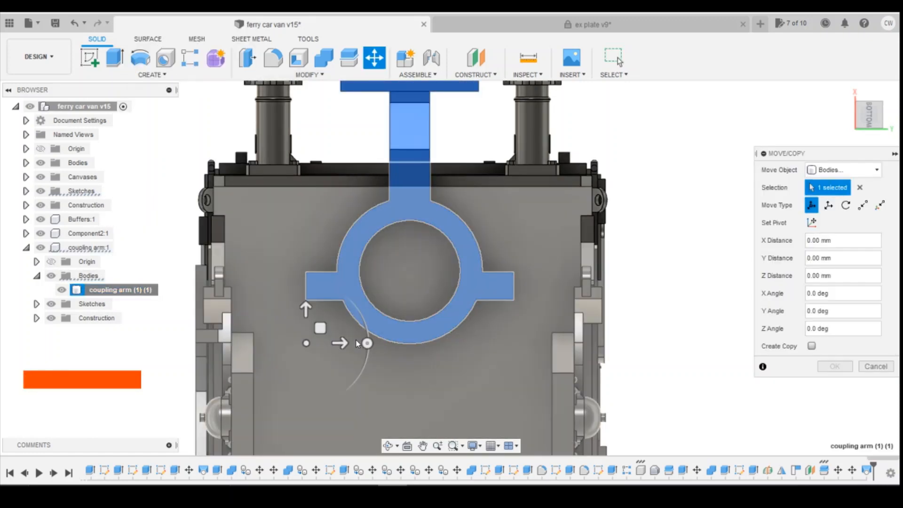
left_click(343, 342)
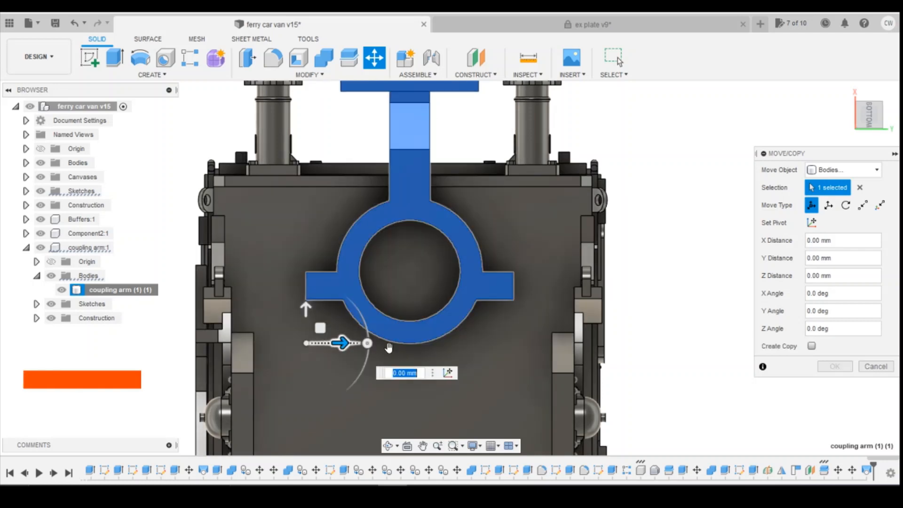
type("-0.25")
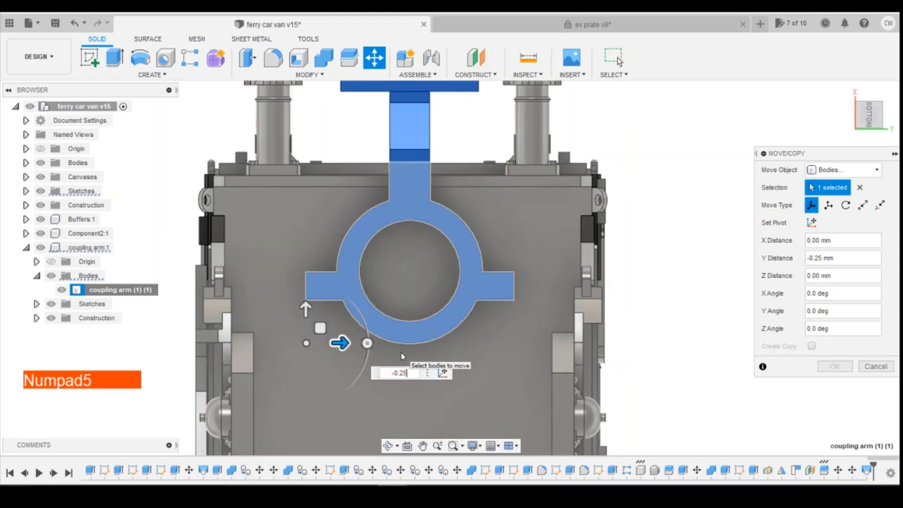
key("Return")
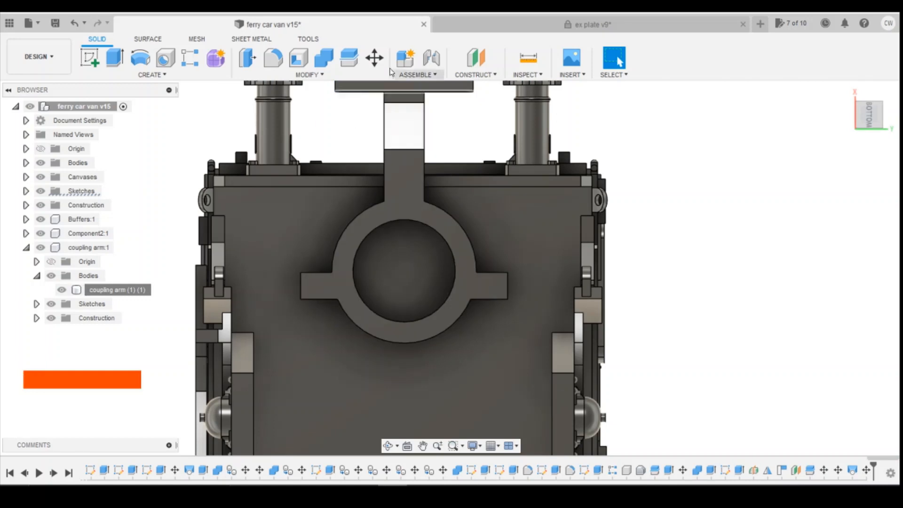
Measure the distance from the inner face of the suspension bracket on the -Y side to the adjacent end face of the coupling arm's ring
left_click(521, 72)
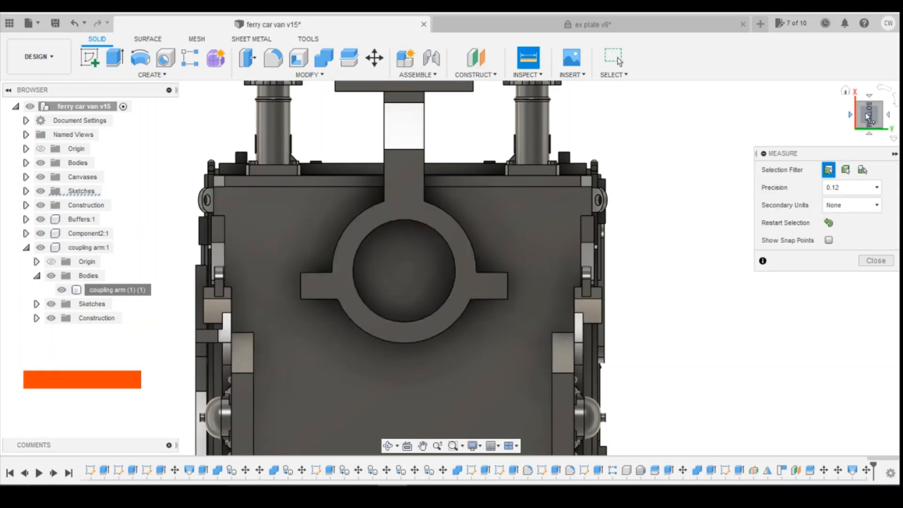
left_click_drag(867, 114, 836, 111)
scroll(207, 298, "up", 5)
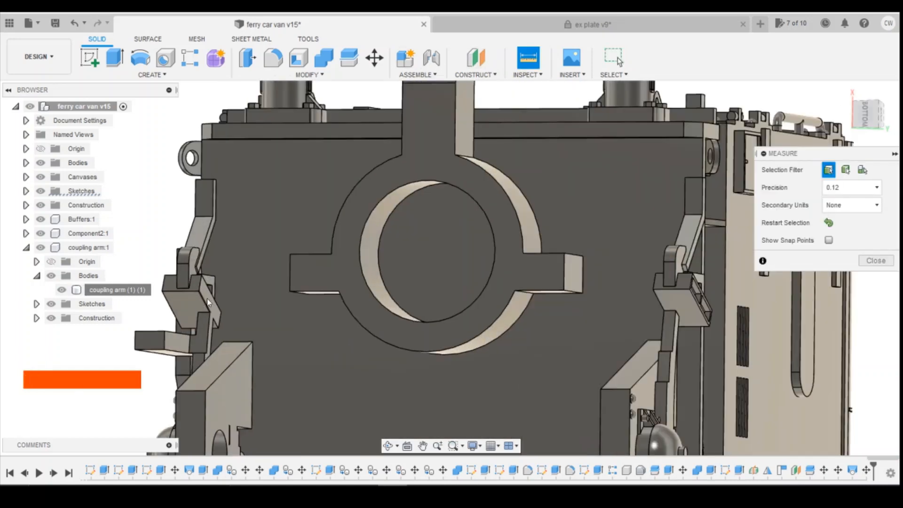
left_click(216, 302)
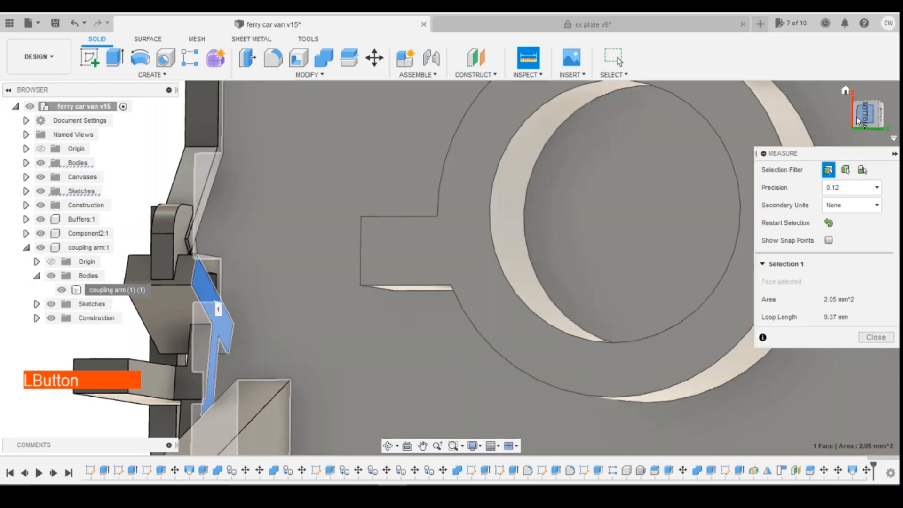
left_click_drag(857, 117, 888, 115)
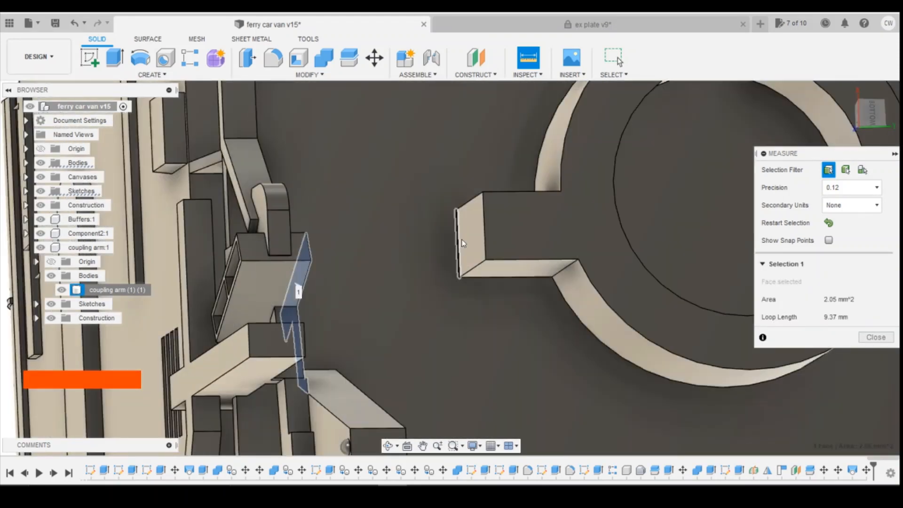
left_click(468, 240)
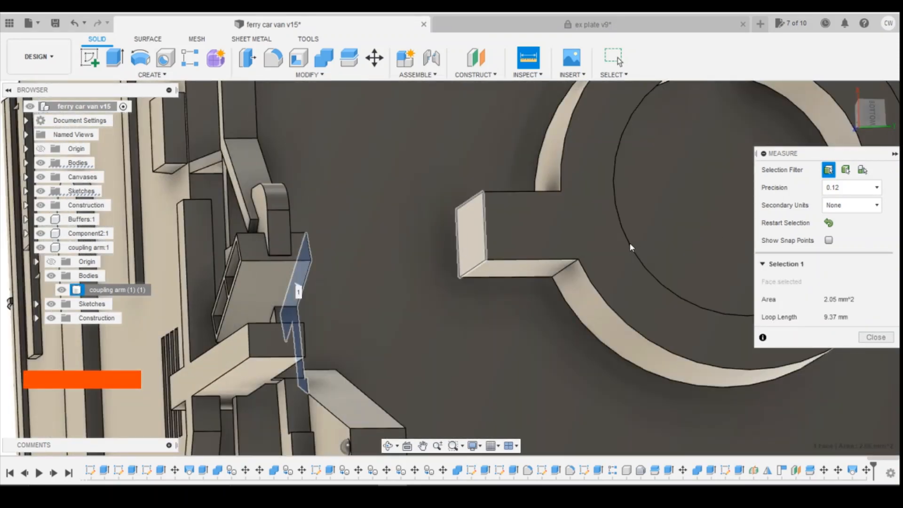
scroll(268, 251, "down", 3)
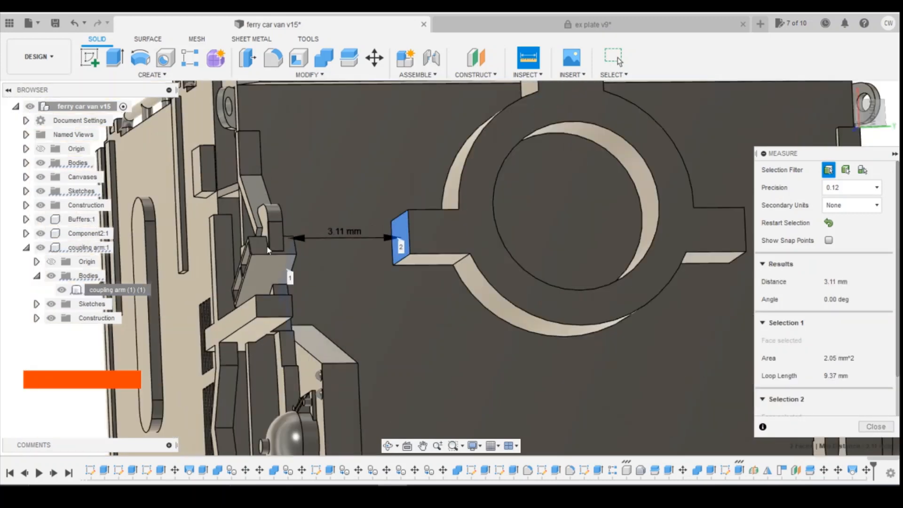
scroll(267, 250, "down", 3)
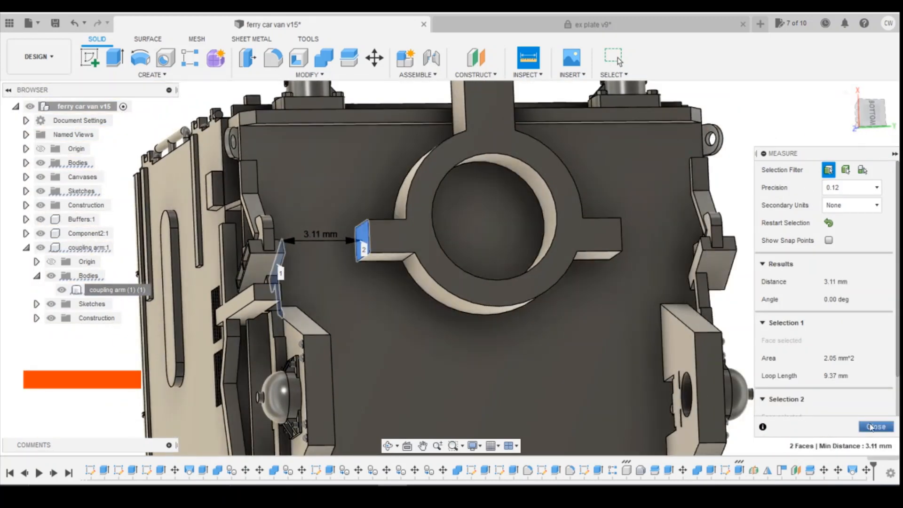
left_click(871, 428)
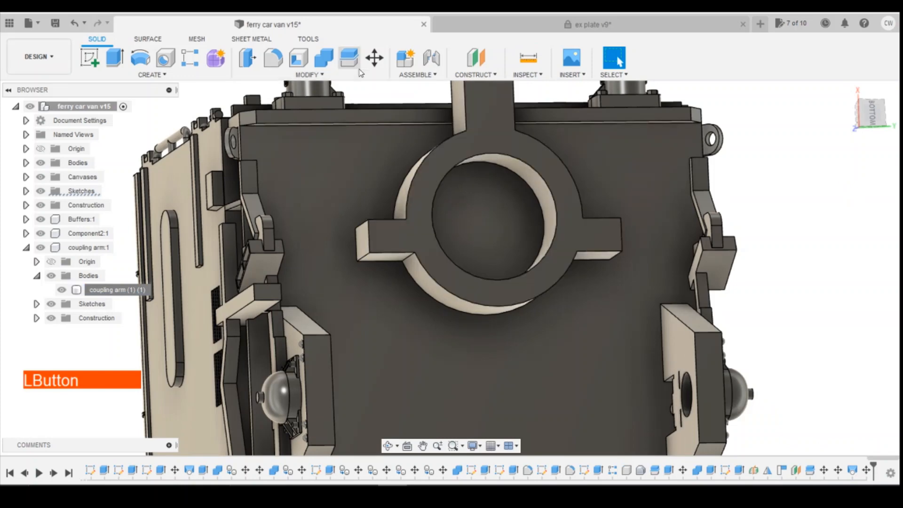
left_click(375, 58)
scroll(706, 261, "up", 10)
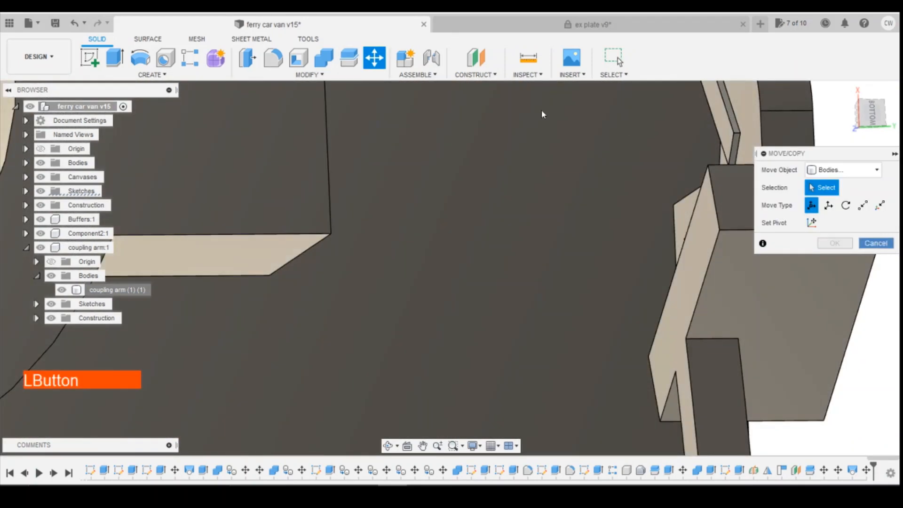
key("Escape")
Measure the distance from the inner face of the suspension bracket on the +Y side to the adjacent end face of the coupling arm's ring
left_click(528, 58)
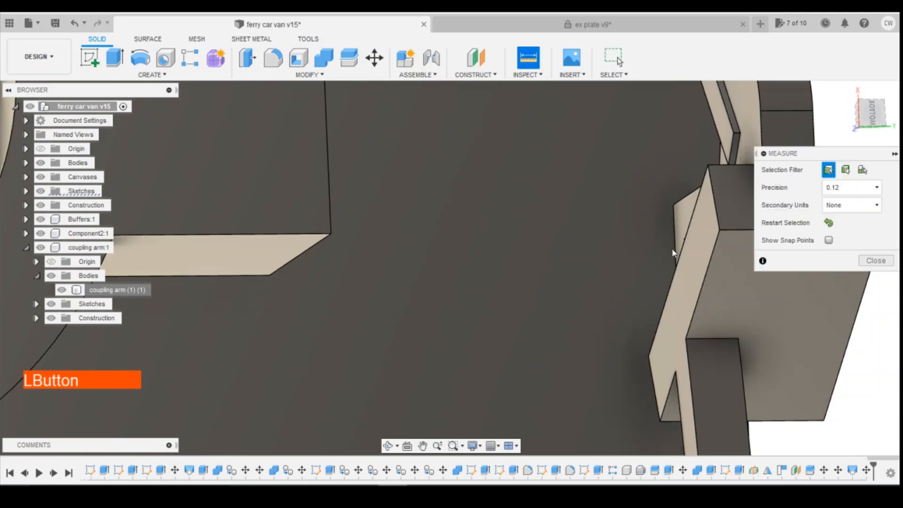
left_click(700, 252)
left_click_drag(879, 112, 856, 114)
left_click(282, 198)
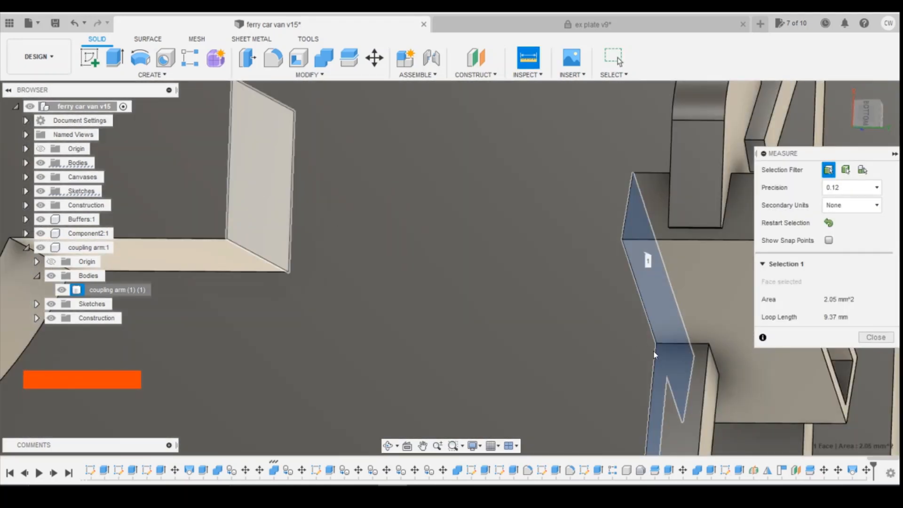
scroll(654, 353, "down", 1)
scroll(507, 325, "down", 1)
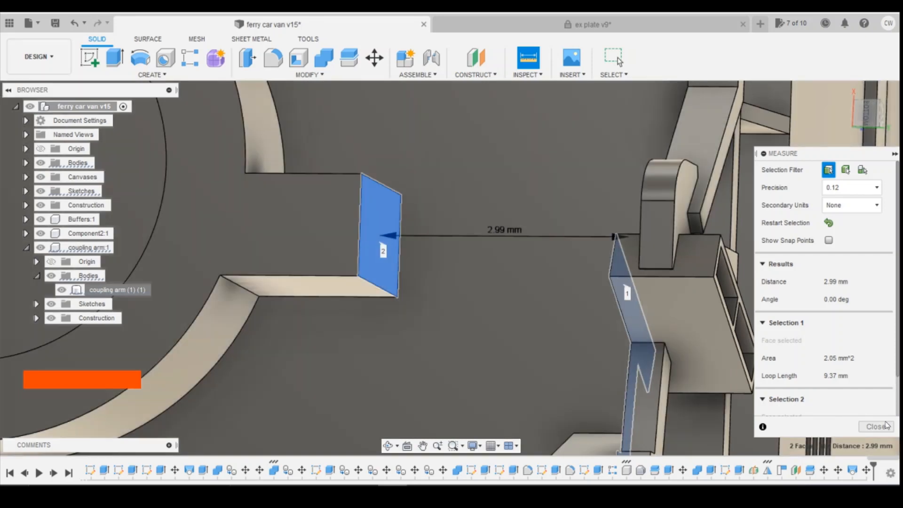
left_click(876, 427)
Move the coupling arm body -0.06 mm along Y across the van's underside
scroll(773, 395, "down", 3)
scroll(870, 191, "down", 2)
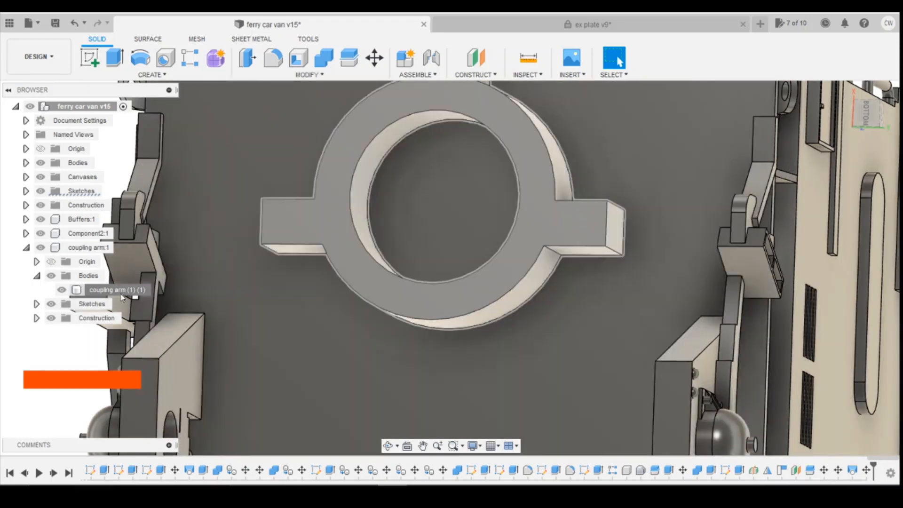
left_click(121, 290)
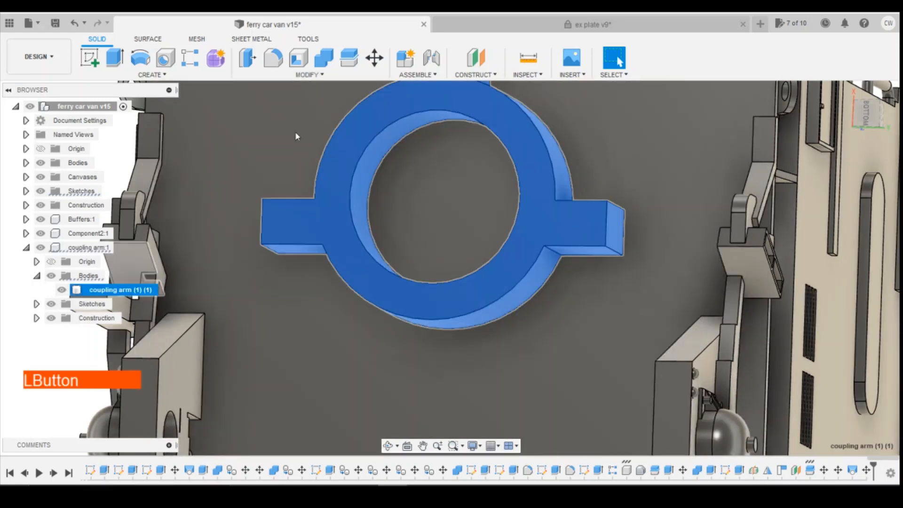
left_click(374, 58)
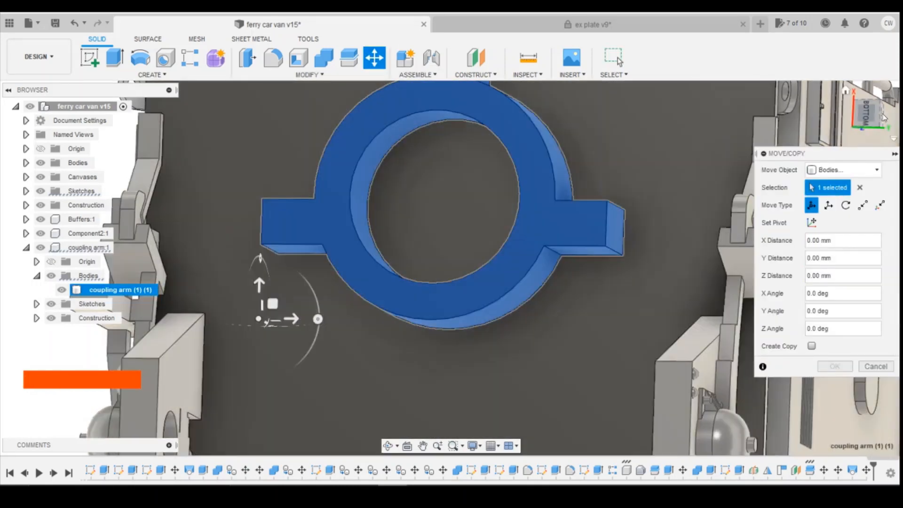
left_click(866, 113)
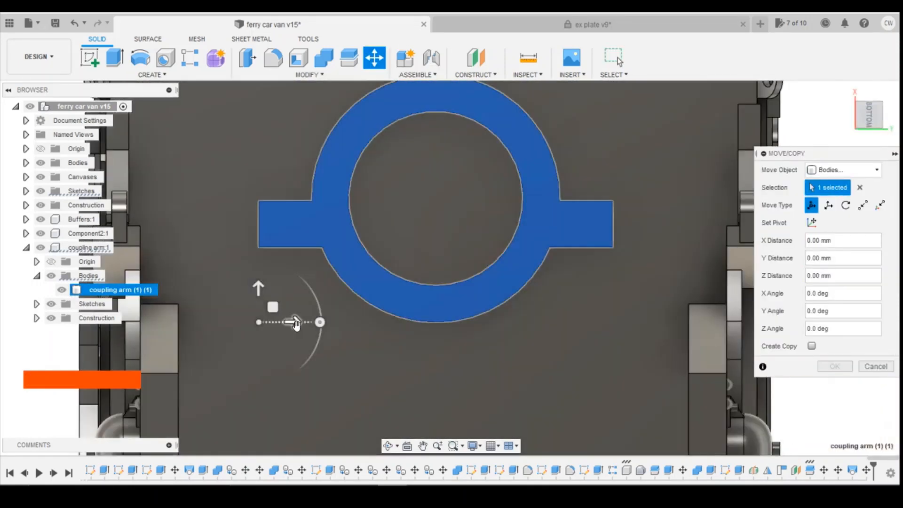
left_click(296, 324)
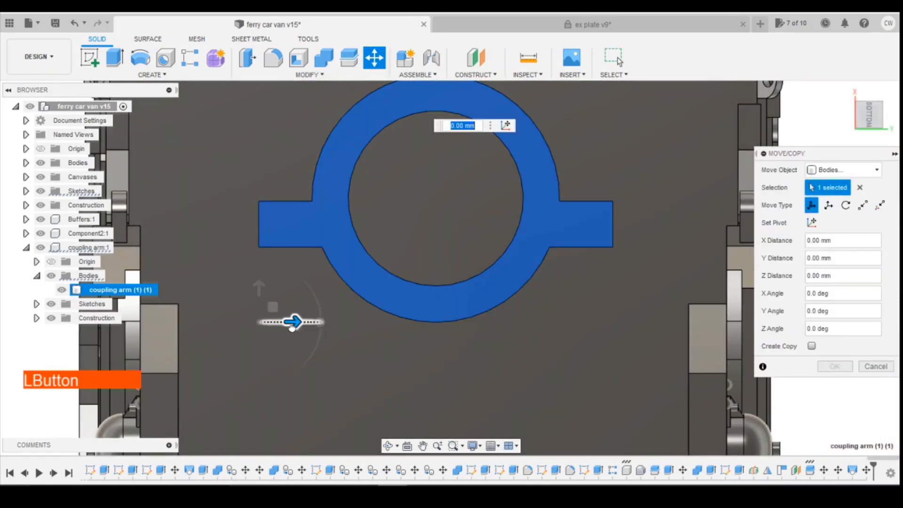
mouse_move(284, 327)
left_mouse_down()
mouse_move(266, 328)
mouse_move(286, 328)
left_mouse_up()
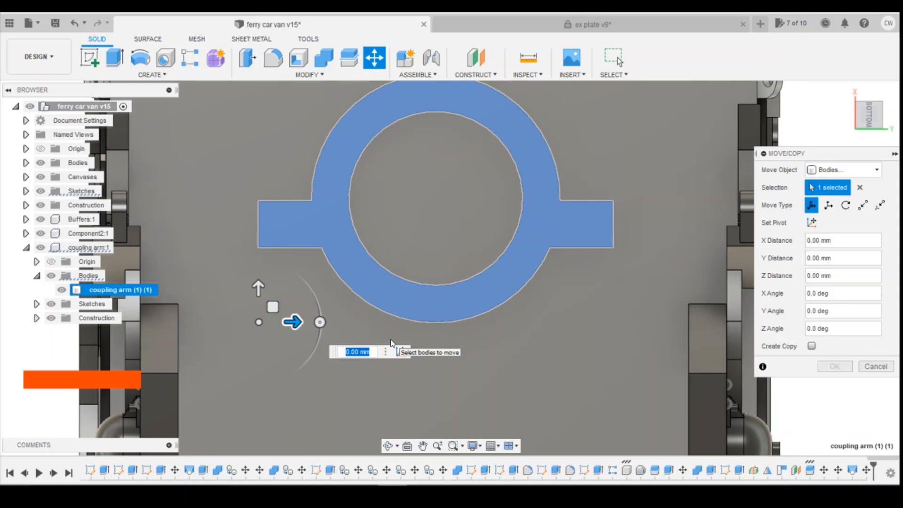
type("-")
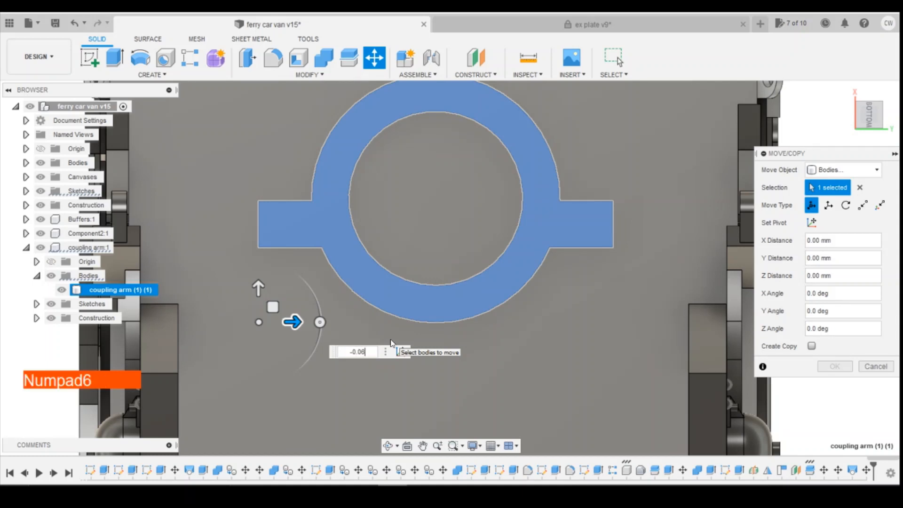
type("0.06")
key("Return")
key("Return")
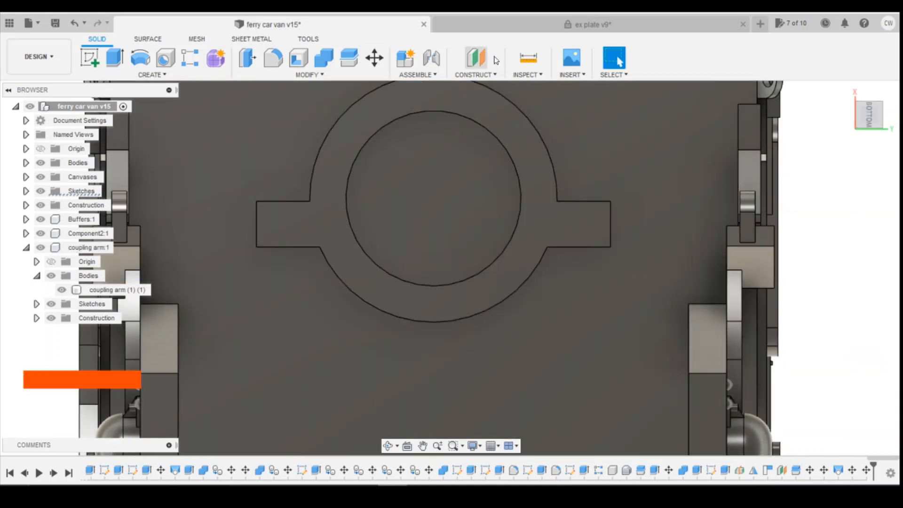
Recheck the distance from the inner face of the +Y suspension bracket to the adjacent end face of the coupling ring
left_click(530, 62)
left_click(869, 117)
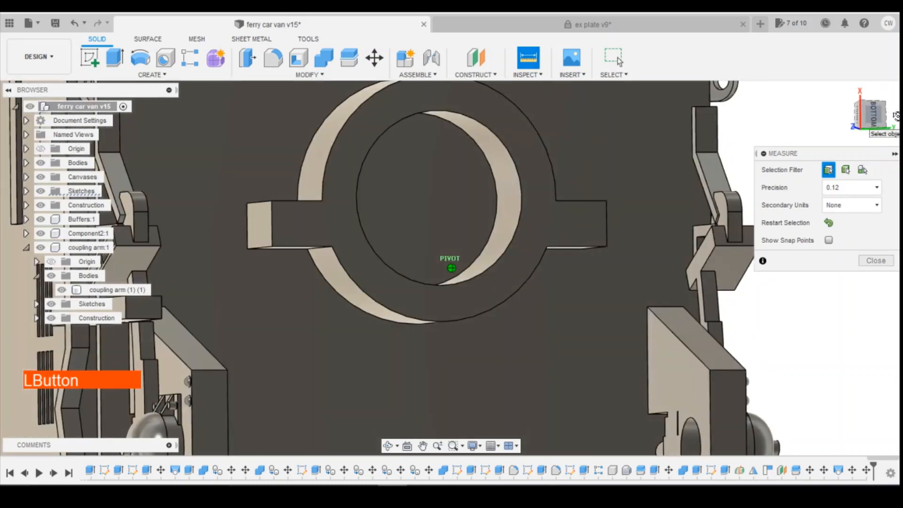
left_click(704, 252)
left_click(705, 253)
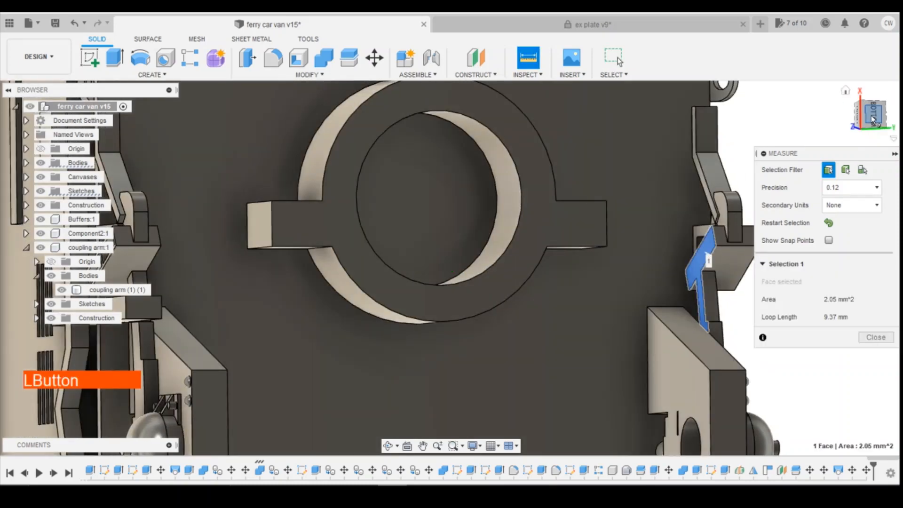
middle_click_drag(704, 252, 606, 227, "shift")
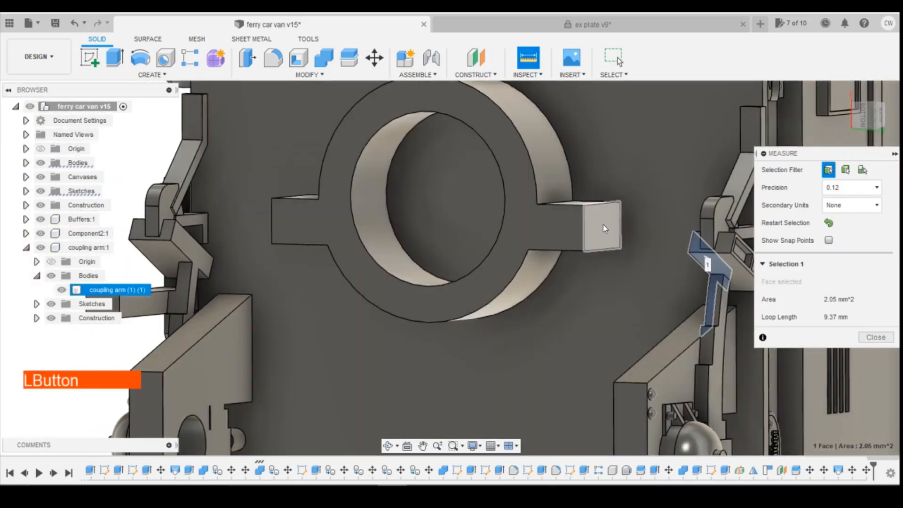
left_click(604, 226)
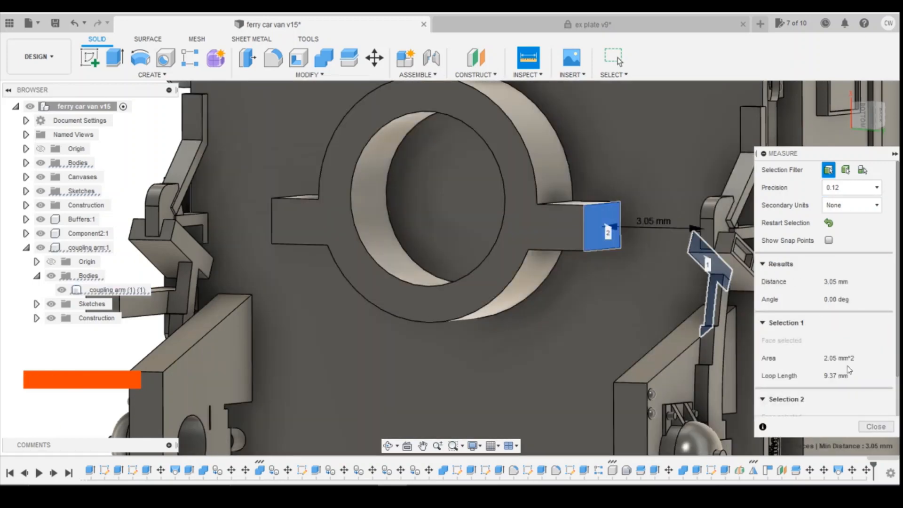
left_click(877, 429)
Recheck the distance from the inner face of the -Y suspension bracket to the adjacent end face of the coupling ring
key("i")
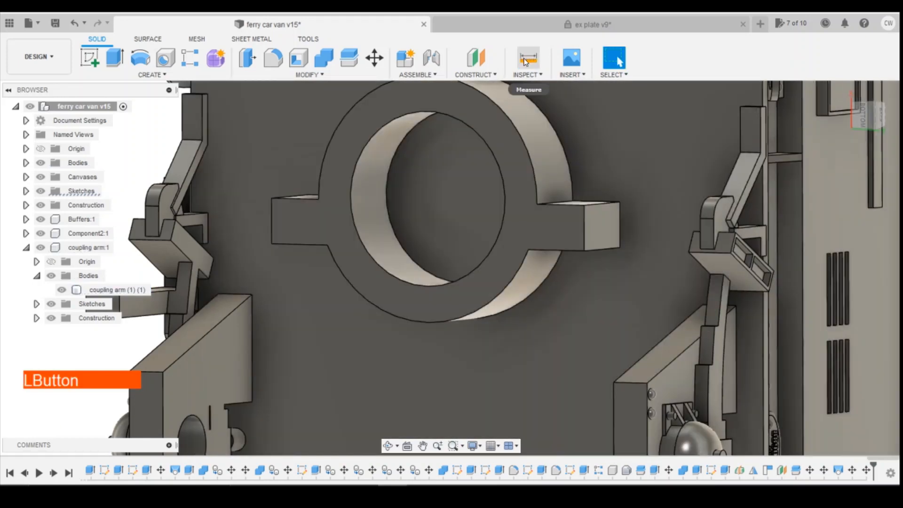
left_click(187, 240)
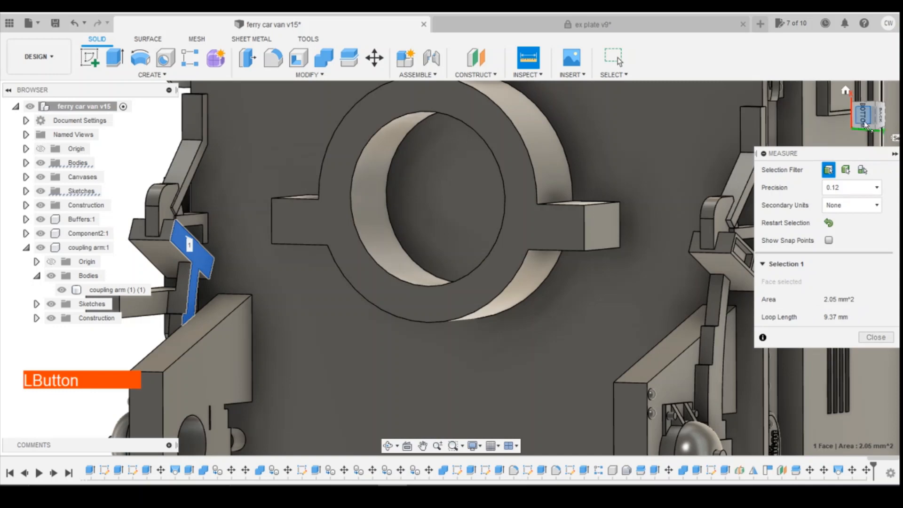
left_click_drag(864, 124, 885, 124)
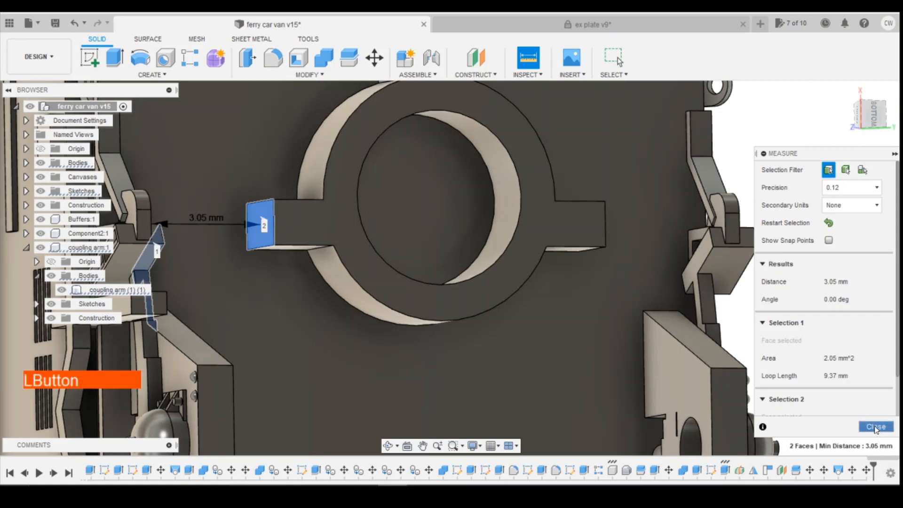
left_click(876, 427)
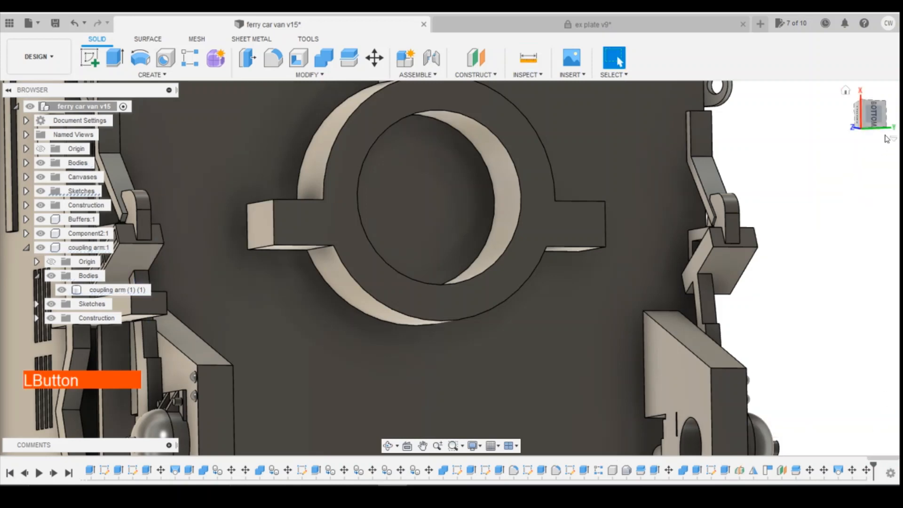
Create a sketch on the van's underside and project the inner circular edge of the coupling ring into it
left_click(870, 112)
scroll(819, 159, "down", 3)
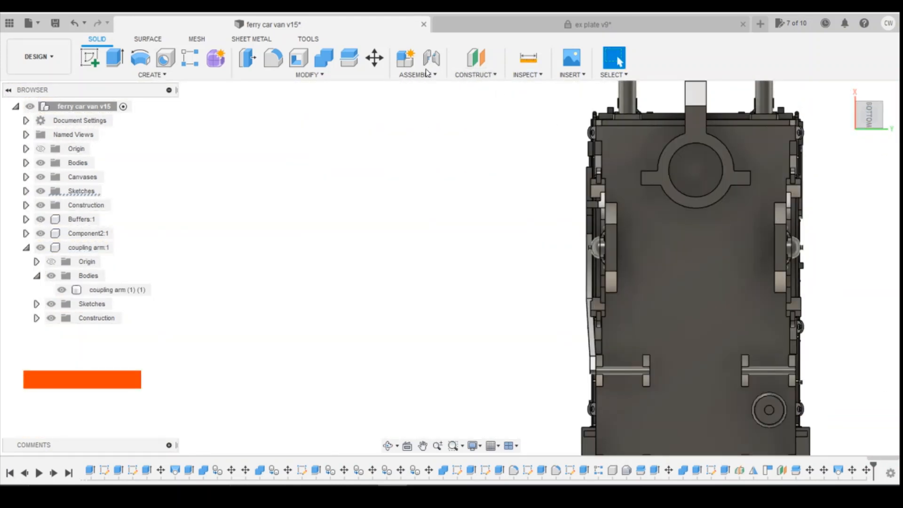
left_click(89, 57)
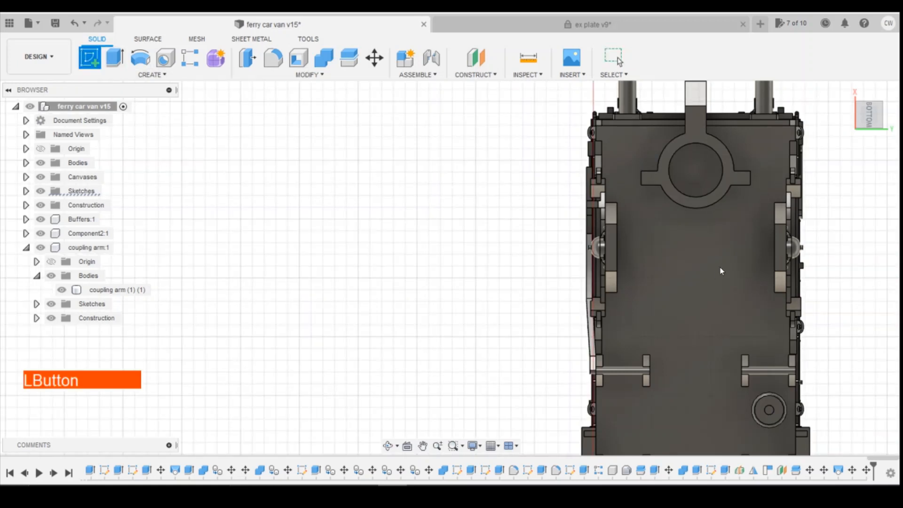
left_click(720, 244)
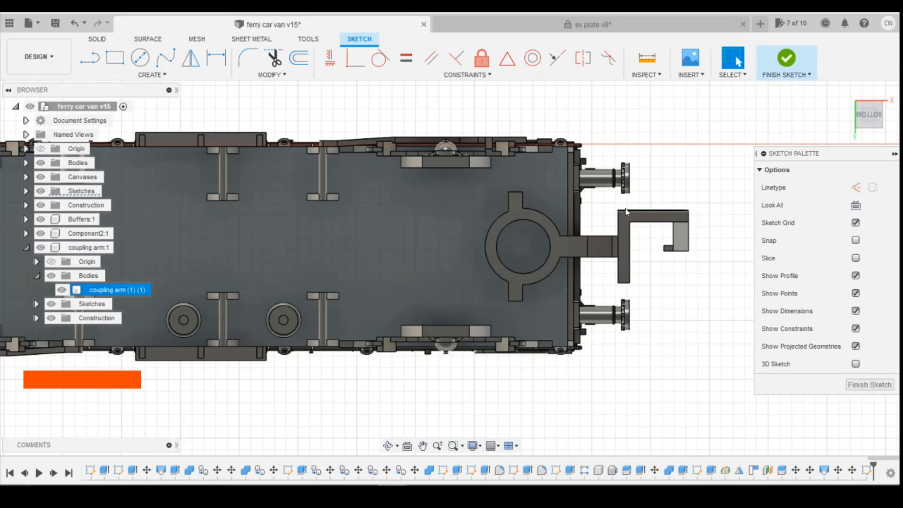
key("p")
left_click(532, 221)
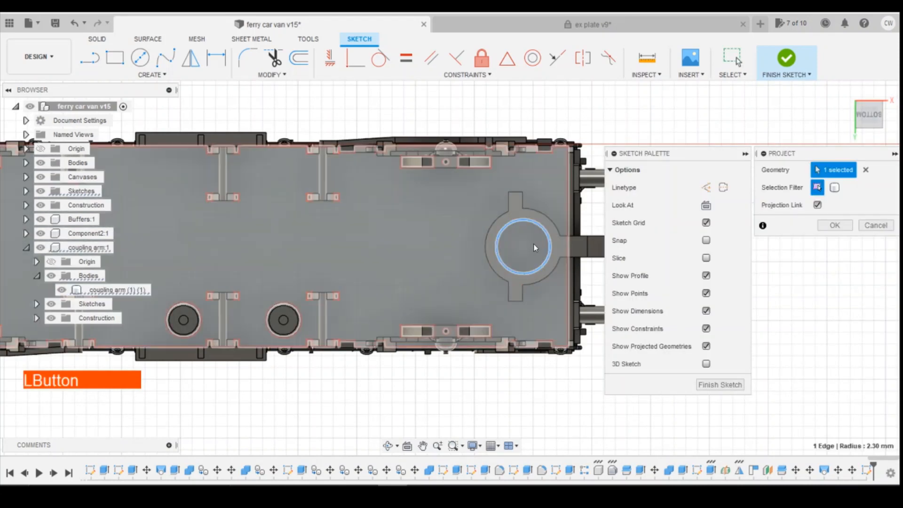
left_click(839, 228)
Draw a 4 mm diameter circle centred on the projected inner circle of the coupling ring
key("c")
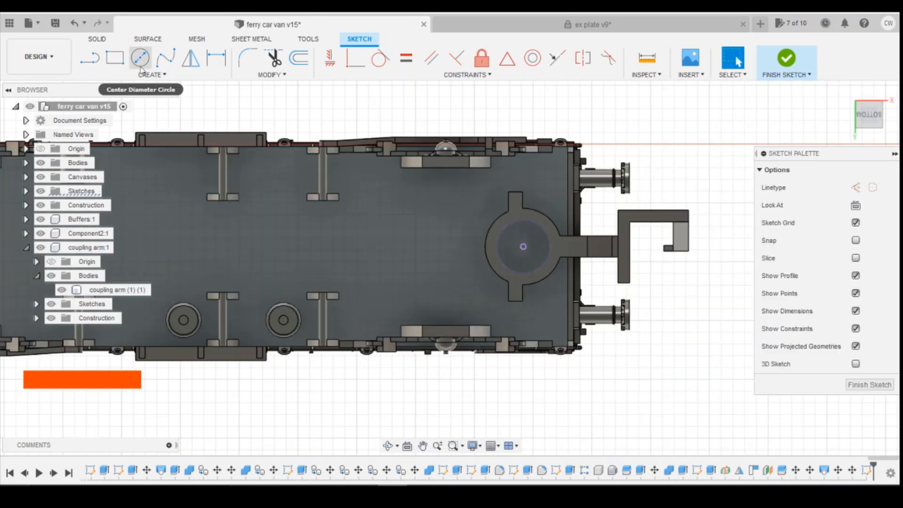
left_click(524, 246)
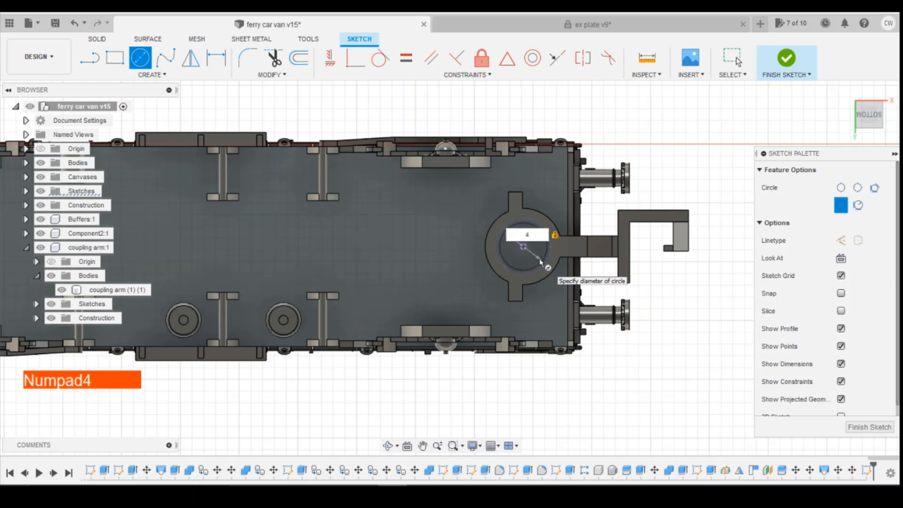
key("Return")
scroll(560, 236, "up", 3)
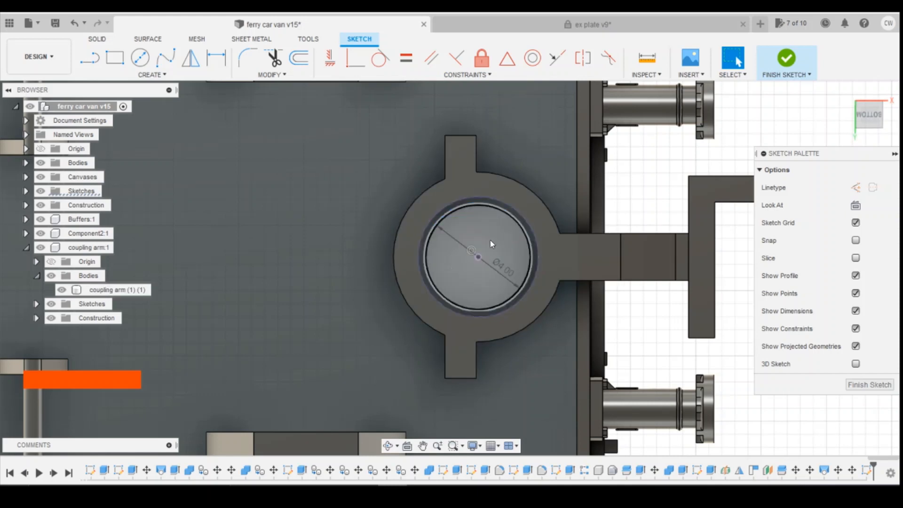
Extrude the 4 mm circle 3 mm outward from the van's underside through the coupling ring, using the Join operation
right_click(509, 237)
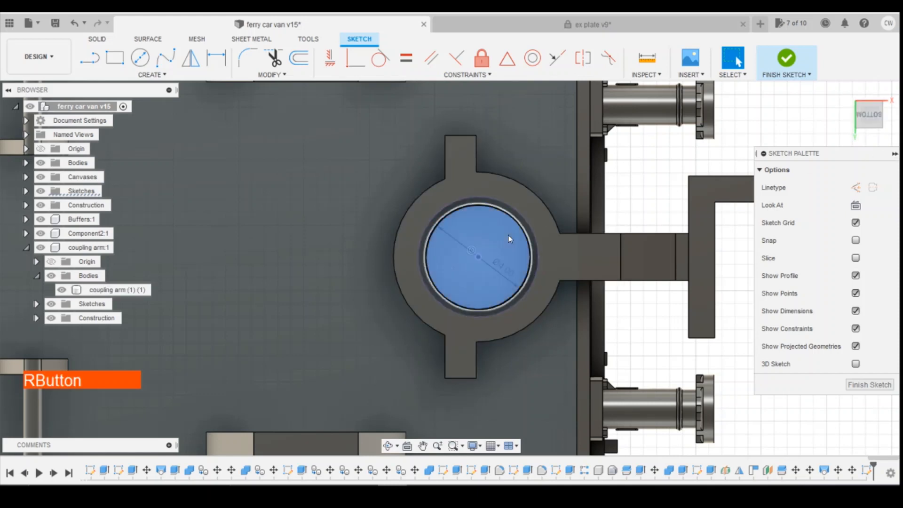
left_click(486, 287)
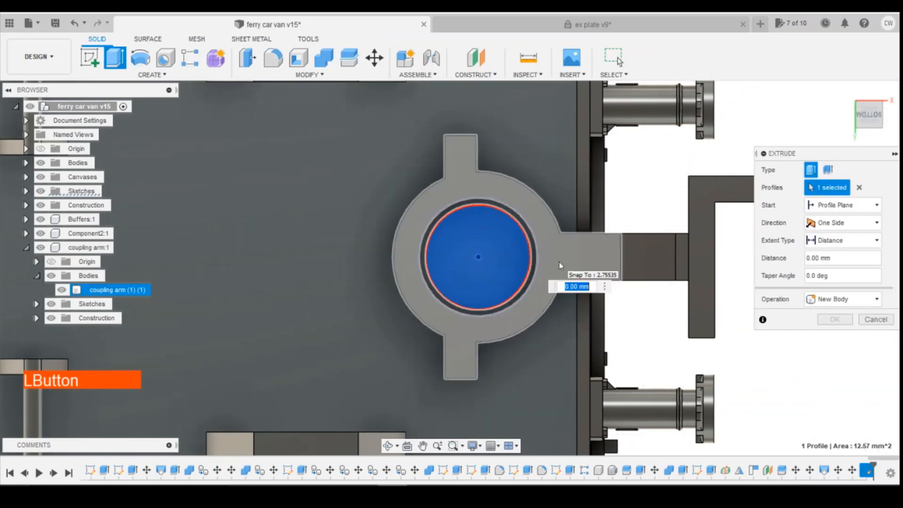
type("2.76")
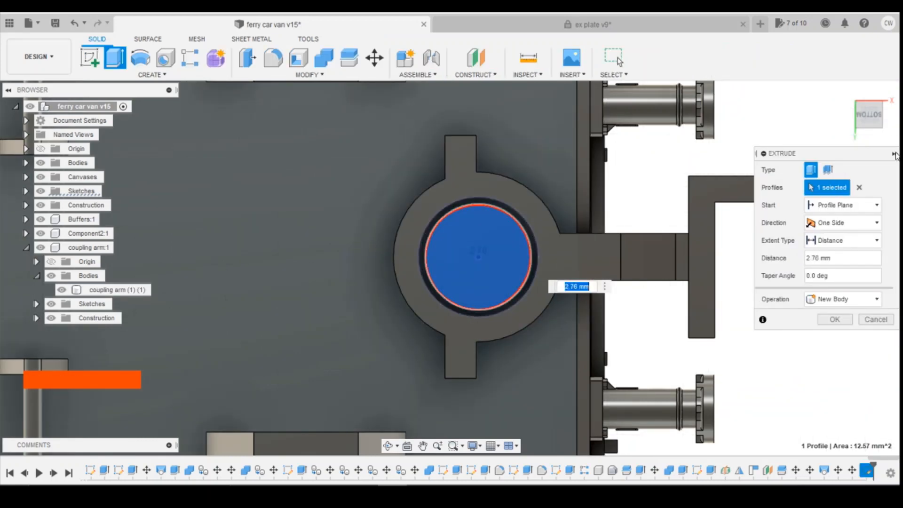
left_click(866, 120)
left_click_drag(864, 118, 863, 138)
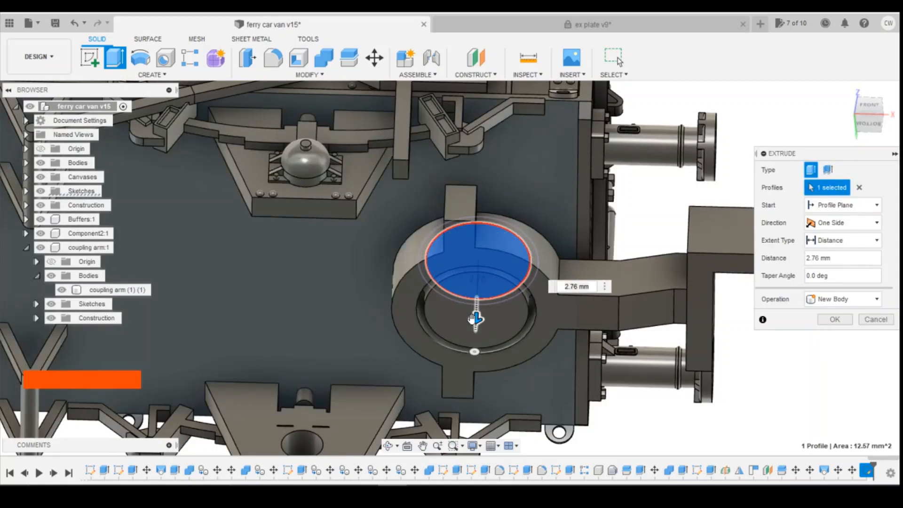
left_click_drag(475, 318, 478, 322)
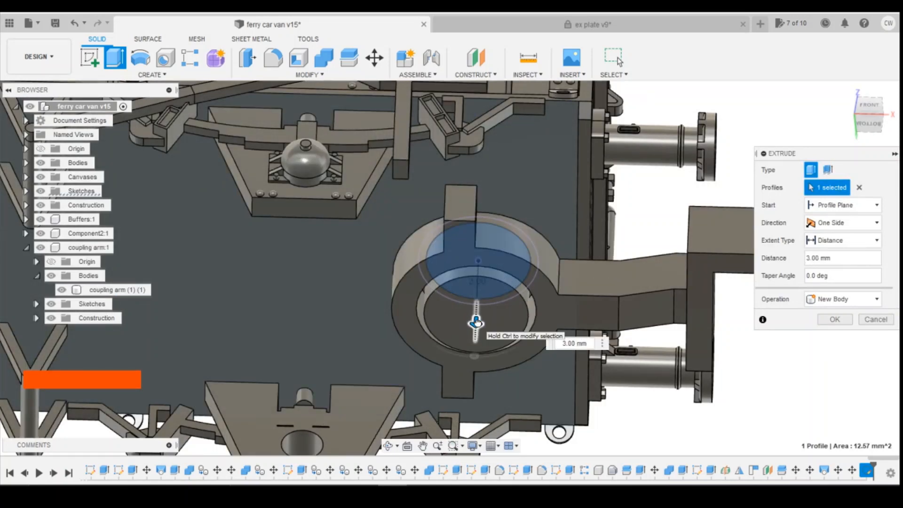
left_click(842, 306)
left_click(840, 318)
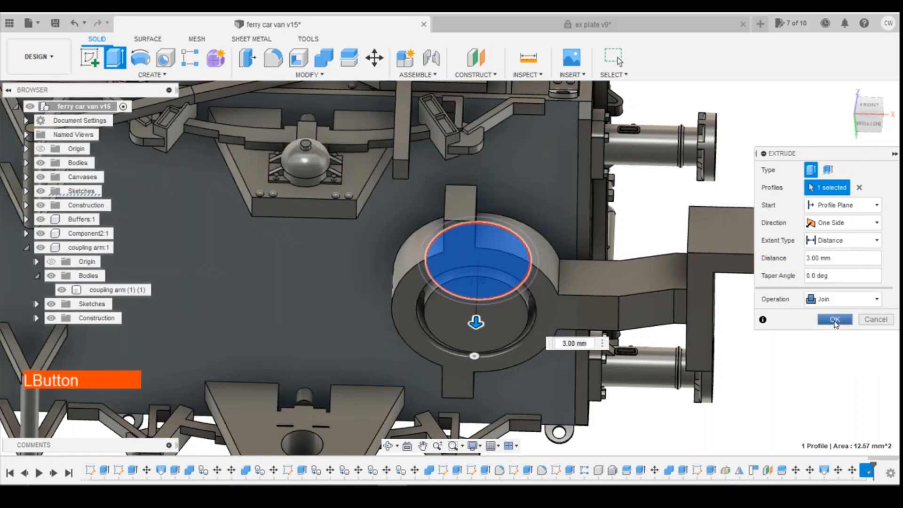
left_click(875, 324)
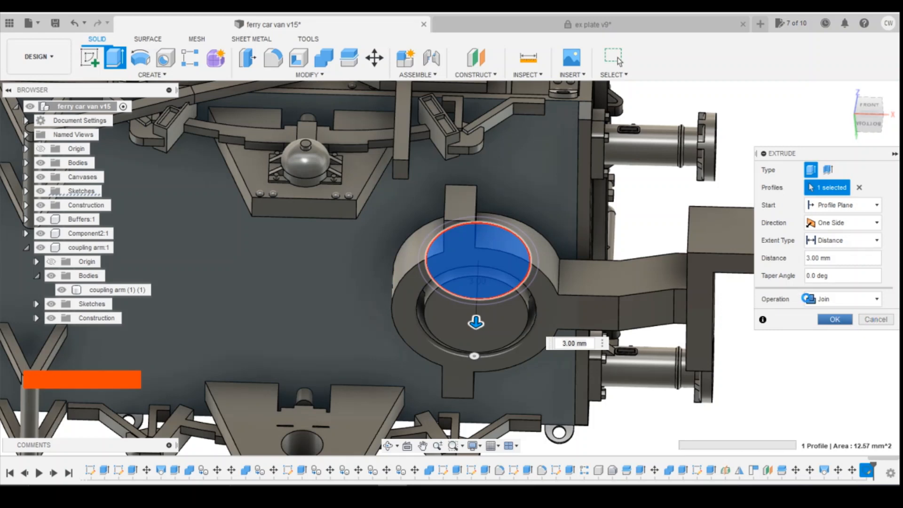
key("Escape")
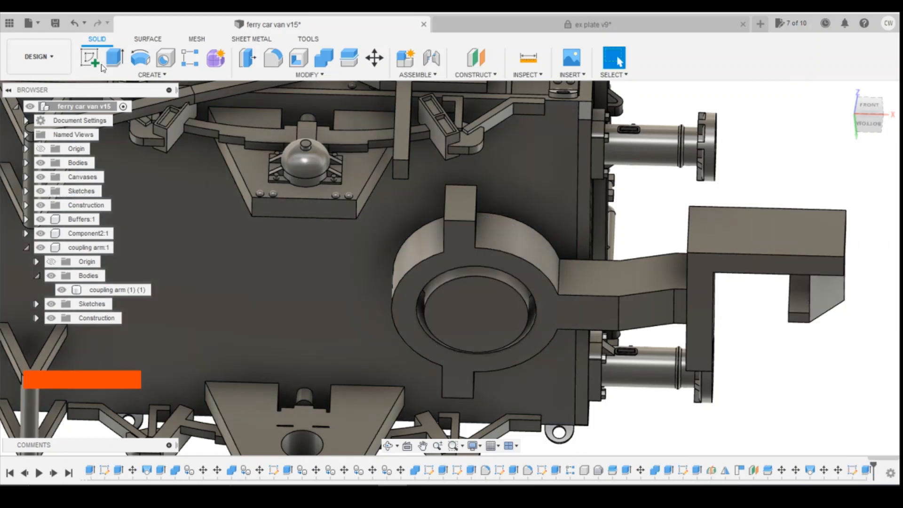
Create a sketch on the van's underside and draw a 6 mm diameter circle centred on the pivot boss
left_click(93, 68)
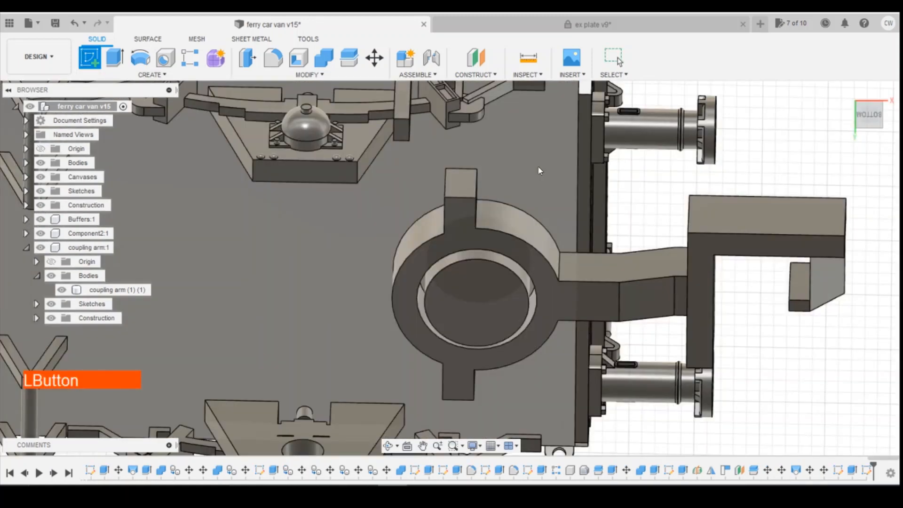
left_click(540, 171)
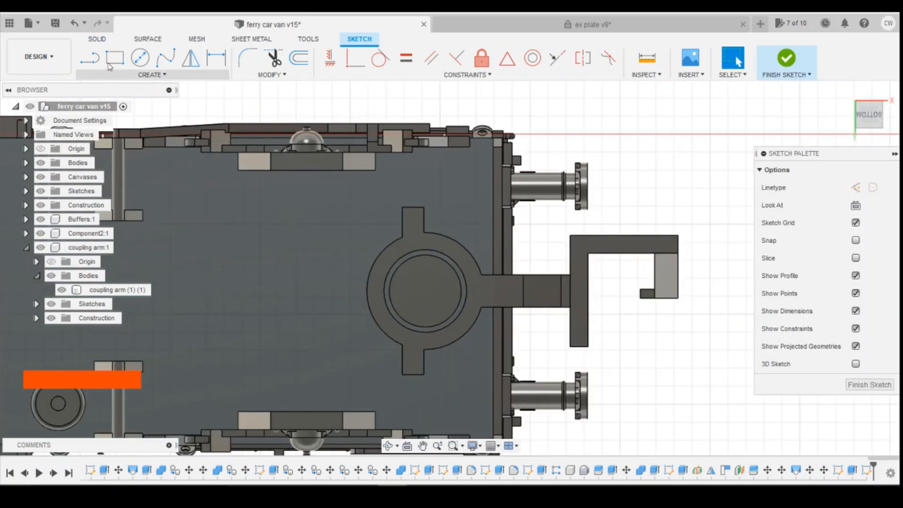
left_click(140, 58)
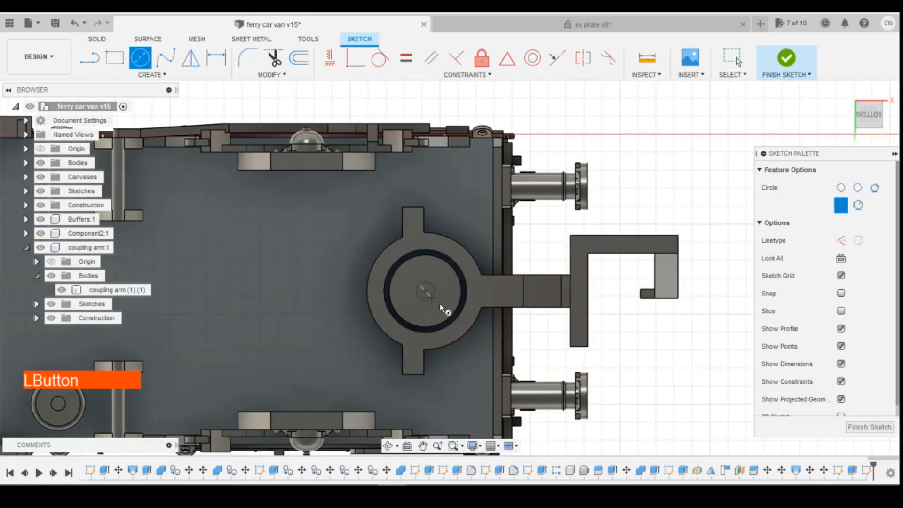
left_click(426, 291)
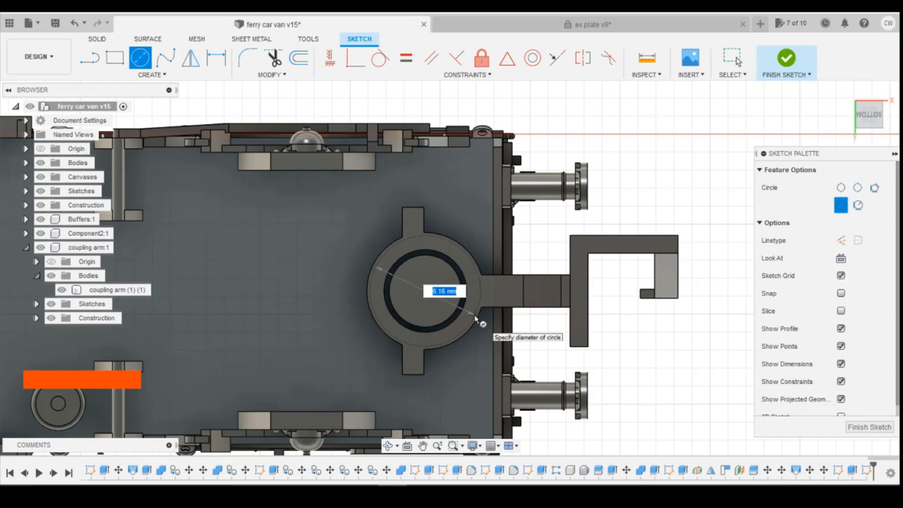
type("6")
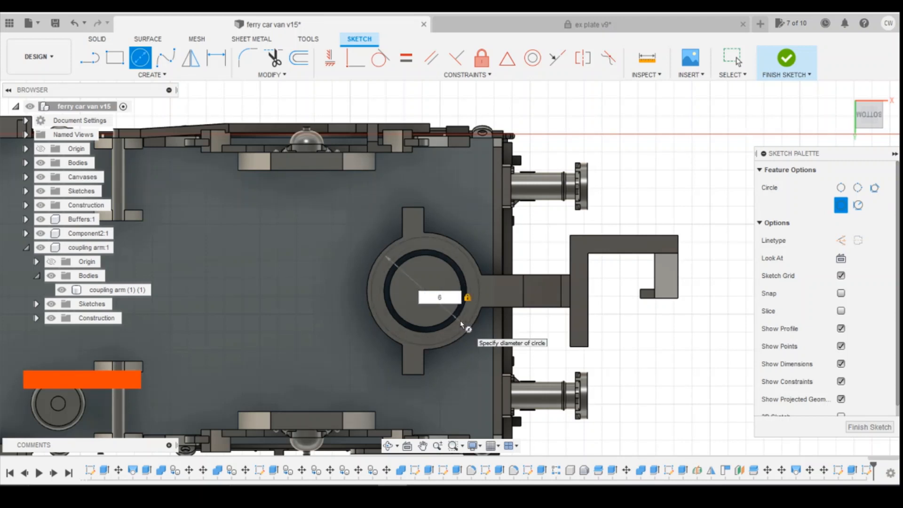
key("Return")
Hide the coupling arm body and extrude the annular profile around the pivot boss 0.76 mm outward from the underside, using the Join operation
scroll(480, 301, "up", 2)
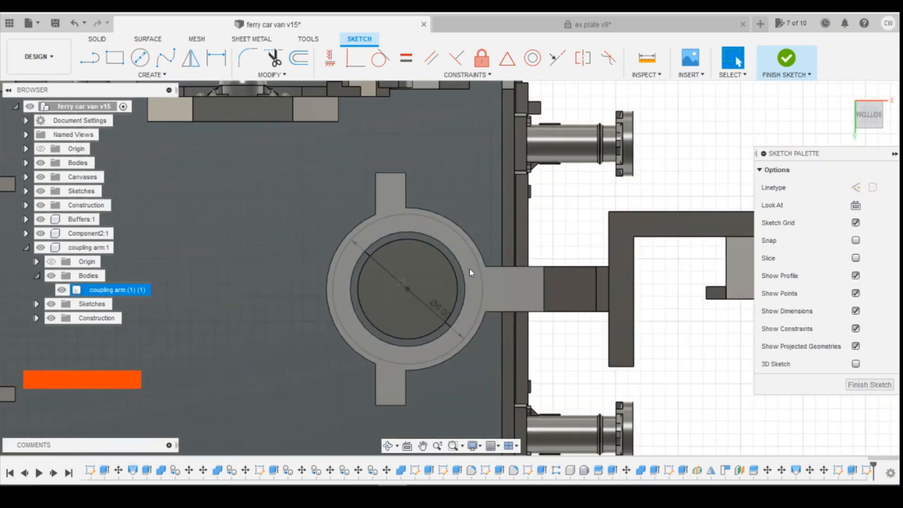
scroll(453, 258, "up", 4)
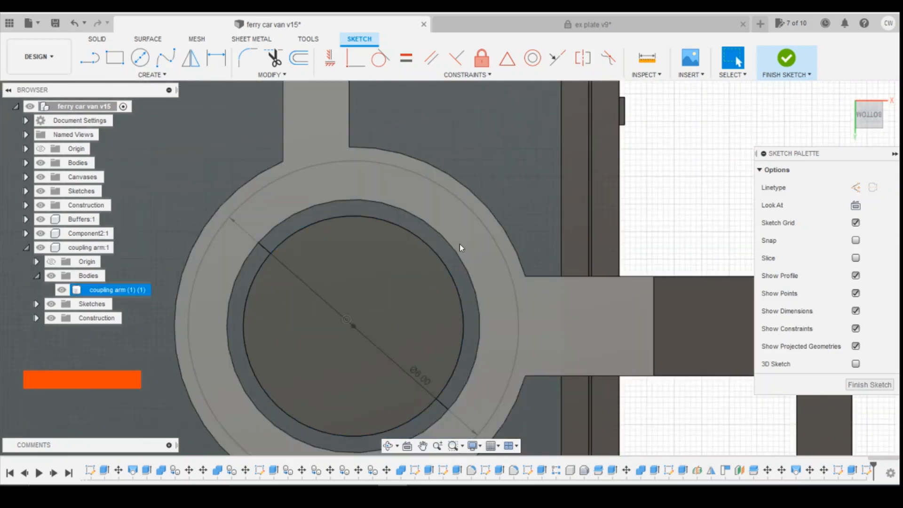
left_click(62, 290)
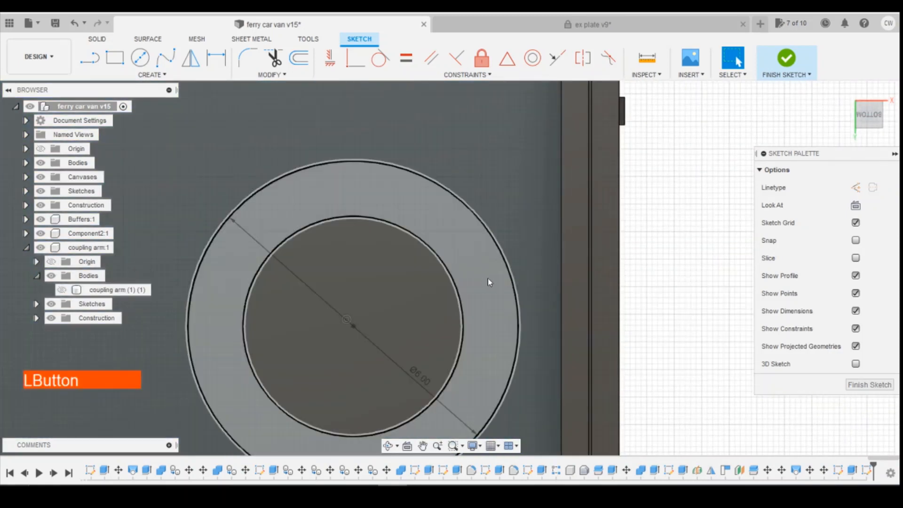
right_click(494, 273)
left_click(474, 317)
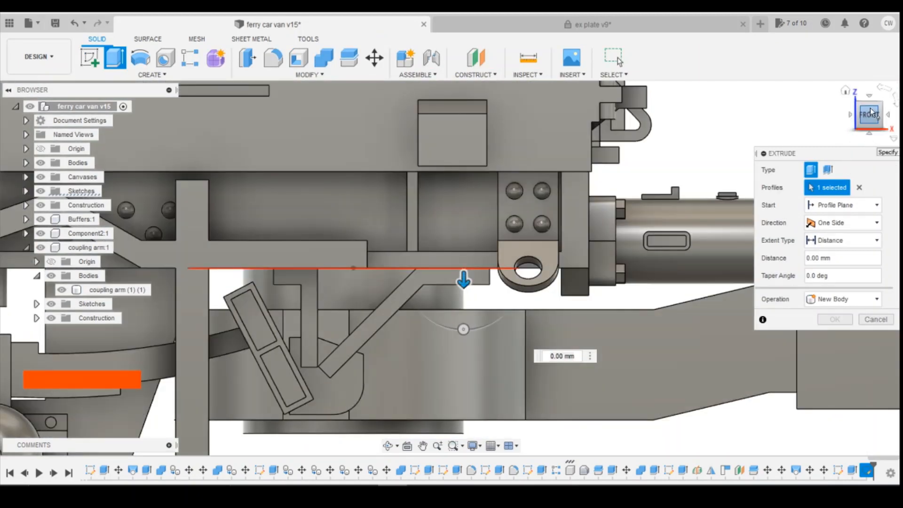
left_click_drag(869, 115, 873, 112)
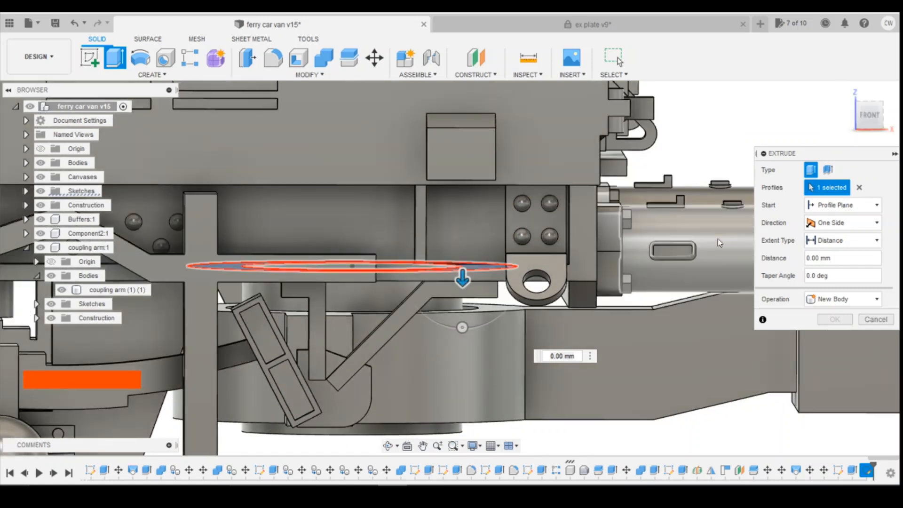
left_click(626, 310)
left_click(842, 302)
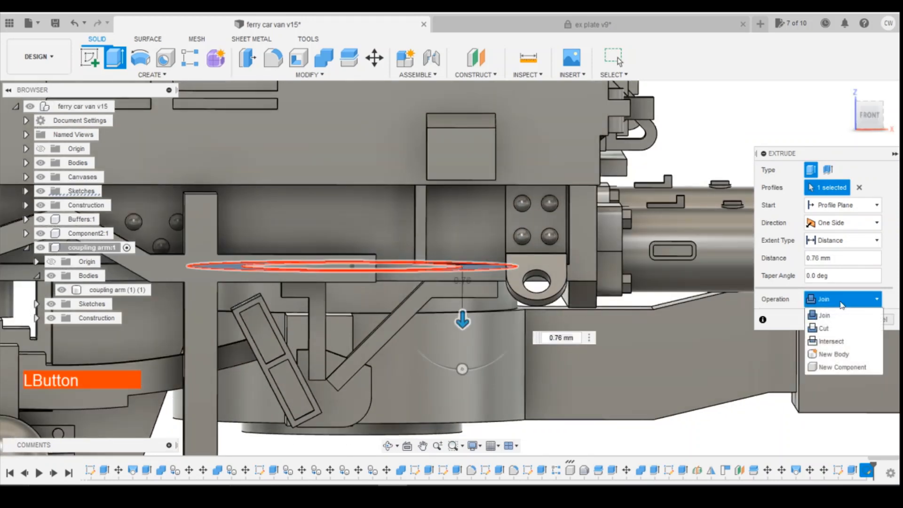
left_click(834, 354)
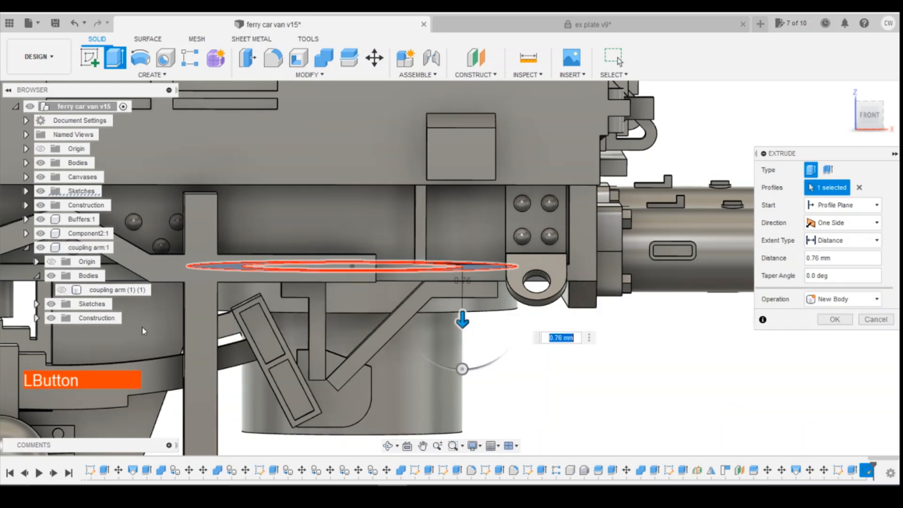
left_click(857, 302)
left_click(836, 315)
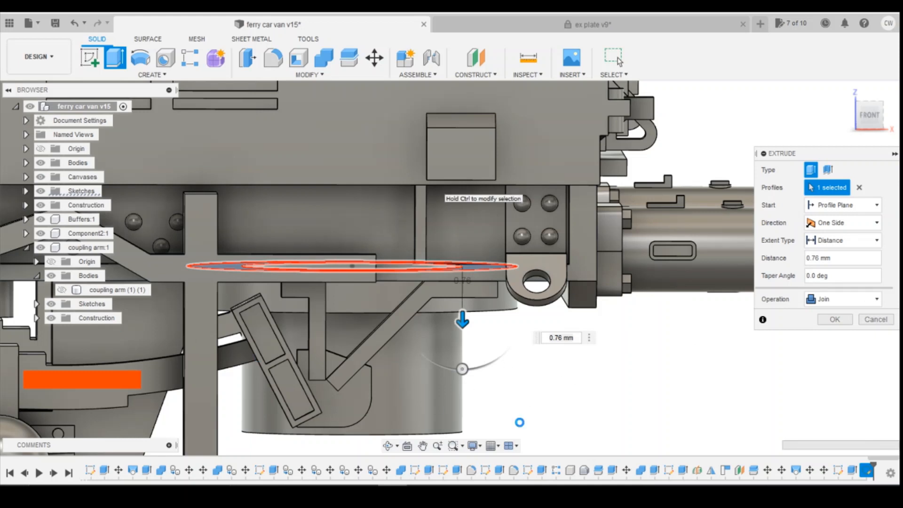
left_click(842, 324)
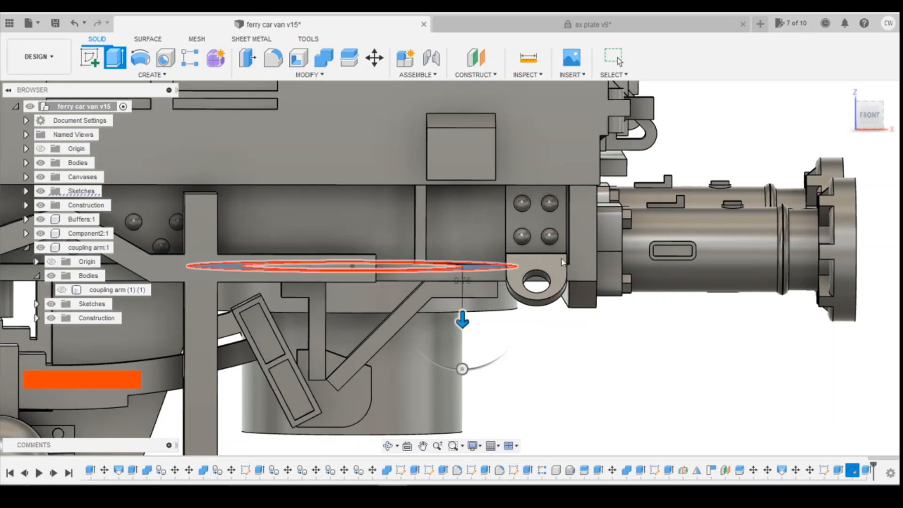
Show the coupling arm body again and check the spacer collar's fit against the ring from the front and below
left_click_drag(871, 120, 873, 83)
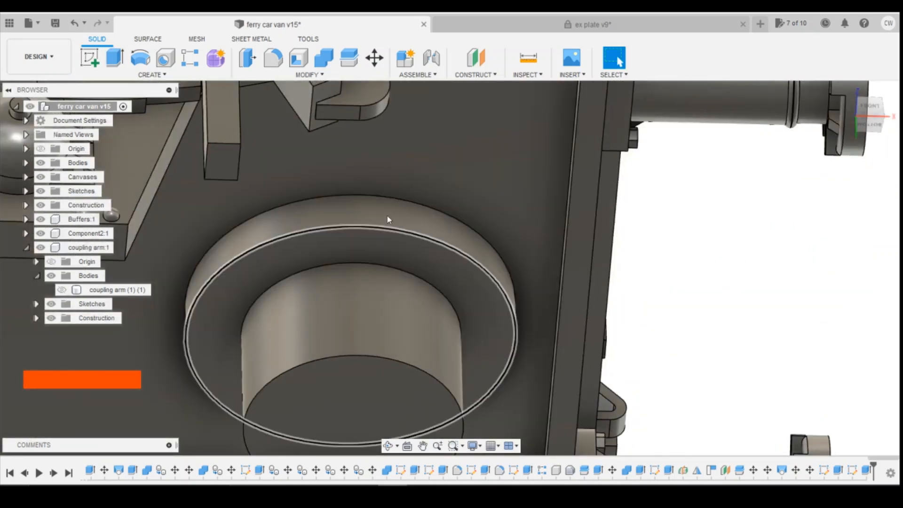
scroll(389, 217, "down", 3)
left_click(61, 290)
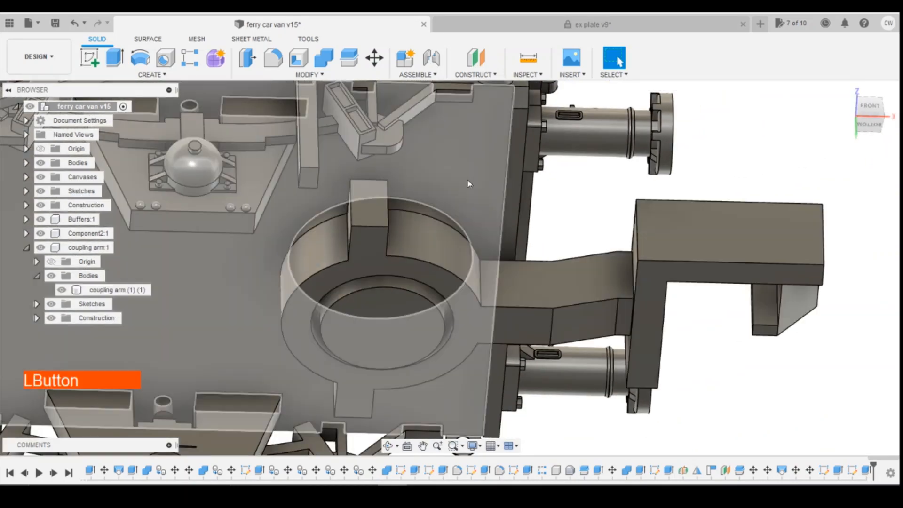
left_click(468, 184)
left_click(870, 107)
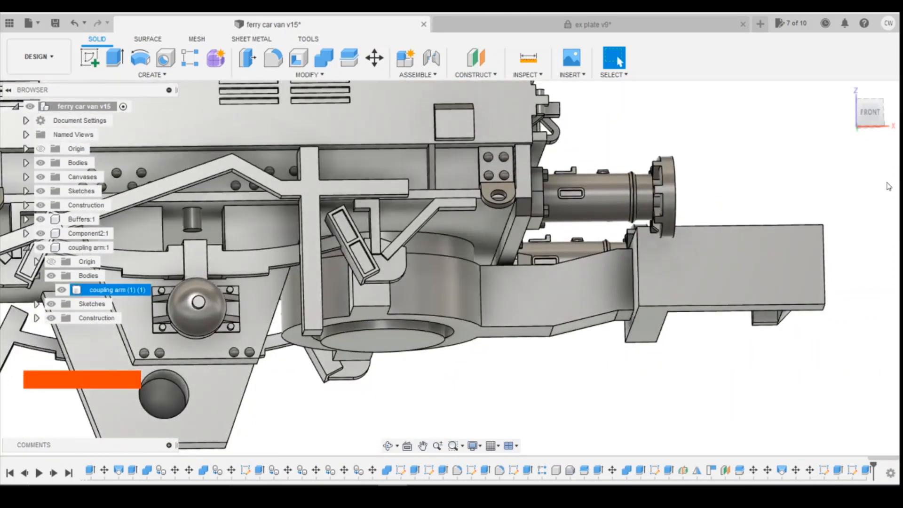
left_click(871, 114)
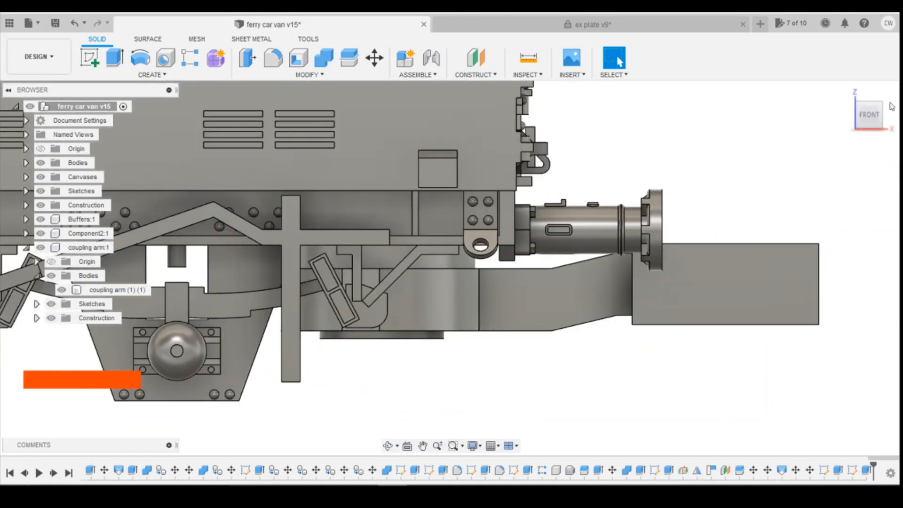
left_click(866, 126)
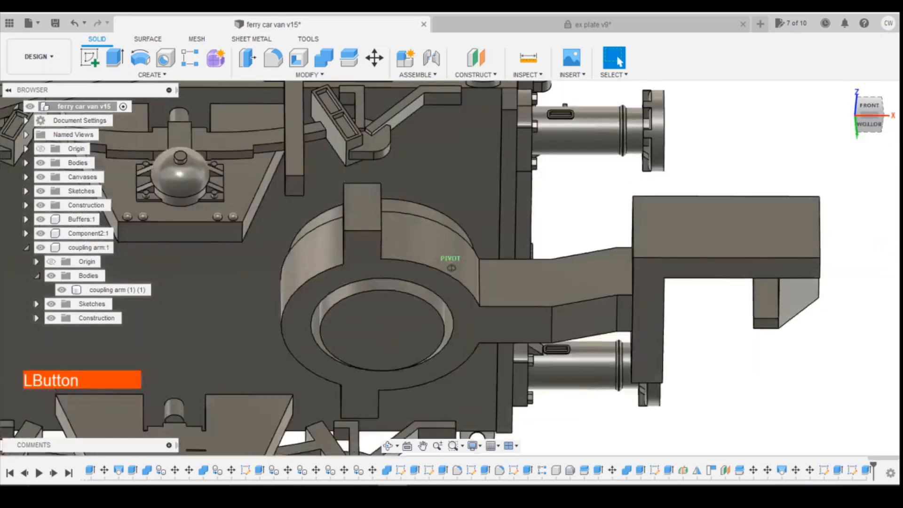
Create a sketch on the pivot boss's end face and draw a 2 mm diameter circle at its centre
left_click(94, 63)
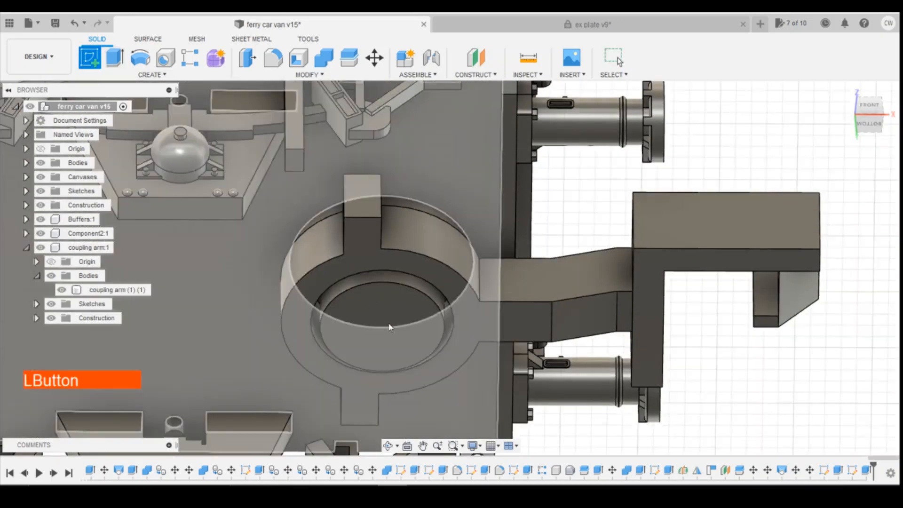
left_click(393, 328)
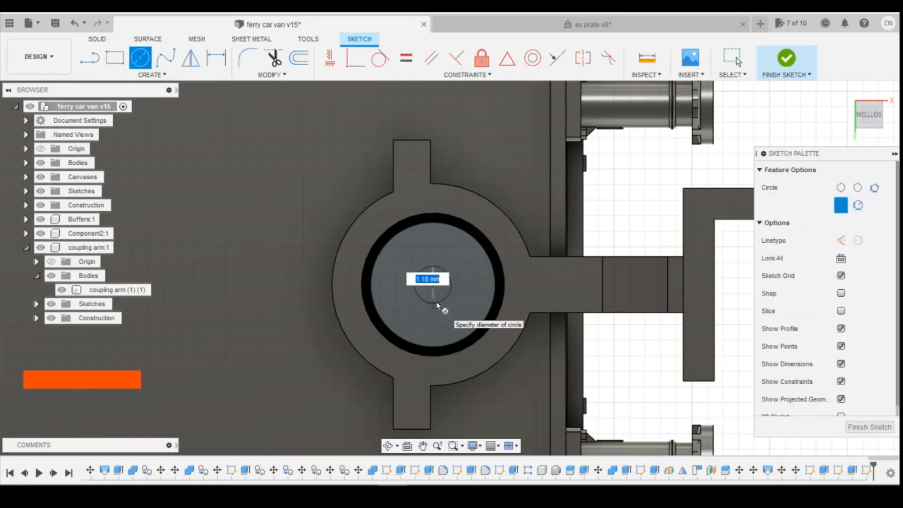
type("2")
key("Return")
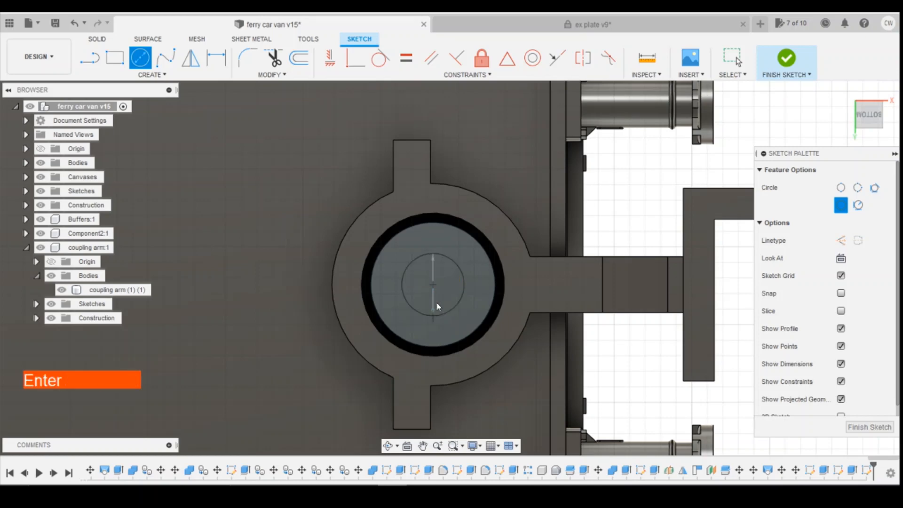
Extrude the 2 mm circle -3 mm into the pivot boss as a Cut
right_click(452, 284)
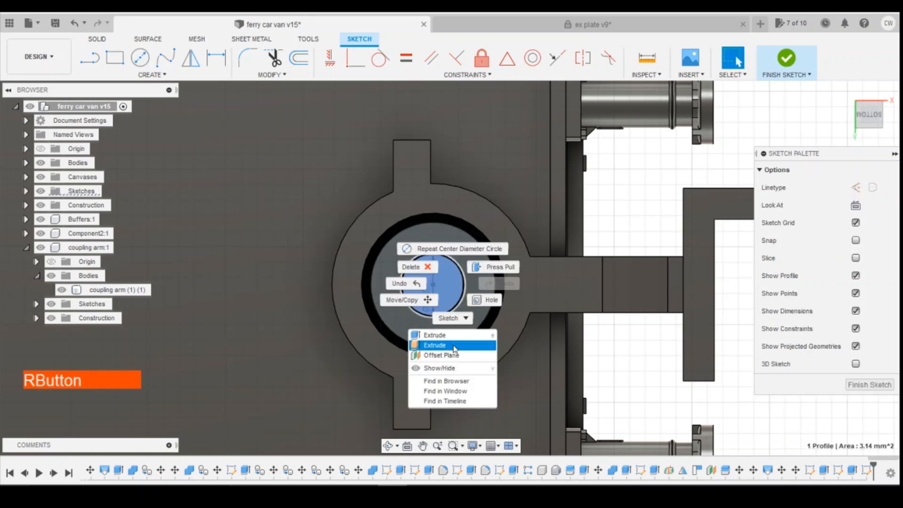
left_click(434, 335)
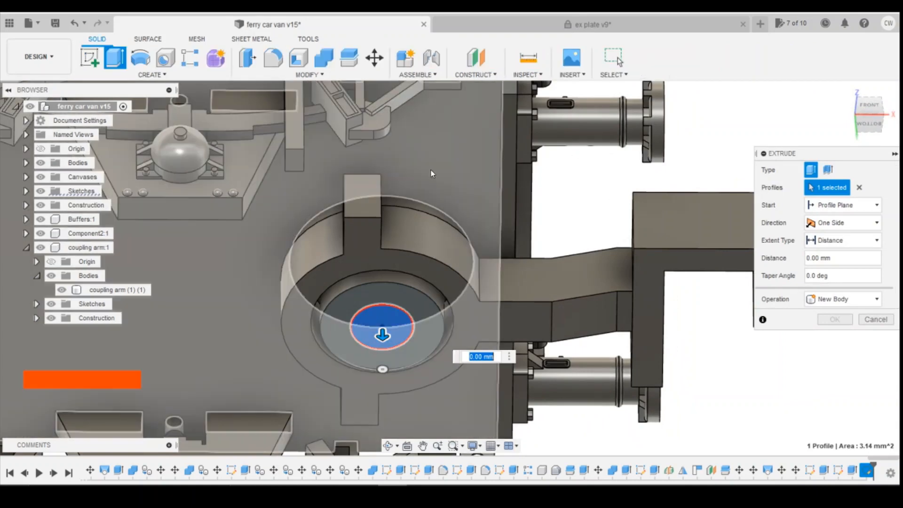
left_click(430, 173)
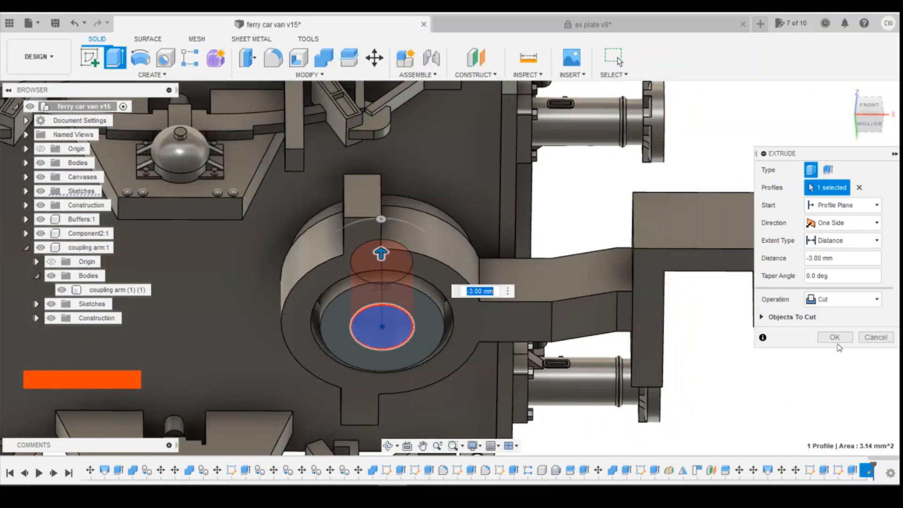
left_click(842, 340)
Compare the van's construction planes and leave only Mid point center displayed, hiding Plane15 and Plane16
scroll(812, 344, "down", 6)
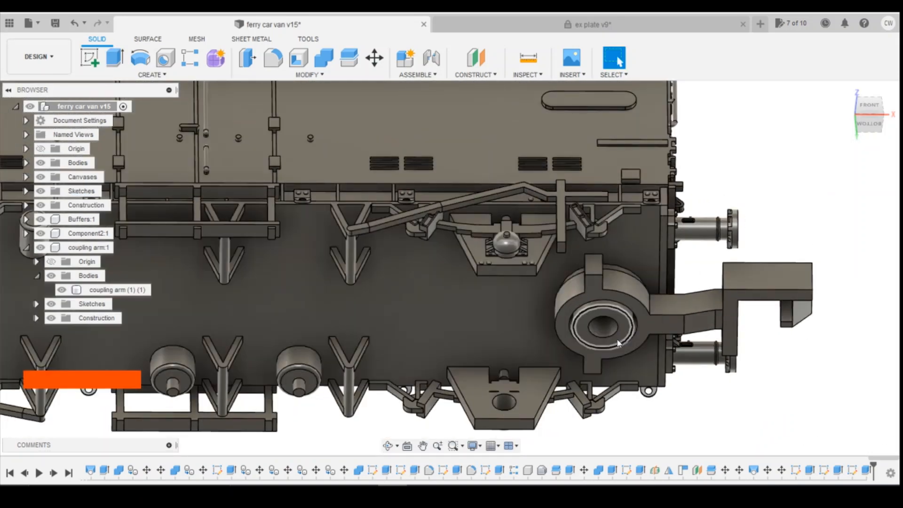
scroll(895, 330, "down", 2)
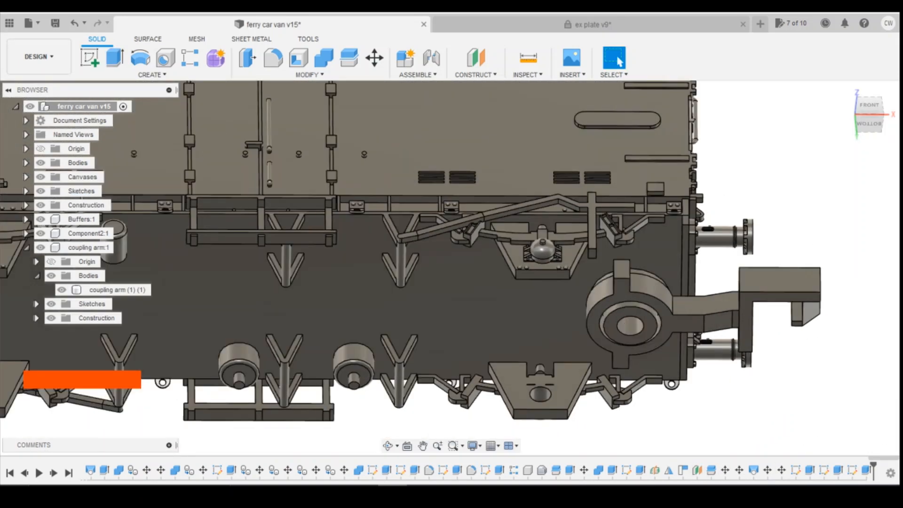
left_click(25, 205)
left_click(52, 318)
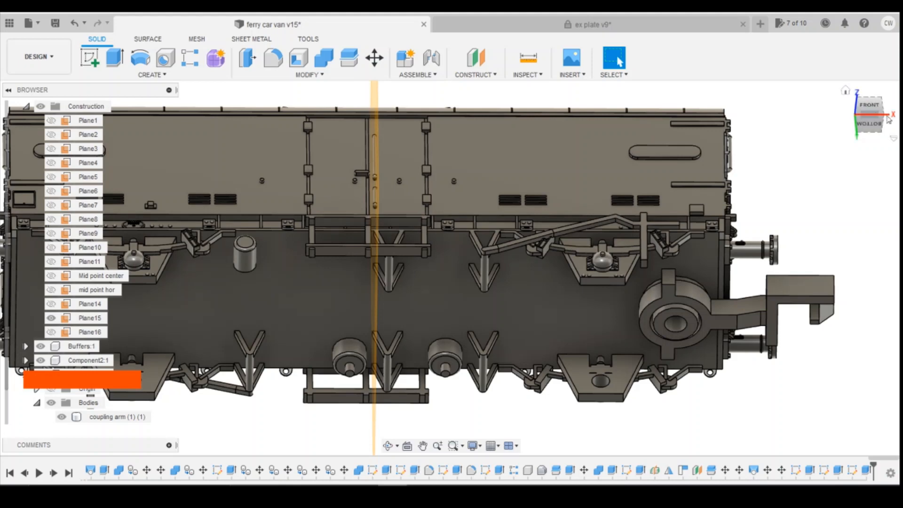
left_click(874, 108)
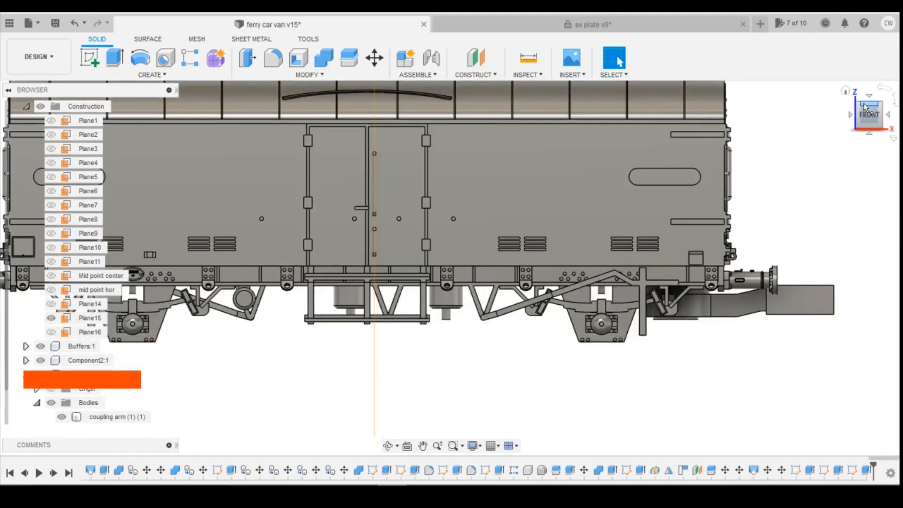
left_click(52, 332)
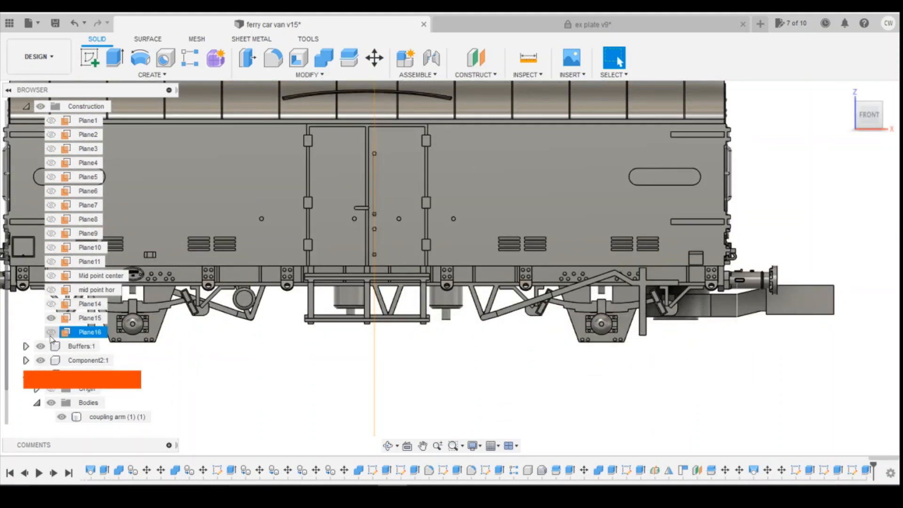
left_click(51, 275)
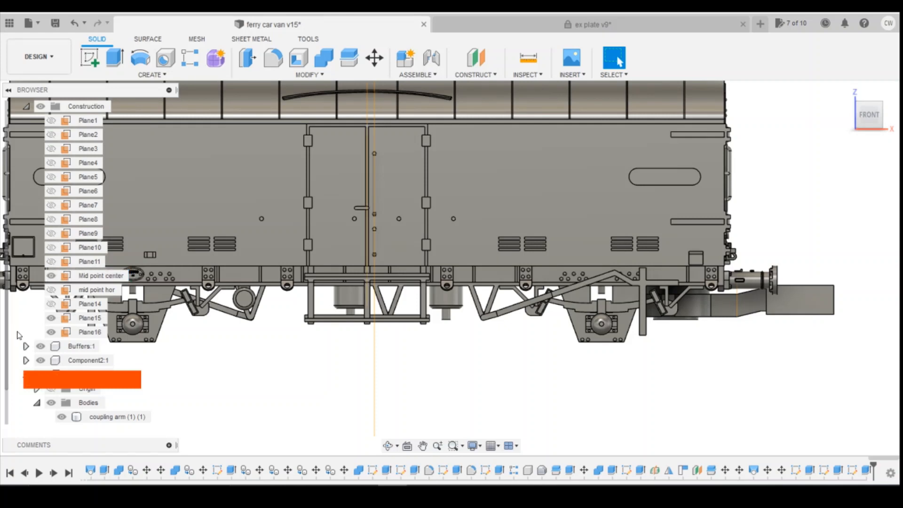
left_click(52, 319)
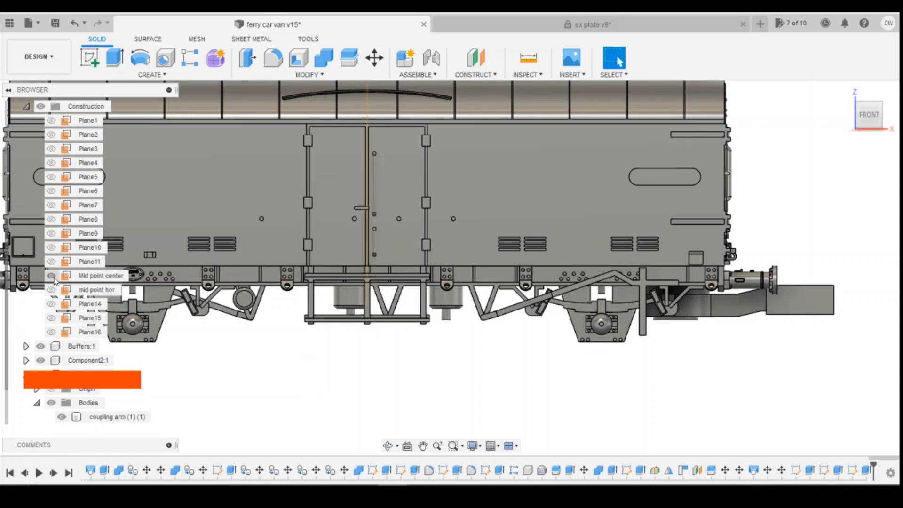
Mirror the three extrude features forming the pivot boss, spacer collar and drilled hole across the Mid point center plane
left_click_drag(869, 115, 869, 98)
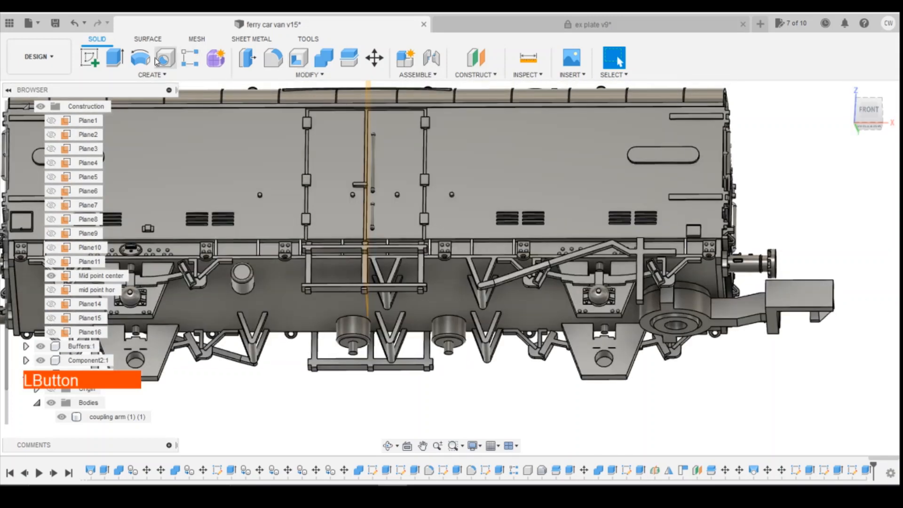
left_click(155, 75)
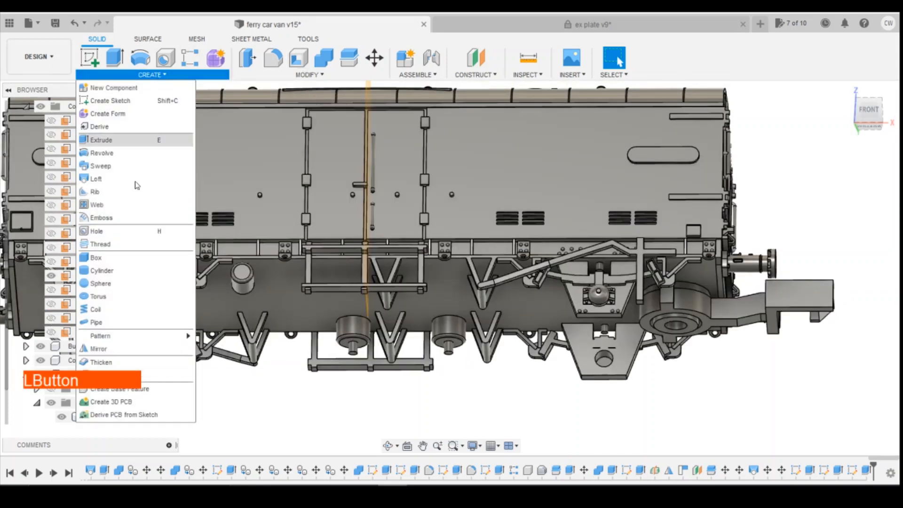
left_click(119, 350)
left_click(810, 471)
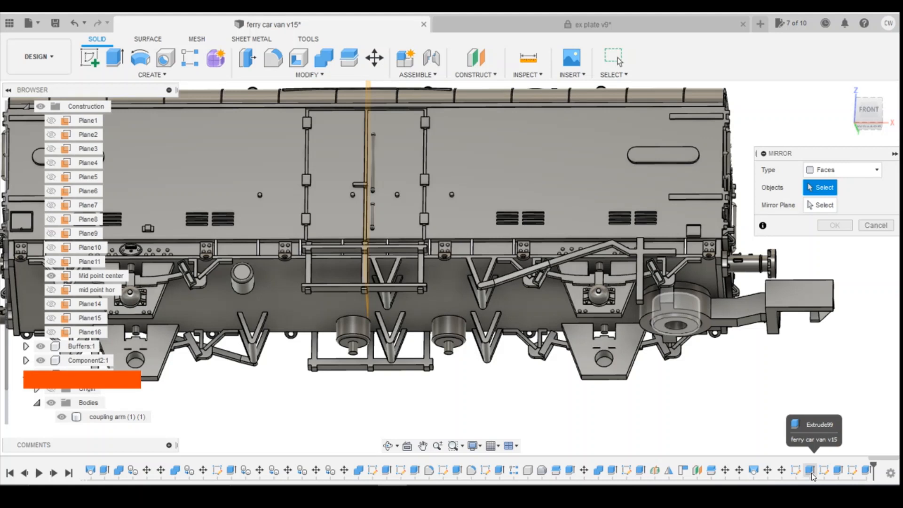
left_click(838, 470, "shift")
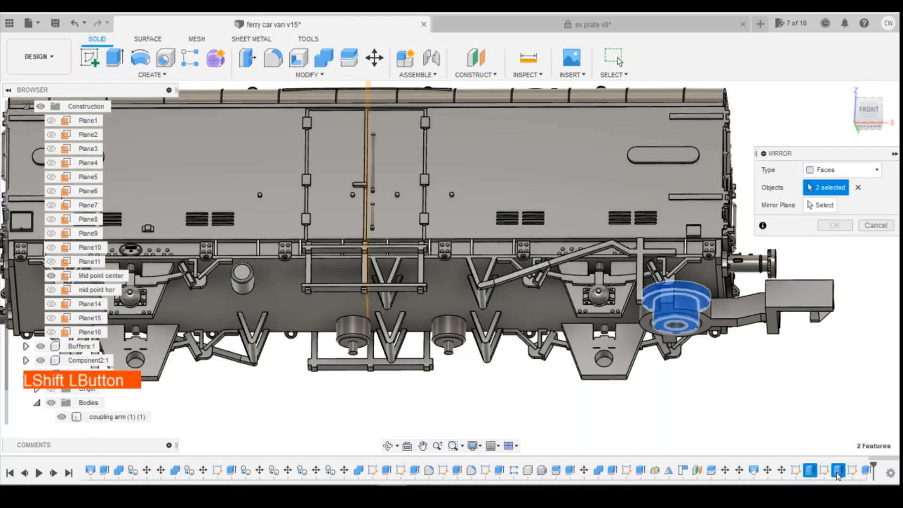
left_click(866, 470, "shift")
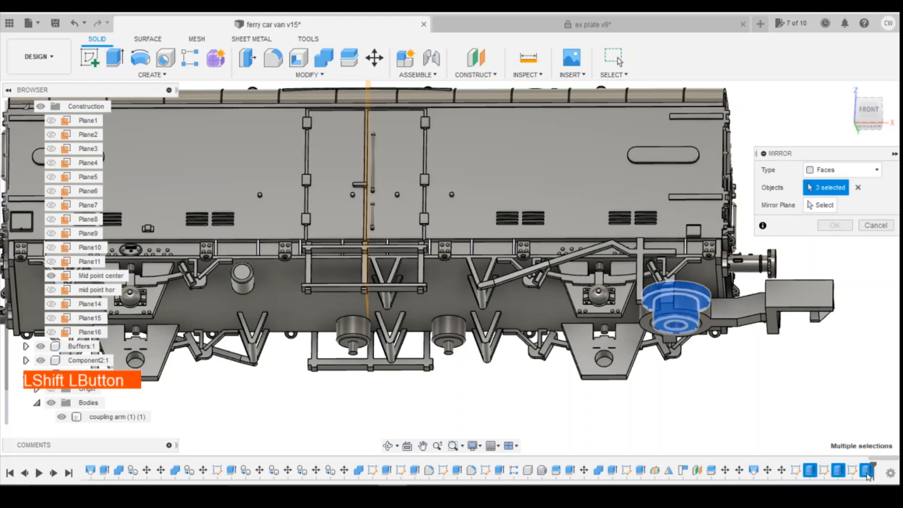
left_click(854, 169)
left_click(837, 184)
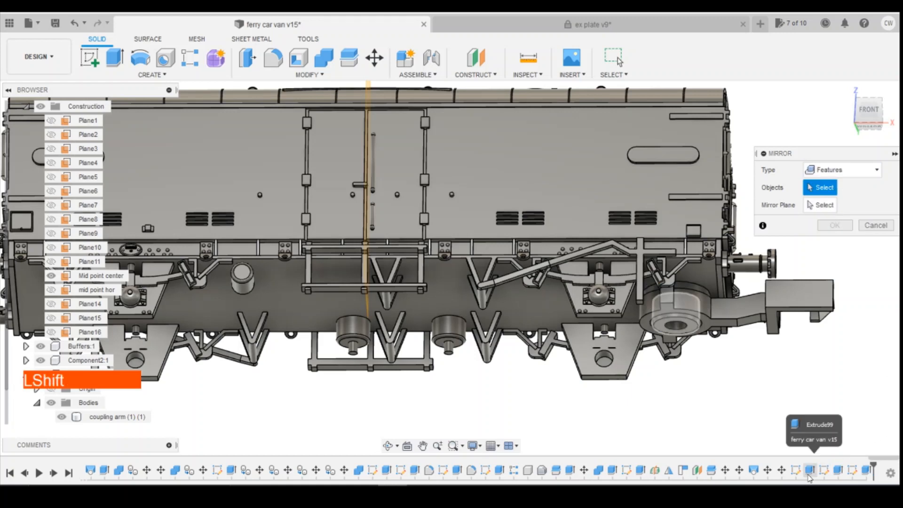
left_click(812, 471, "shift")
left_click(838, 471, "shift")
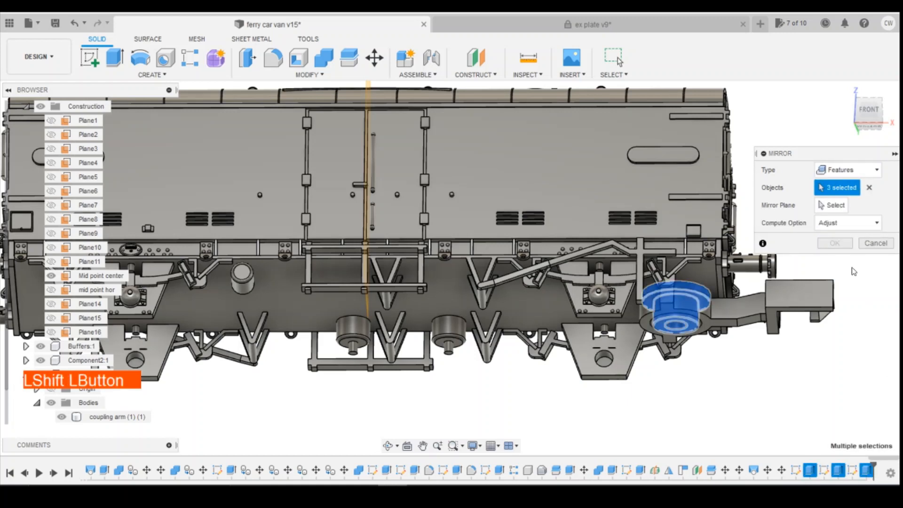
left_click(831, 205)
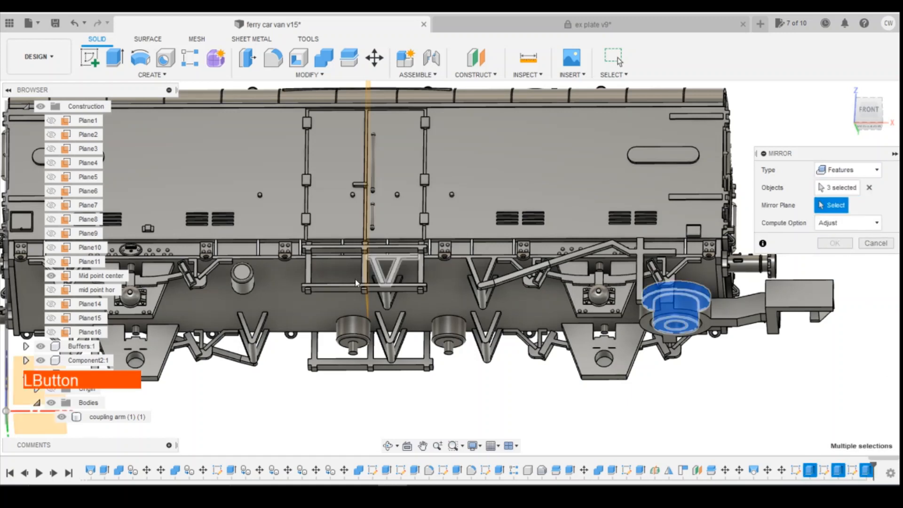
left_click(369, 307)
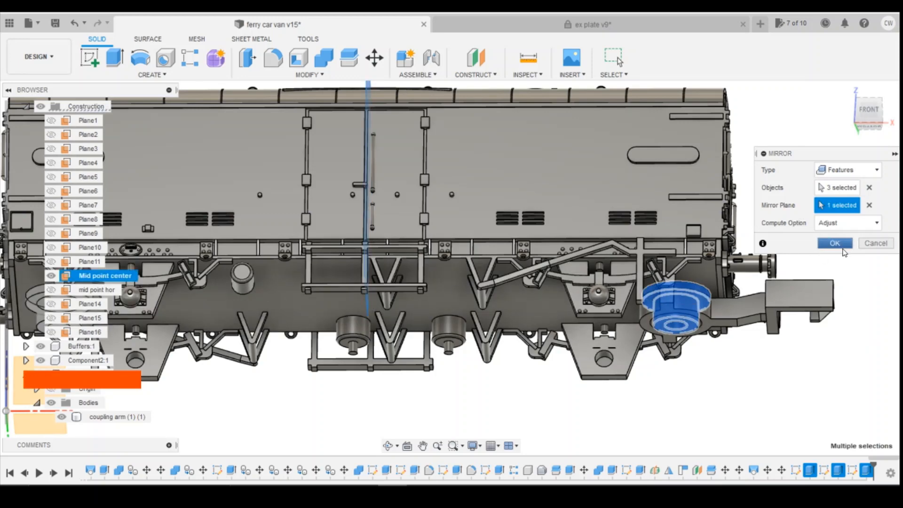
left_click(836, 244)
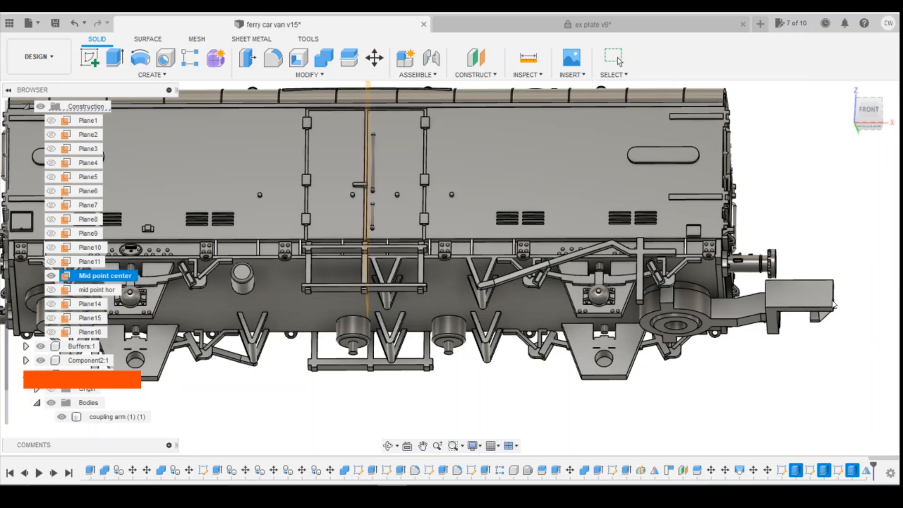
Mirror the coupling arm body across the Mid point center plane as a New Body
scroll(860, 243, "down", 2)
scroll(848, 249, "up", 2)
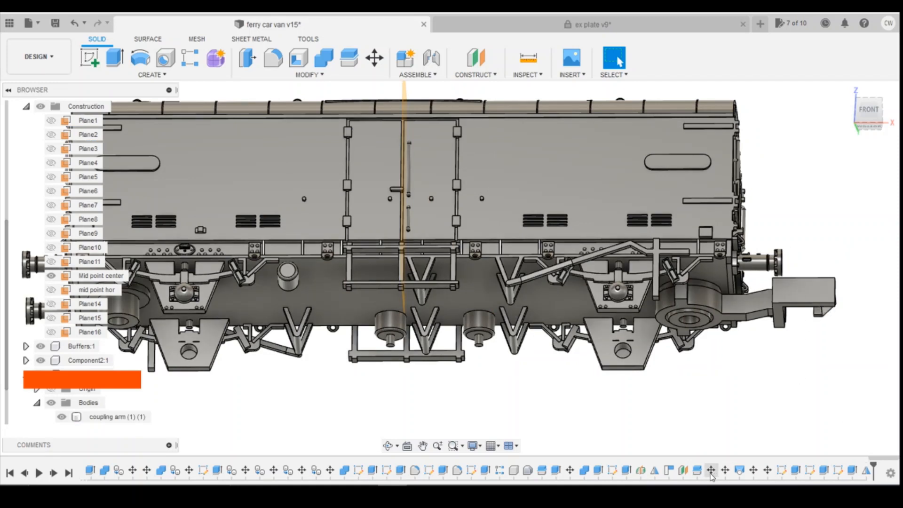
left_click(151, 75)
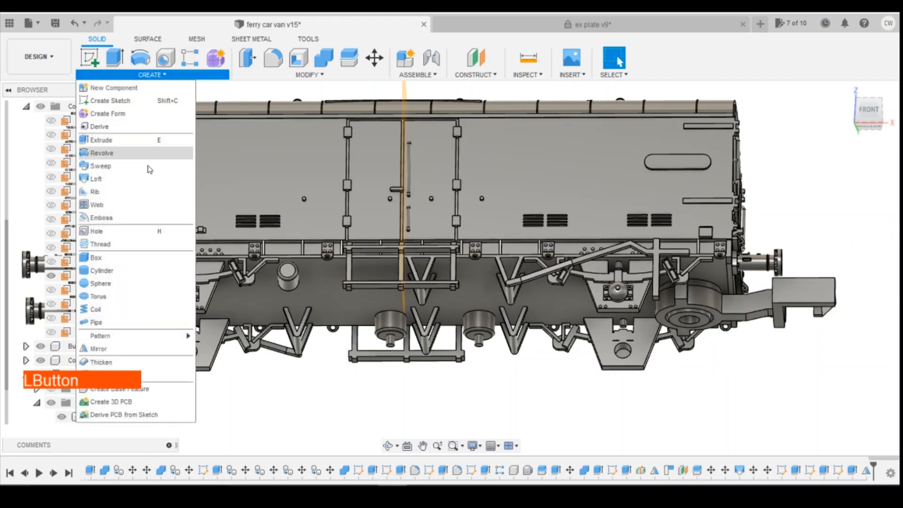
left_click(117, 349)
left_click(842, 169)
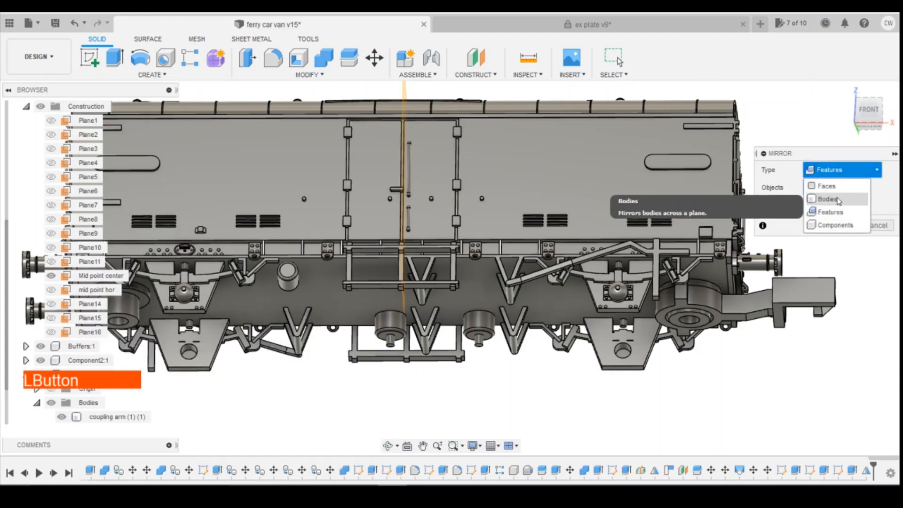
left_click(827, 196)
left_click(812, 293)
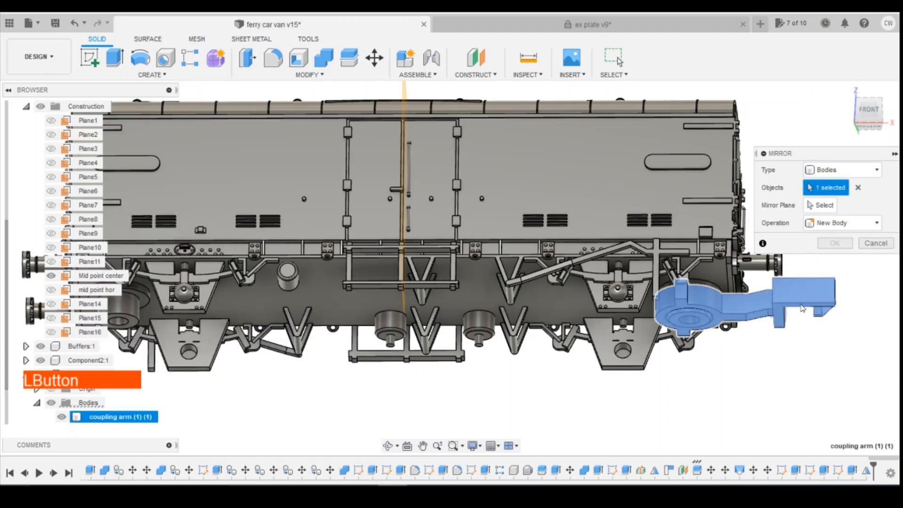
left_click(821, 214)
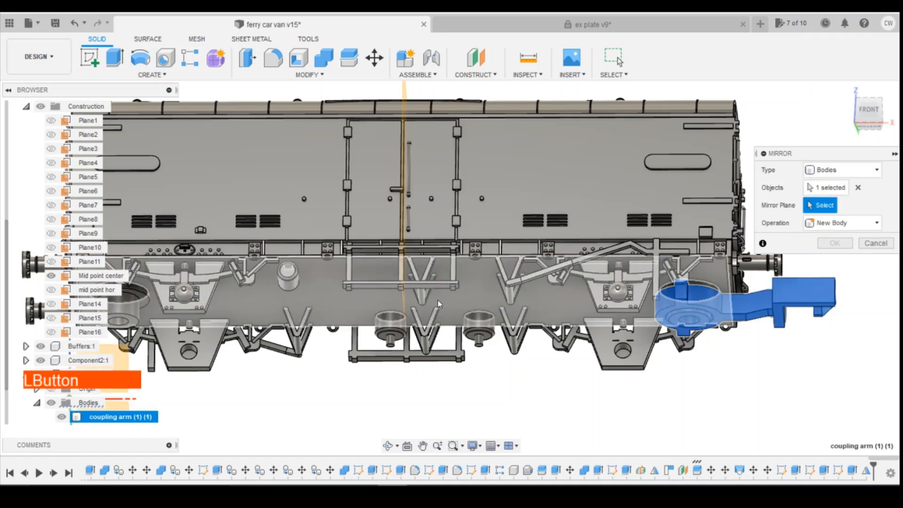
left_click(404, 298)
scroll(554, 331, "down", 3)
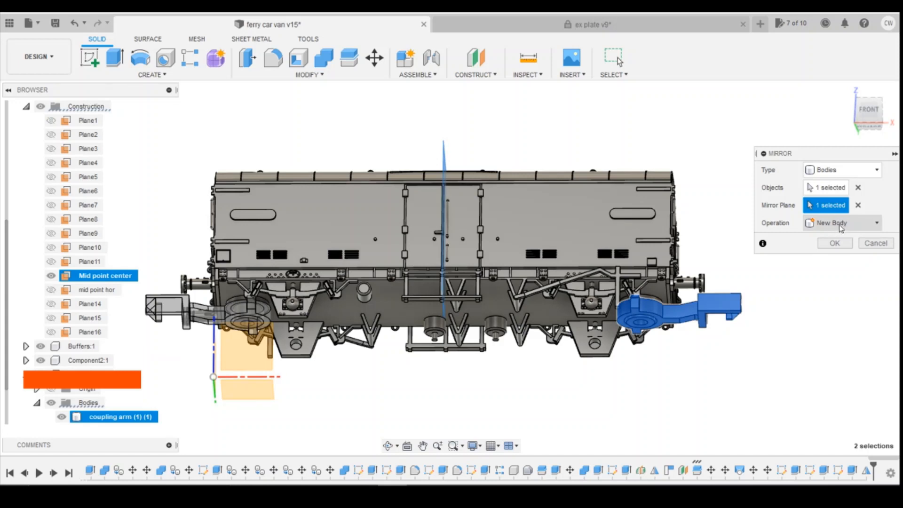
left_click(835, 244)
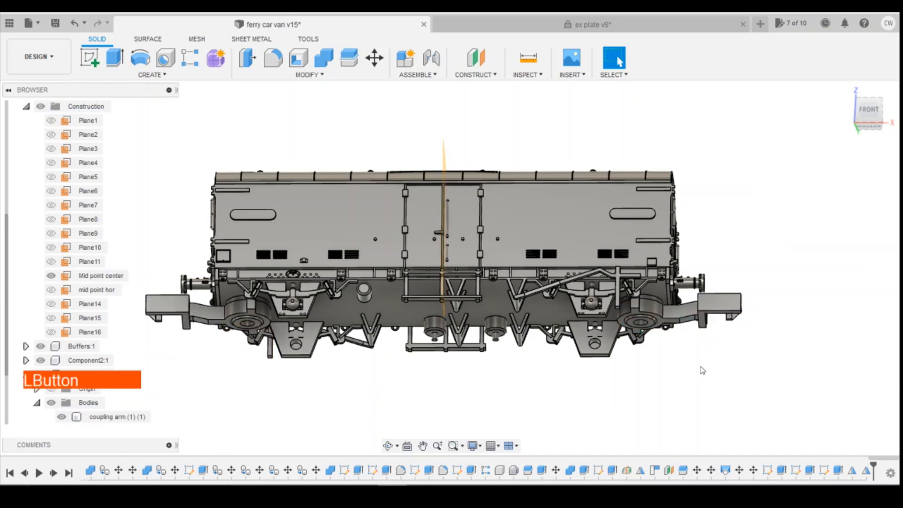
Collapse the Construction list, expand the van's Bodies folder and examine the coupling arms from below
left_click(26, 107)
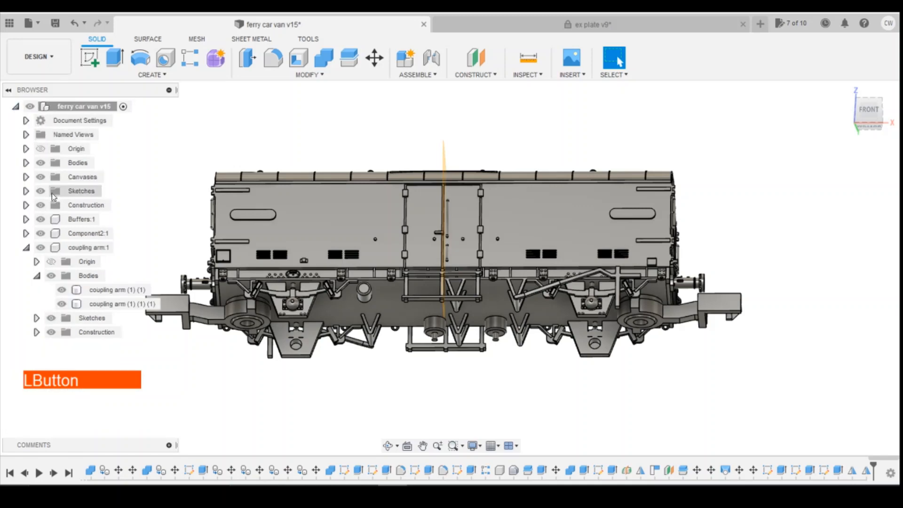
left_click(26, 162)
left_click(79, 178)
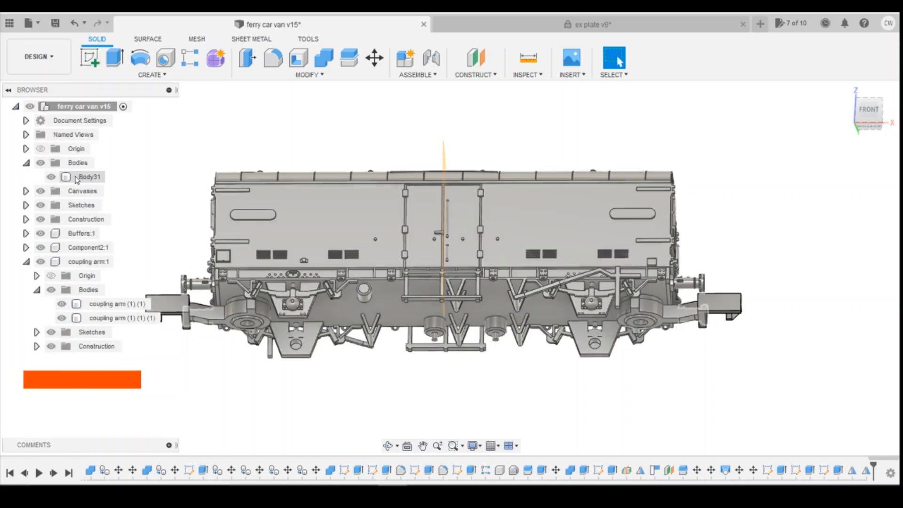
left_click(865, 119)
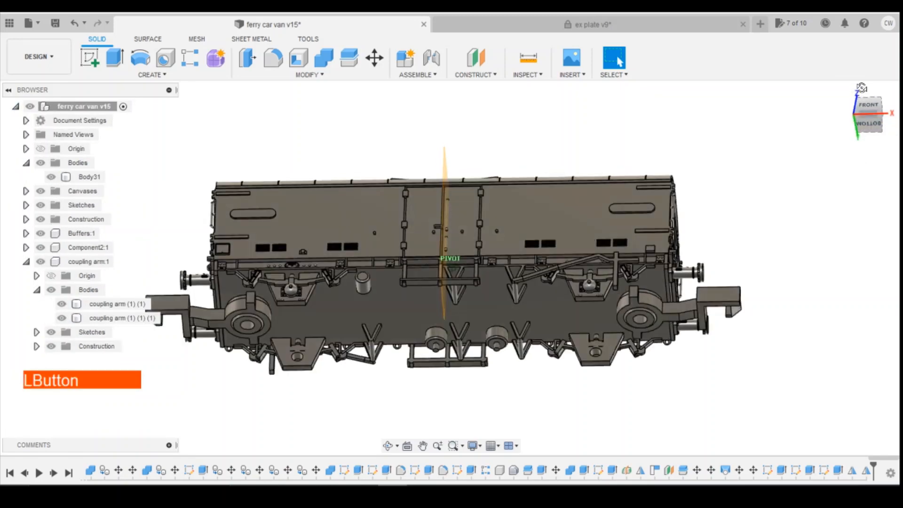
left_click_drag(876, 118, 627, 284)
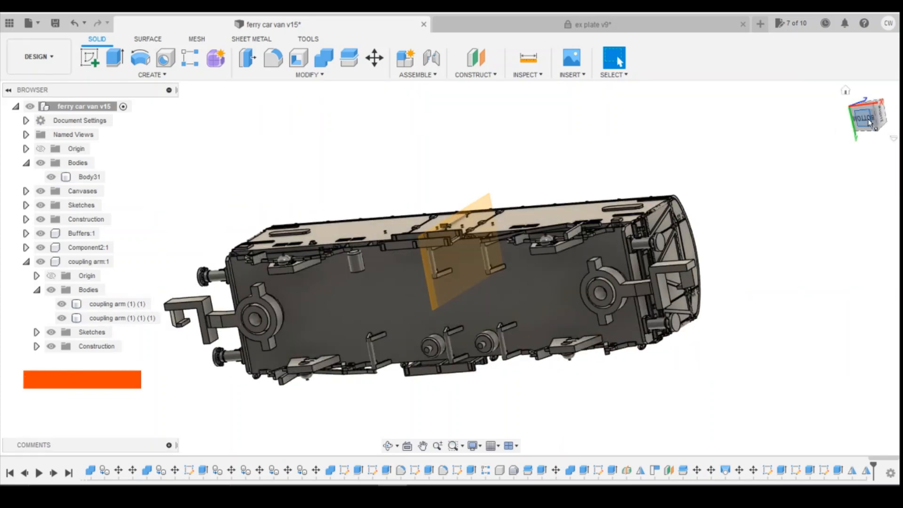
left_click_drag(866, 119, 677, 250)
scroll(657, 267, "up", 3)
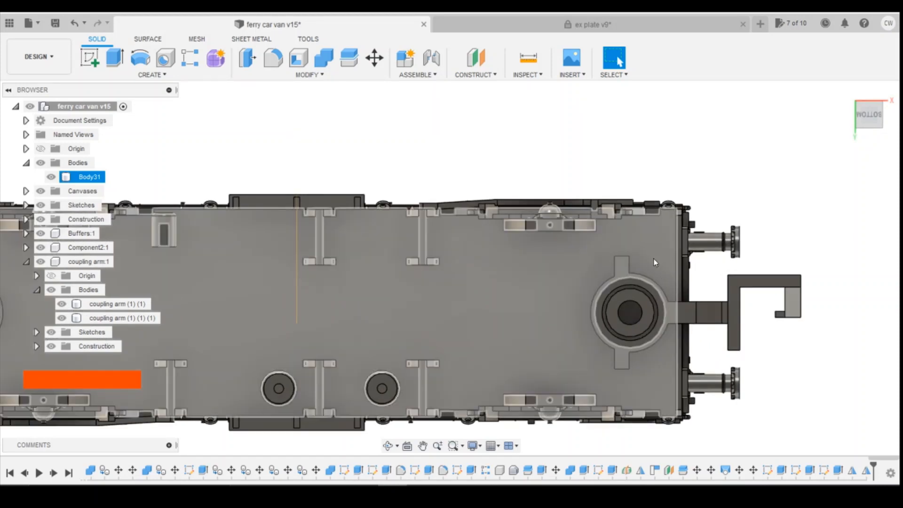
Create a sketch on the van's underside and draw a 1.5 mm diameter circle between the coupling arm ring and the buffer end
left_click(93, 62)
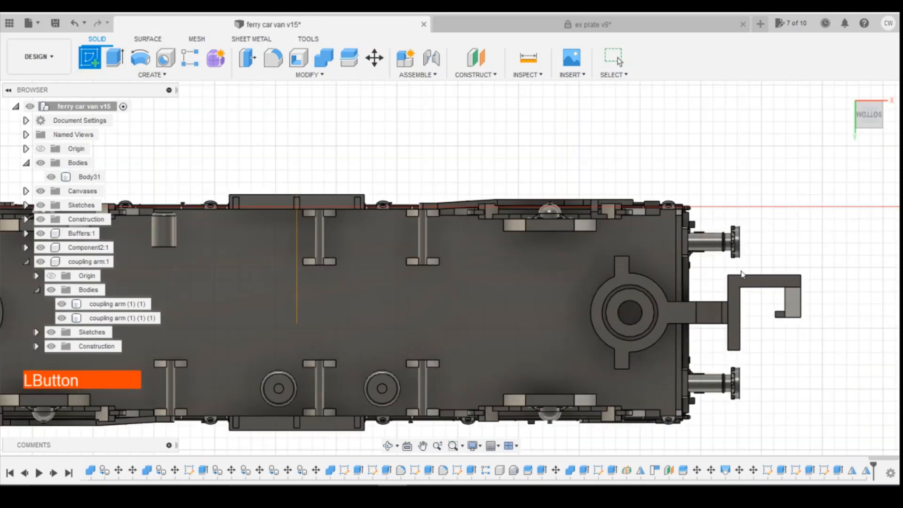
left_click(679, 284)
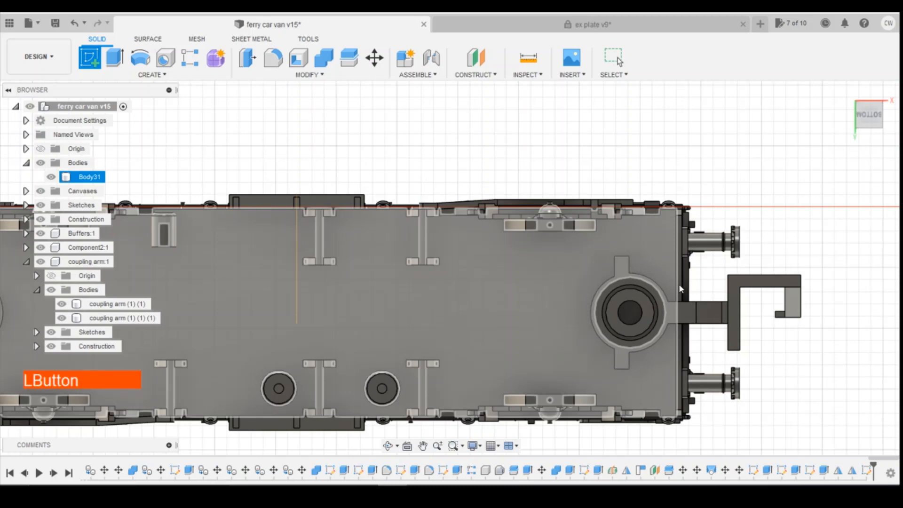
left_click(139, 57)
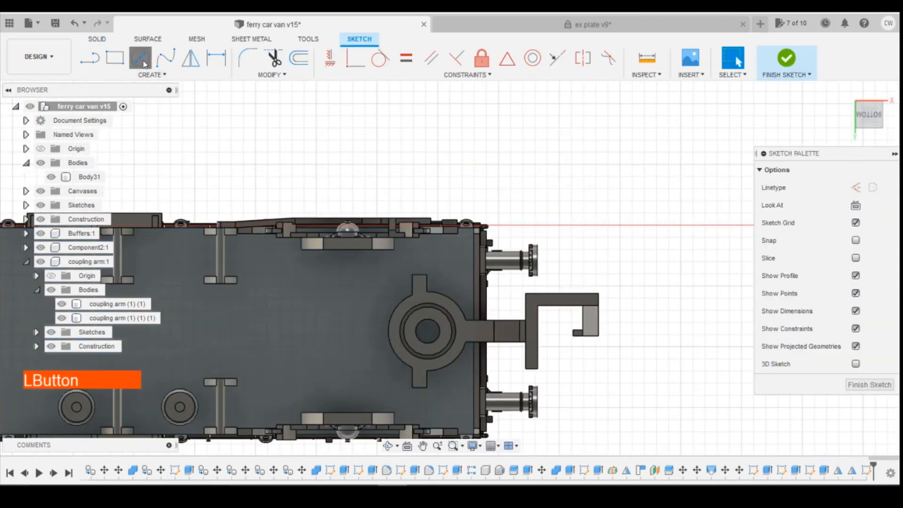
left_click(451, 285)
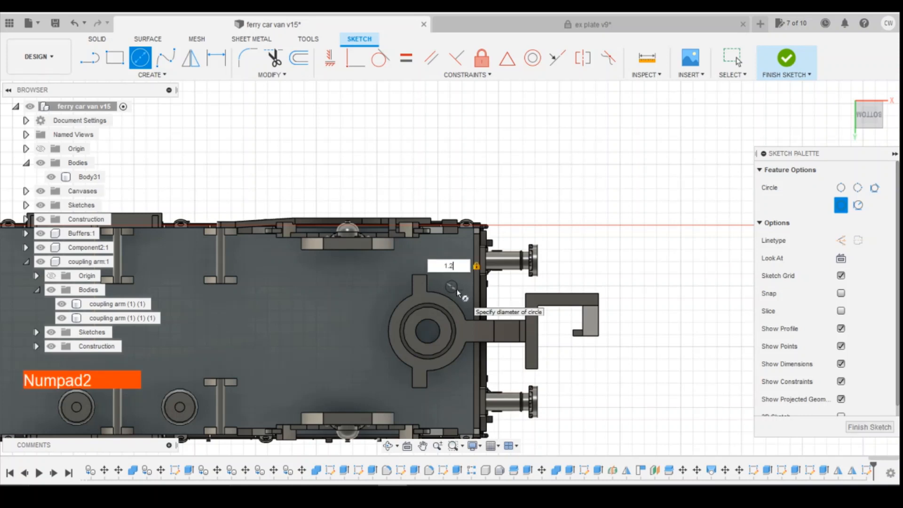
type("1.2")
key("BackSpace")
type("5")
key("Return")
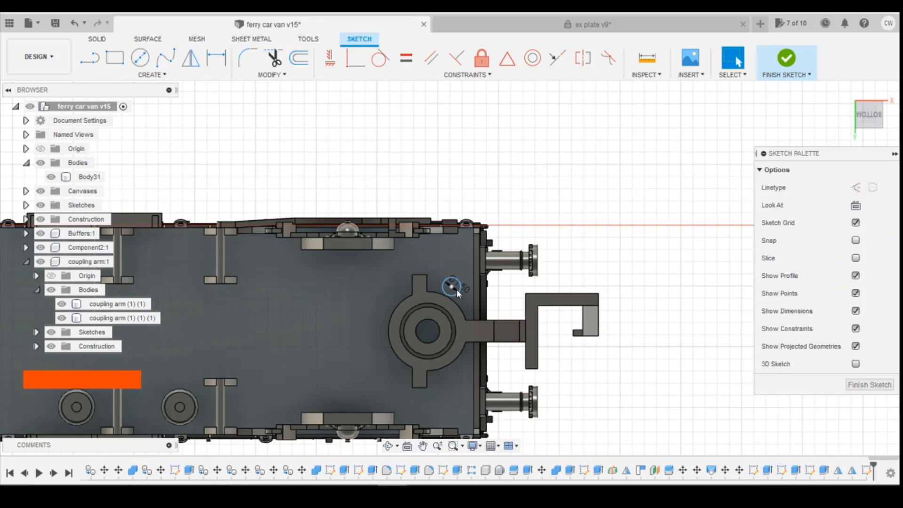
Dimension the circle's centre 4.75 mm from the long side edge of the van's underside
scroll(458, 286, "up", 5)
key("d")
left_click(436, 290)
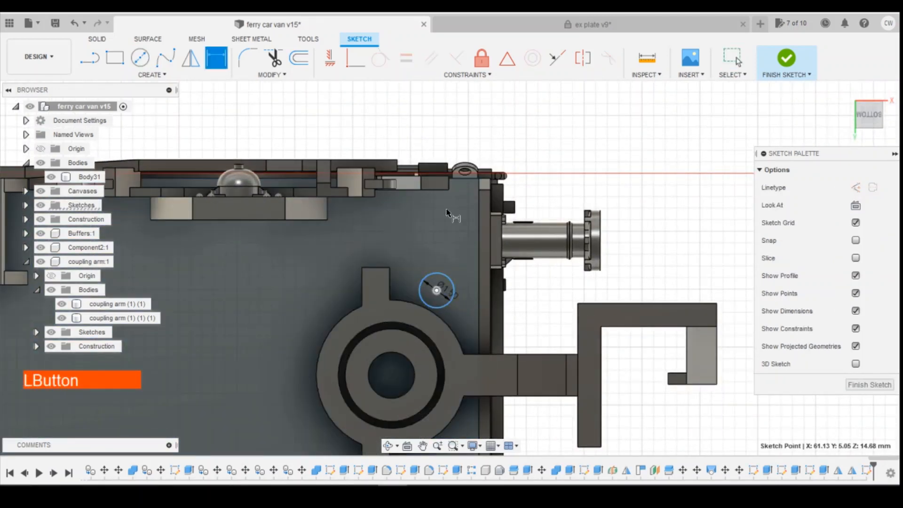
left_click(459, 181)
left_click(683, 219)
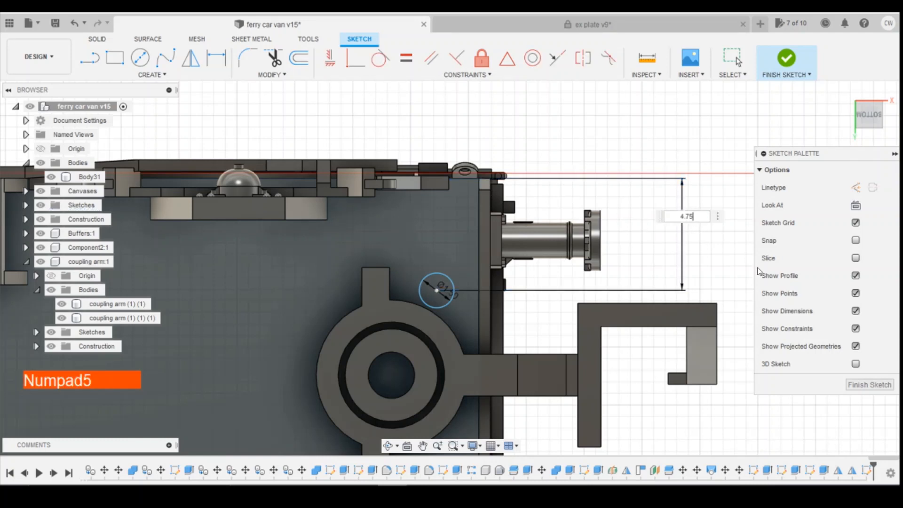
key("KP_Enter")
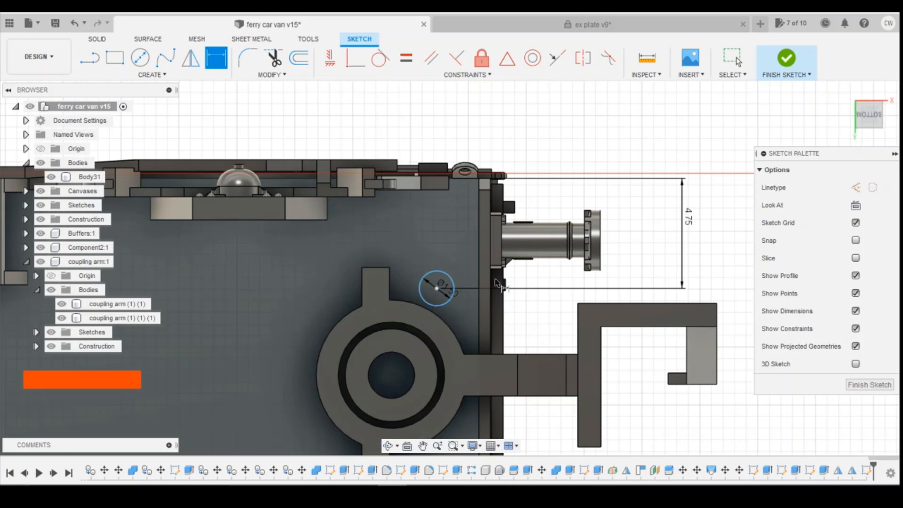
Dimension the circle's centre 1.85 mm from the end edge of the van's underside
left_click(438, 288)
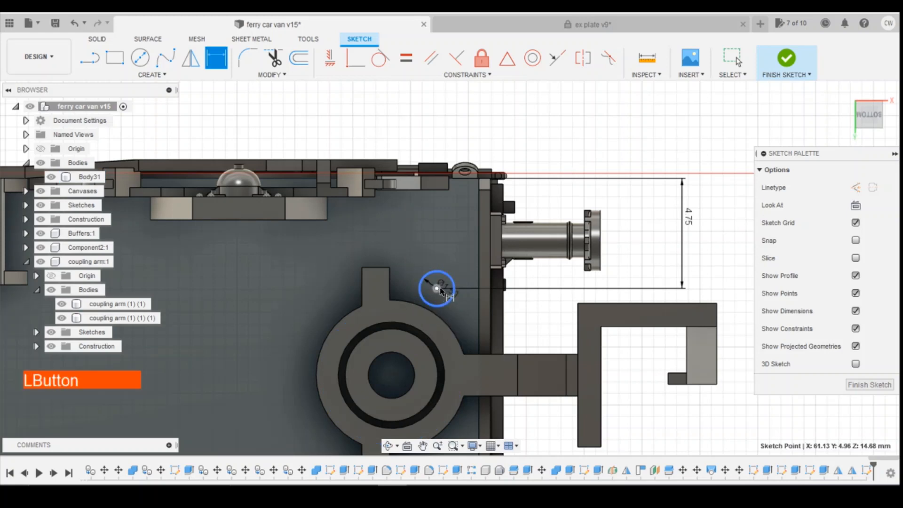
left_click(479, 294)
left_click(458, 125)
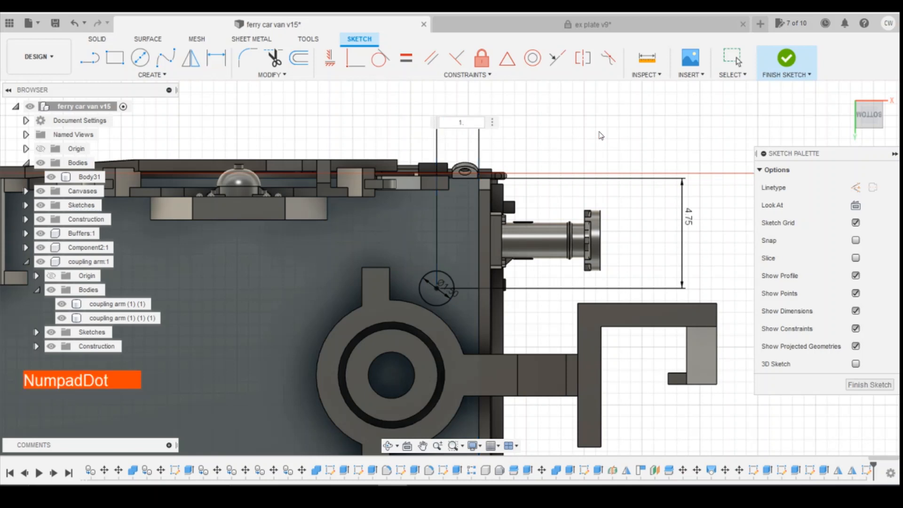
type("1.85")
key("Return")
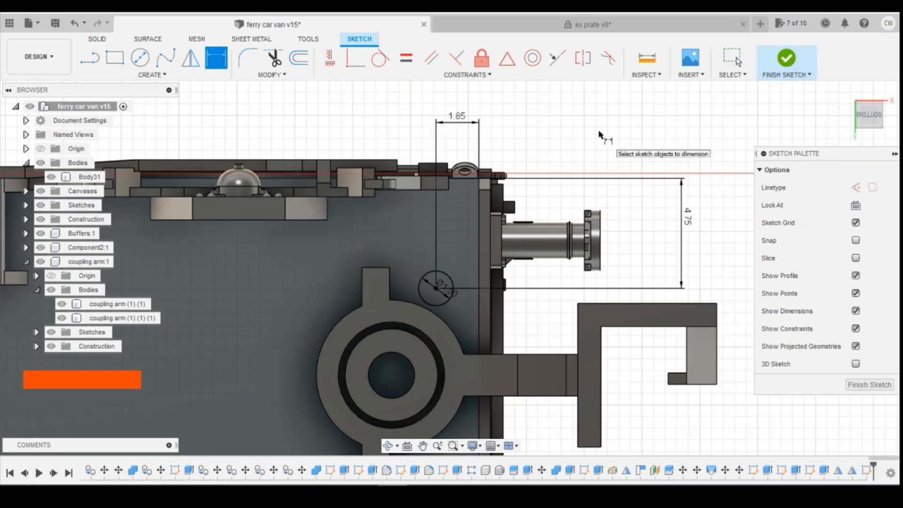
scroll(513, 181, "down", 3)
key("Escape")
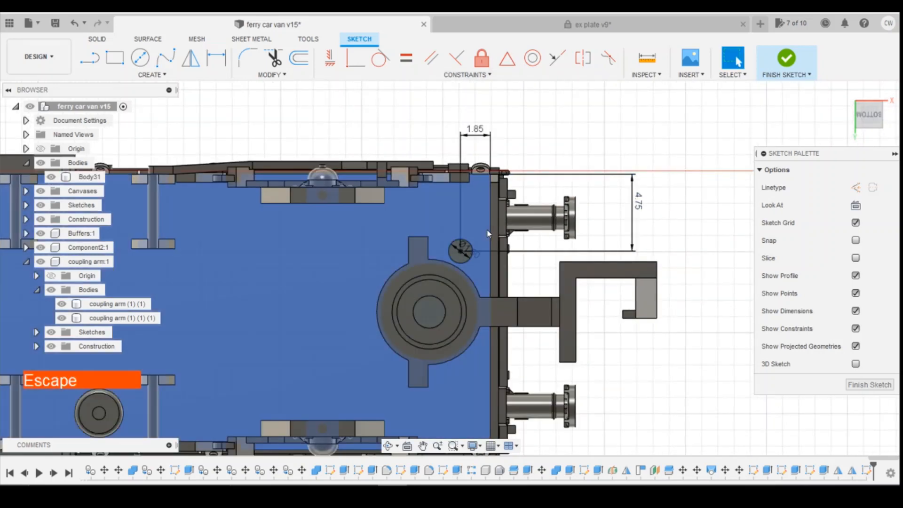
scroll(487, 236, "up", 5)
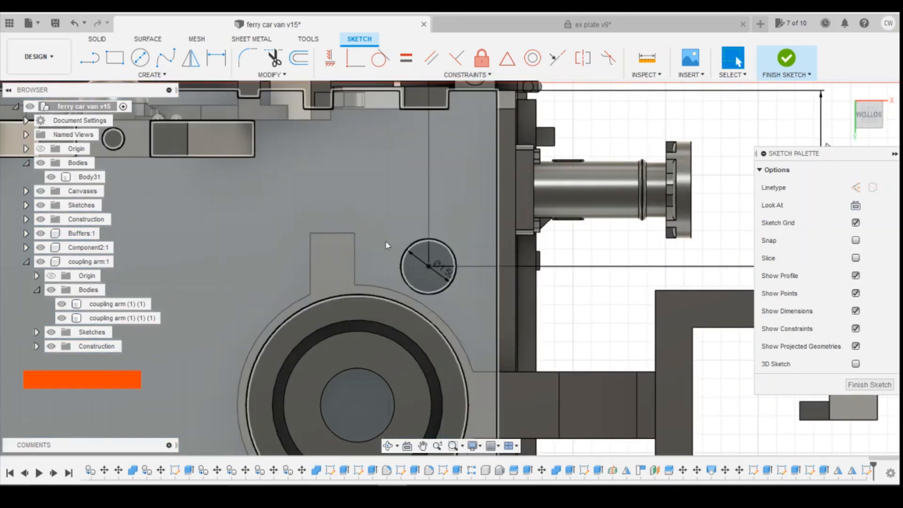
Extrude the 1.5 mm circle on the van's underside 2 mm downward and join it to the van body
scroll(427, 242, "up", 3)
right_click(445, 249)
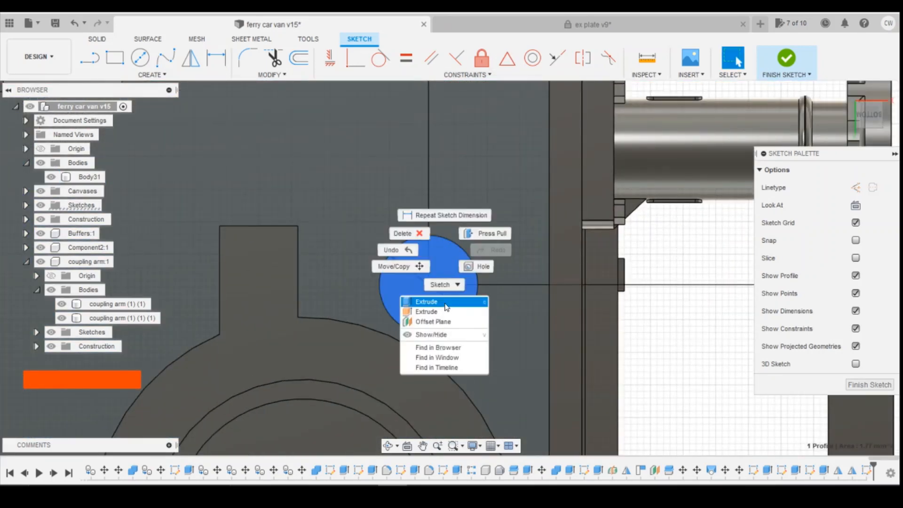
left_click(445, 304)
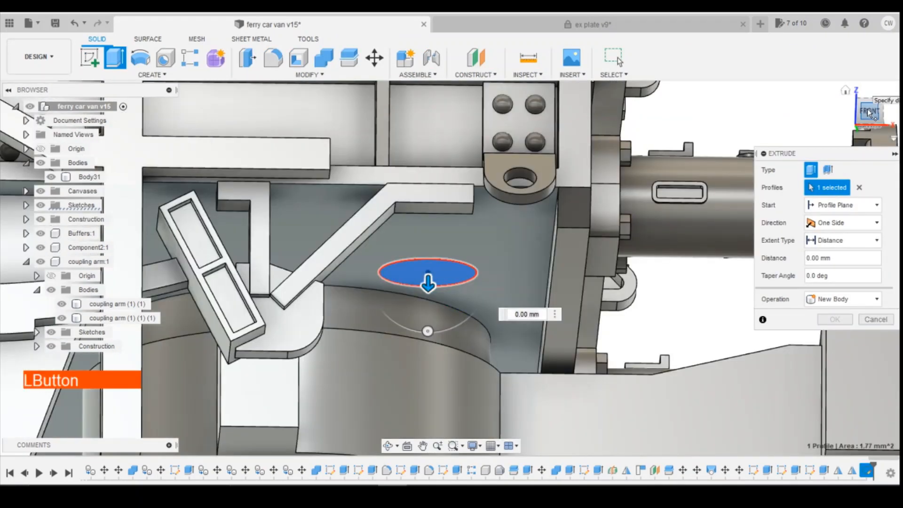
left_click(869, 112)
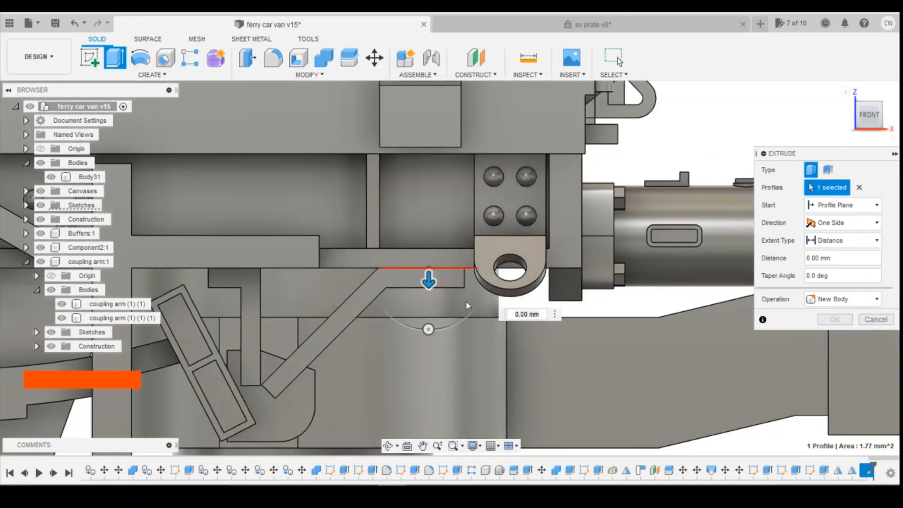
left_click_drag(428, 281, 431, 414)
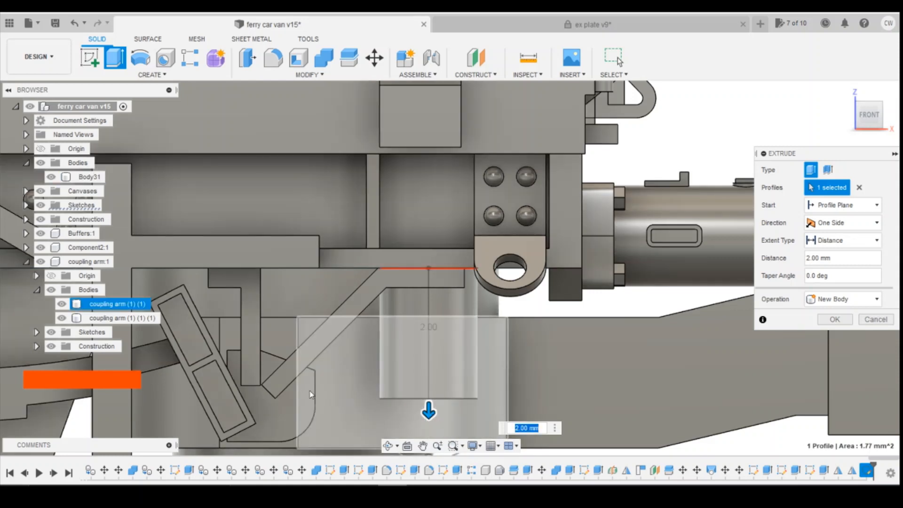
left_click(831, 299)
left_click(829, 316)
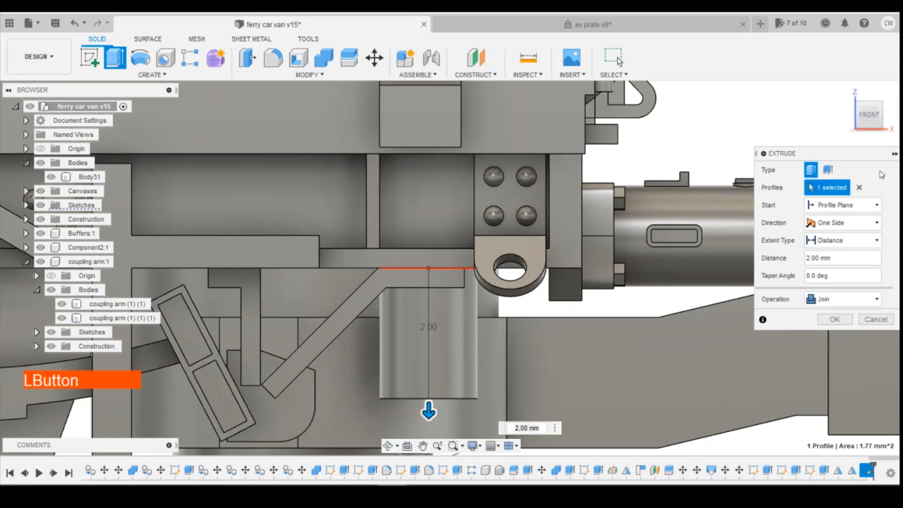
left_click(835, 320)
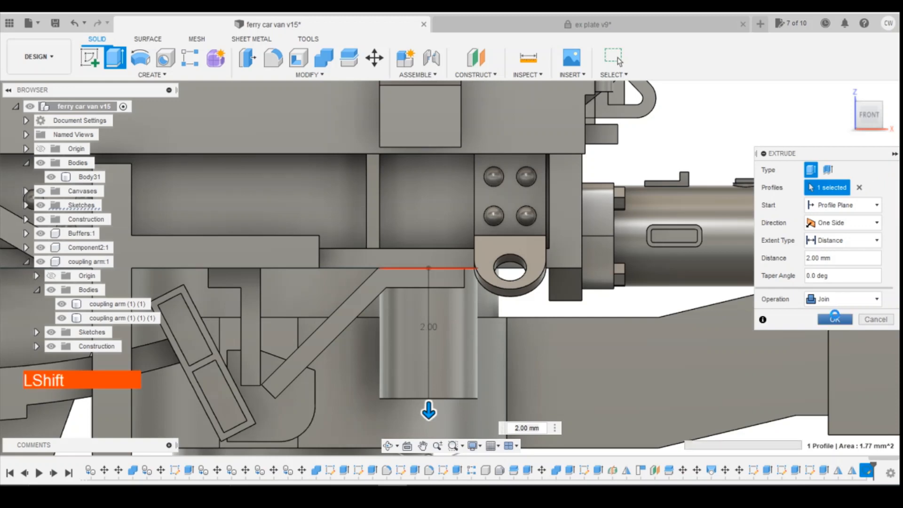
Reopen the peg's sketch on the underside and set the circle centre's distance from the end edge to 2 mm
key("shift+z")
left_click(640, 207)
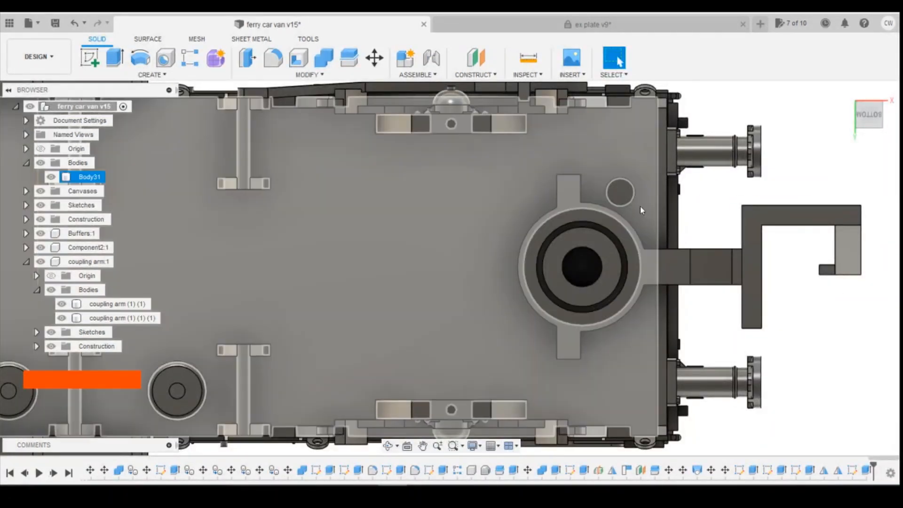
right_click(853, 469)
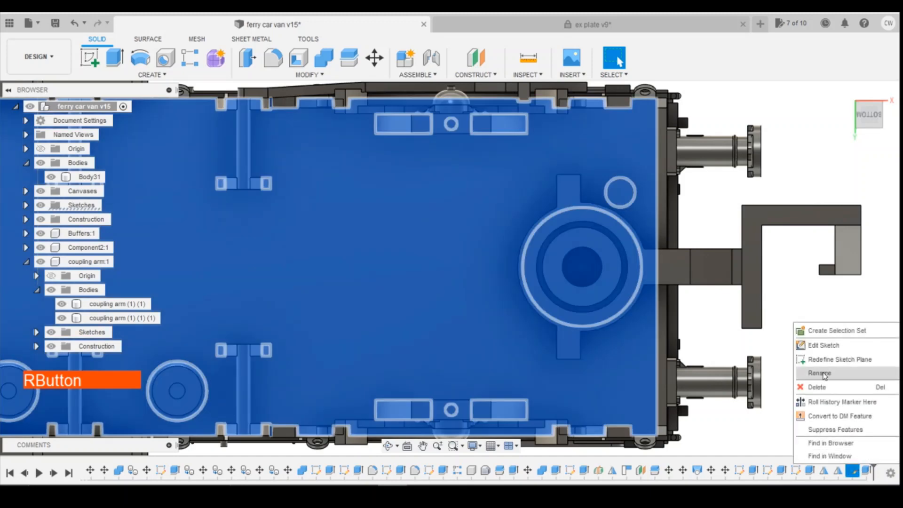
left_click(842, 345)
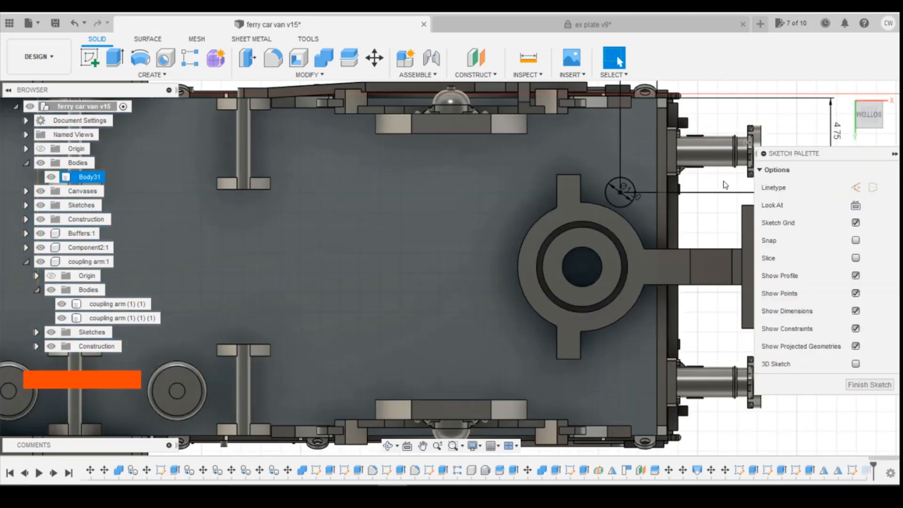
scroll(623, 182, "up", 3)
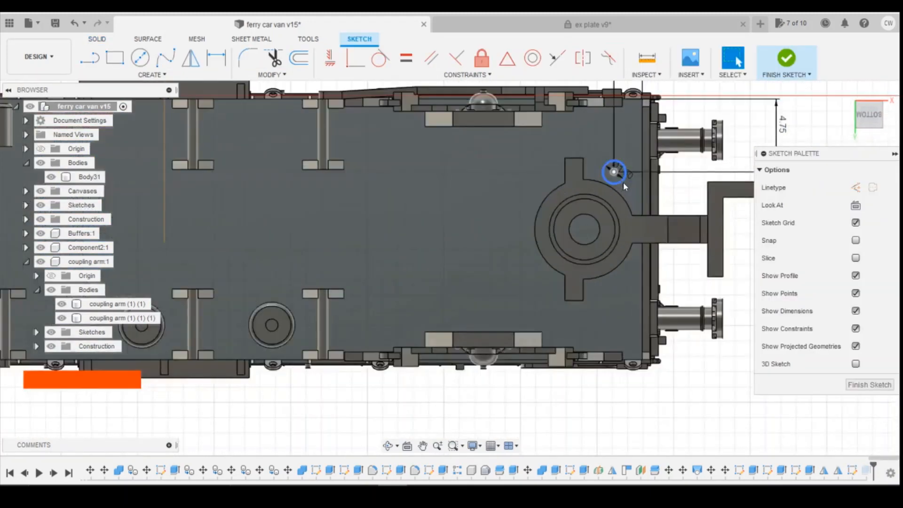
scroll(642, 247, "down", 2)
left_click(636, 134)
double_click(636, 135)
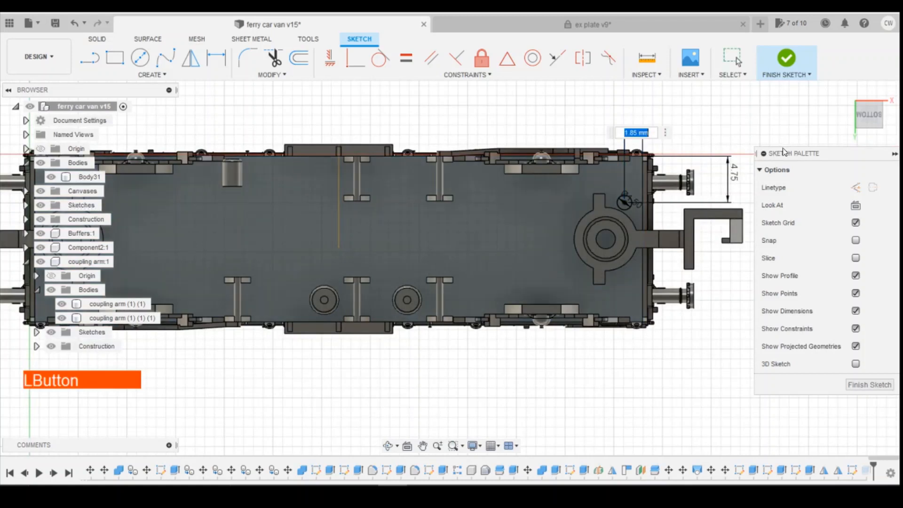
type("2")
key("Return")
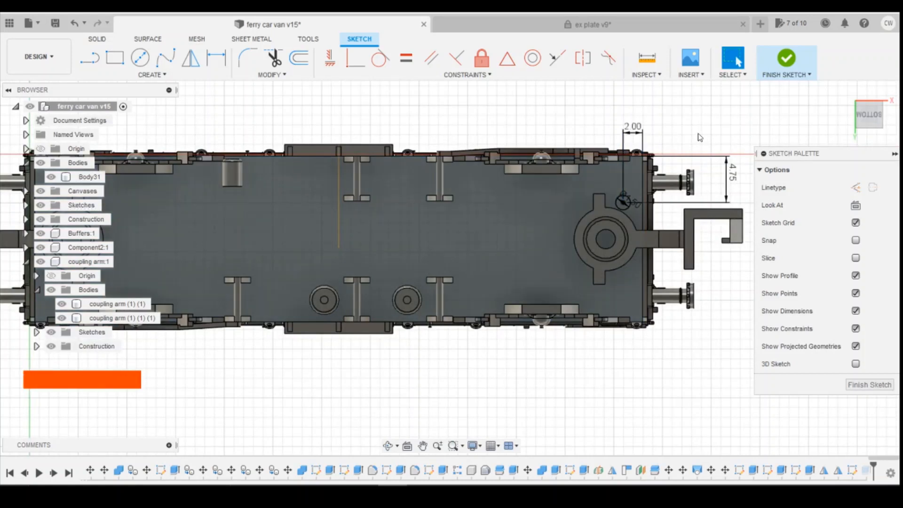
Set the circle centre's distance from the end edge of the underside to 2.2 mm
double_click(635, 126)
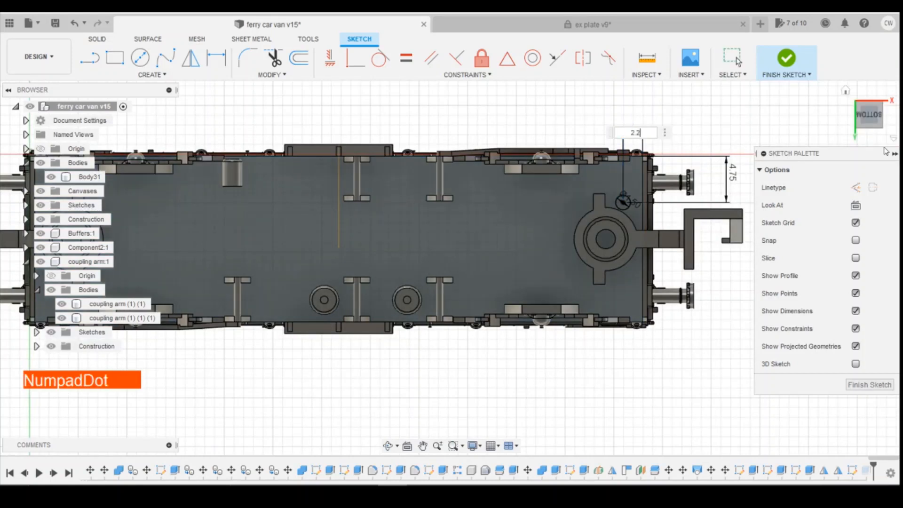
type("2.2")
key("Return")
Try 7.6 mm as the circle centre's distance from the long side edge of the underside
left_click(736, 173)
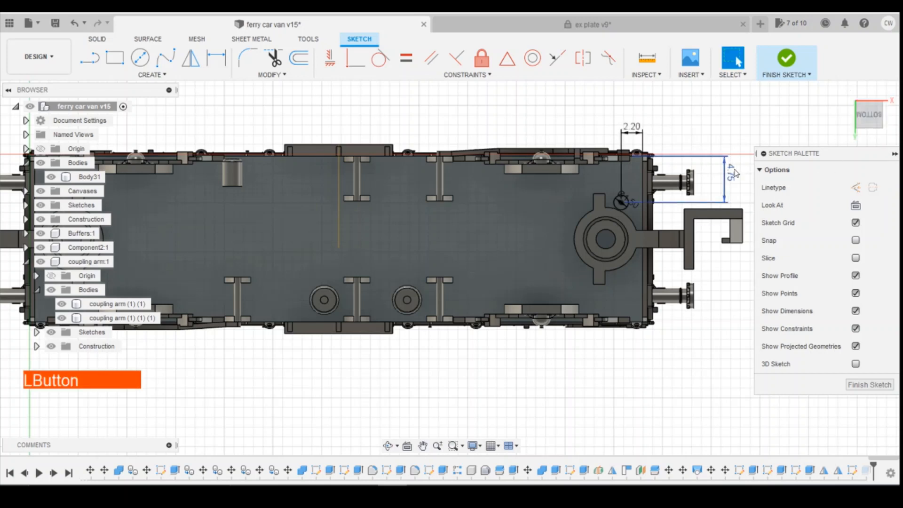
double_click(734, 173)
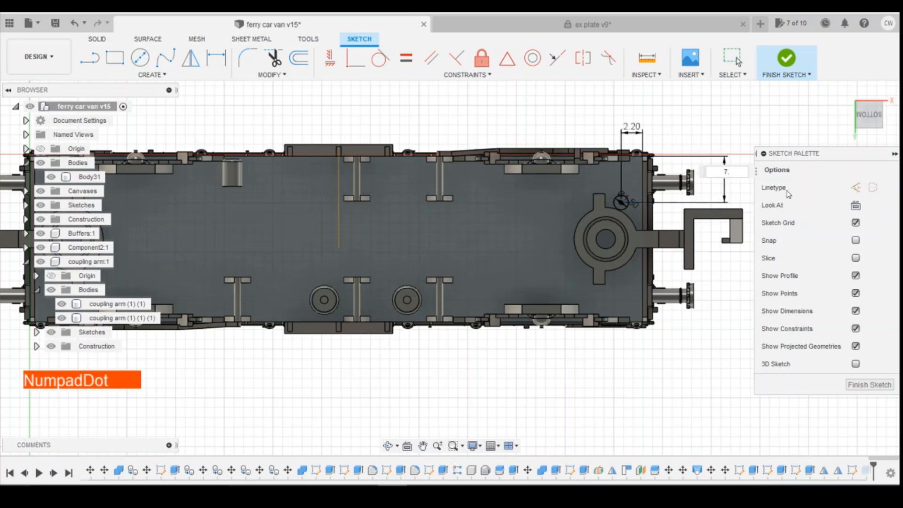
key("Return")
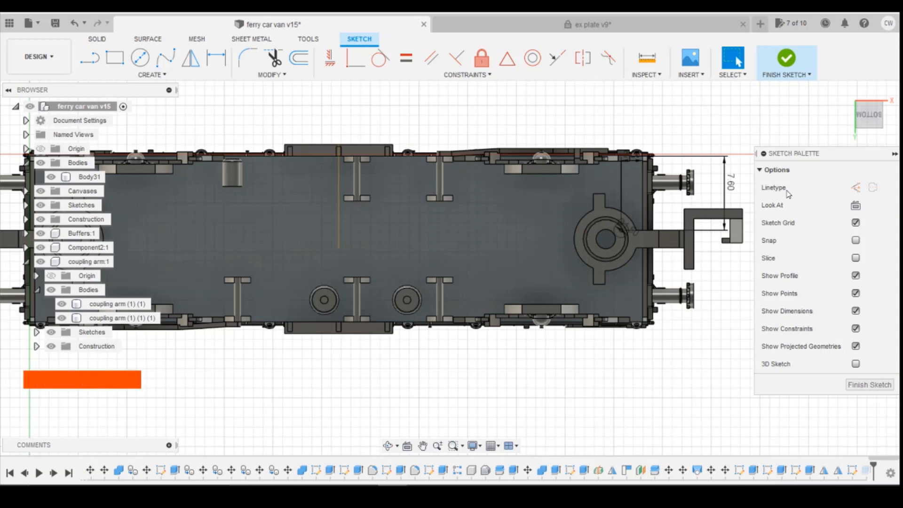
Set the circle centre's distance from the long side edge to 4.6 mm and finish the sketch
double_click(735, 185)
type("4.6")
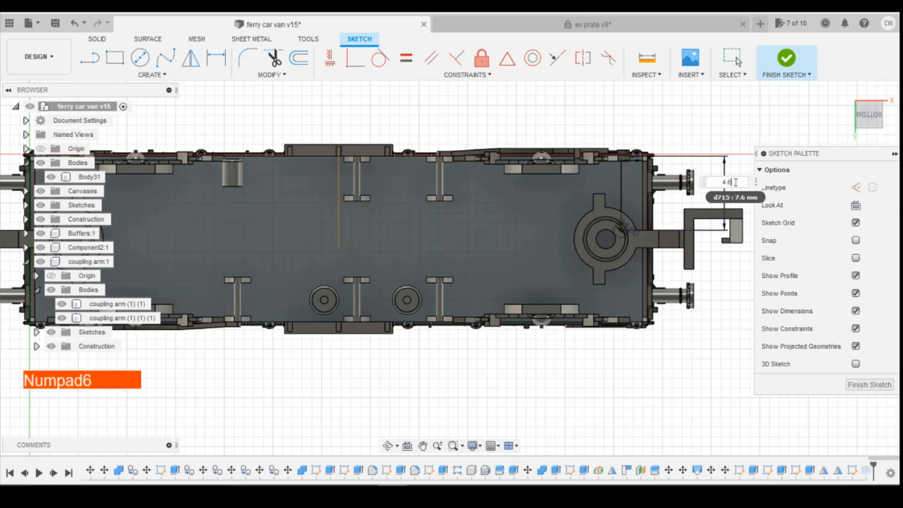
key("Return")
scroll(622, 196, "up", 5)
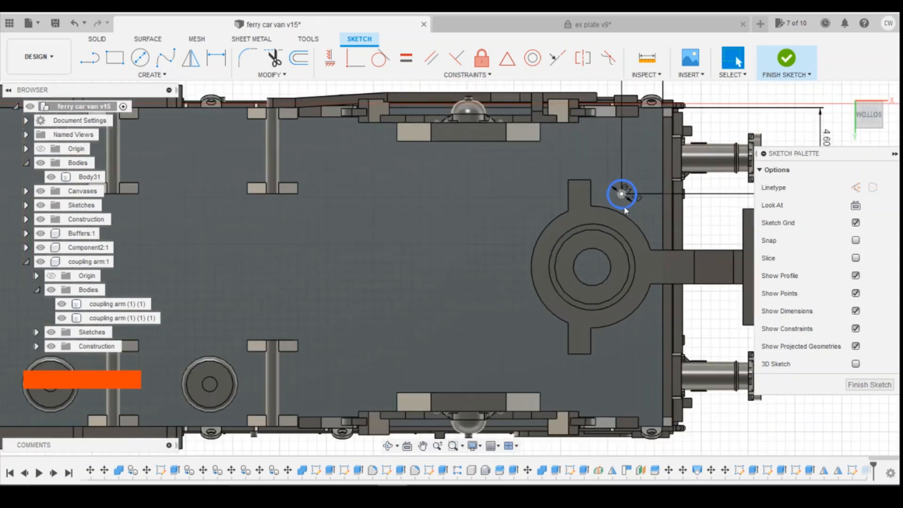
left_click(786, 58)
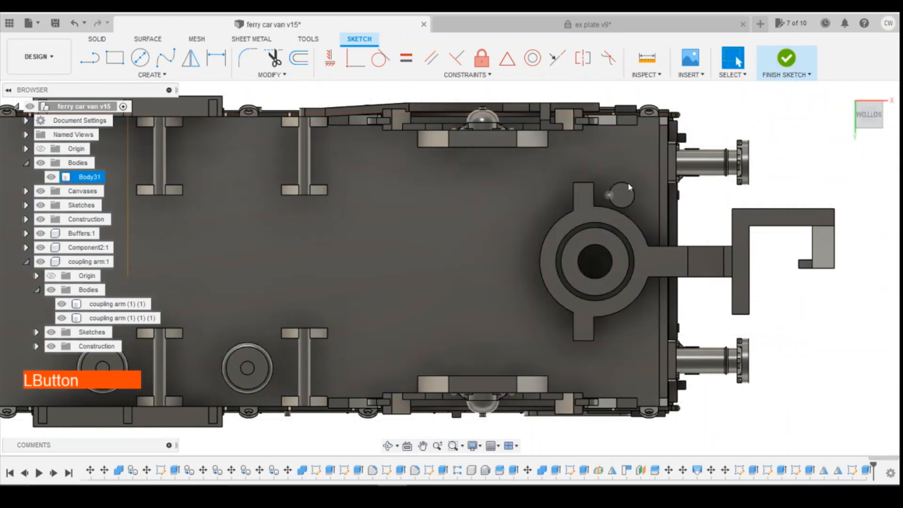
Mirror the peg's extrude feature across the mid point hor plane to the other side of the coupling arm
left_click(150, 74)
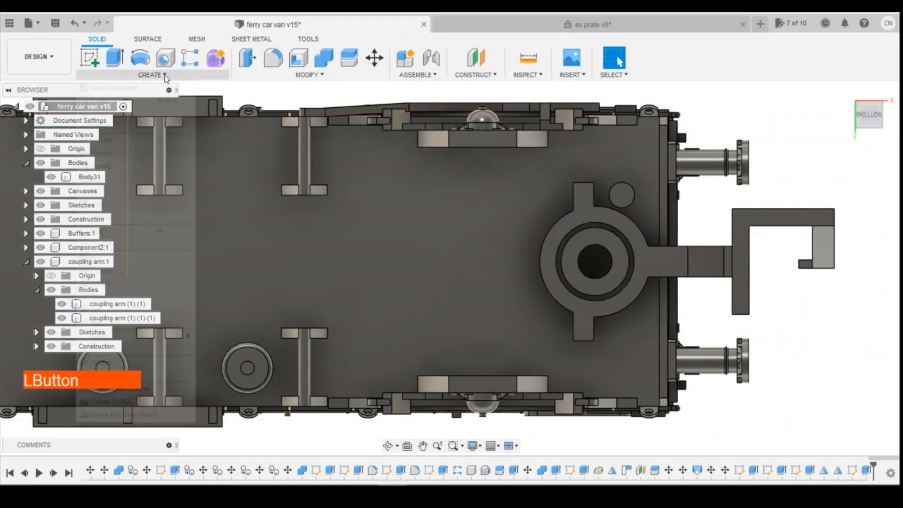
left_click(120, 348)
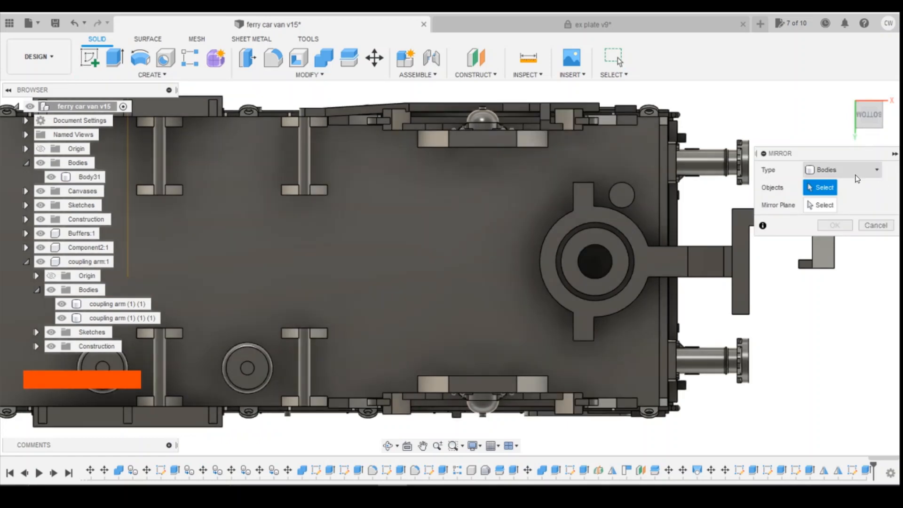
left_click(856, 175)
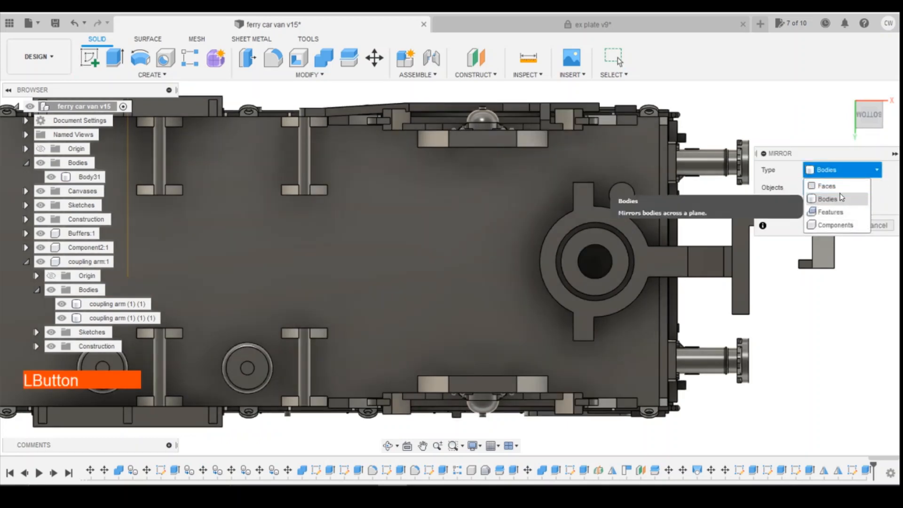
left_click(840, 212)
left_click(866, 471)
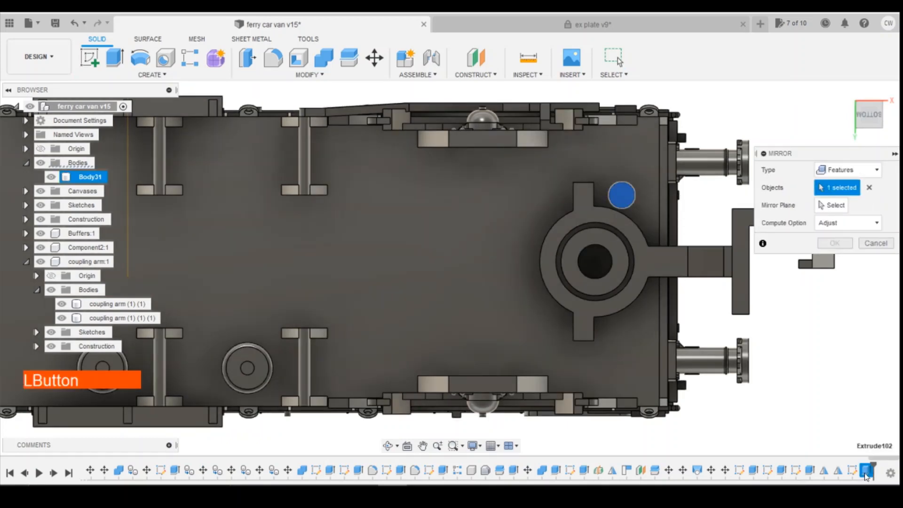
left_click(841, 207)
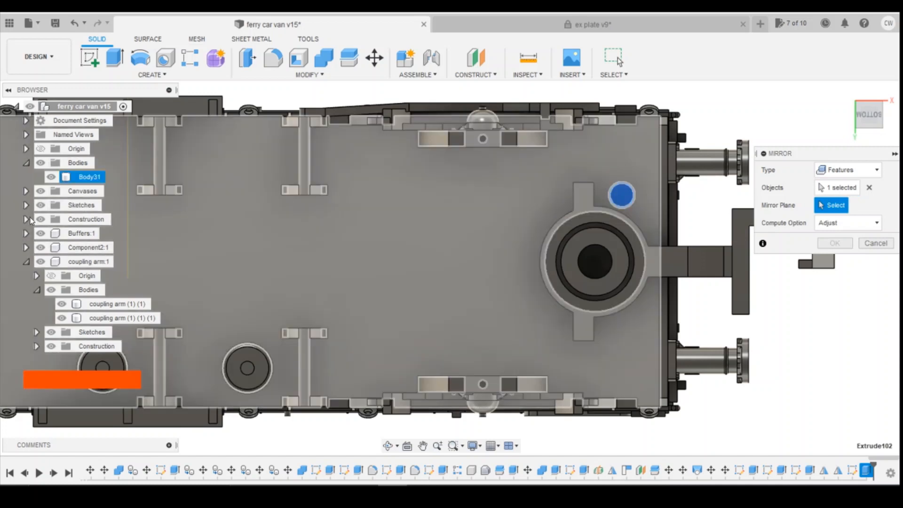
left_click(25, 219)
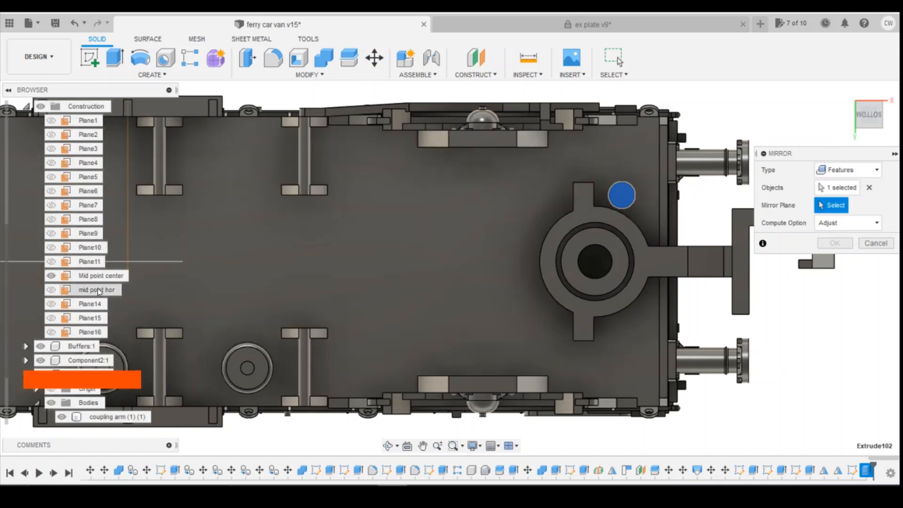
left_click(100, 291)
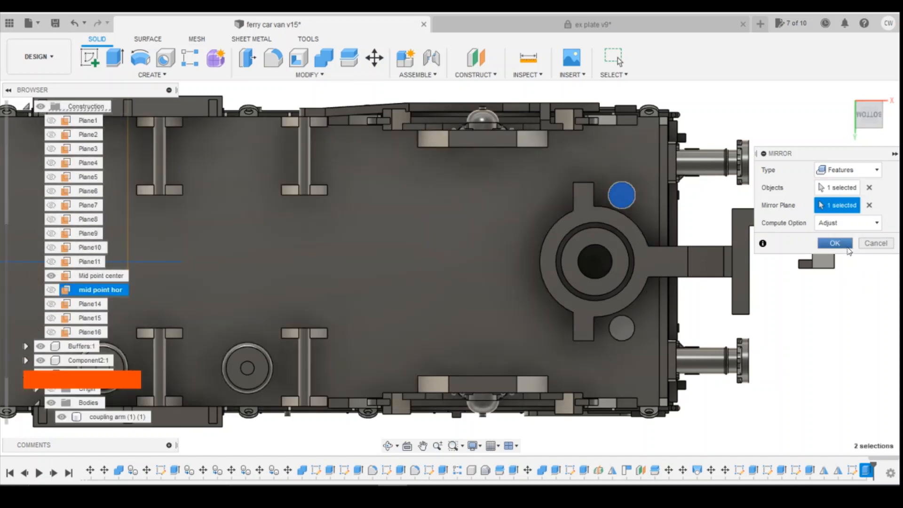
left_click(842, 245)
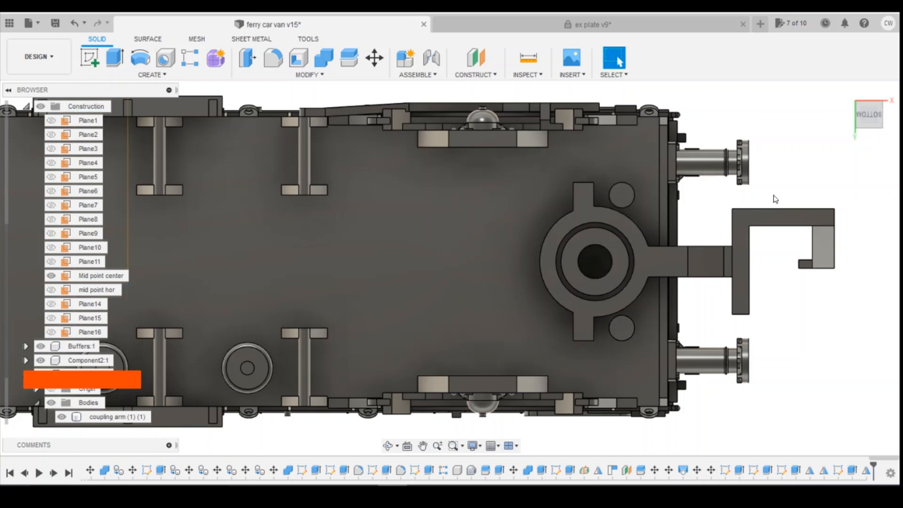
Mirror the peg extrusion and its mirror feature across the Mid point center plane to the van's opposite end
left_click(151, 75)
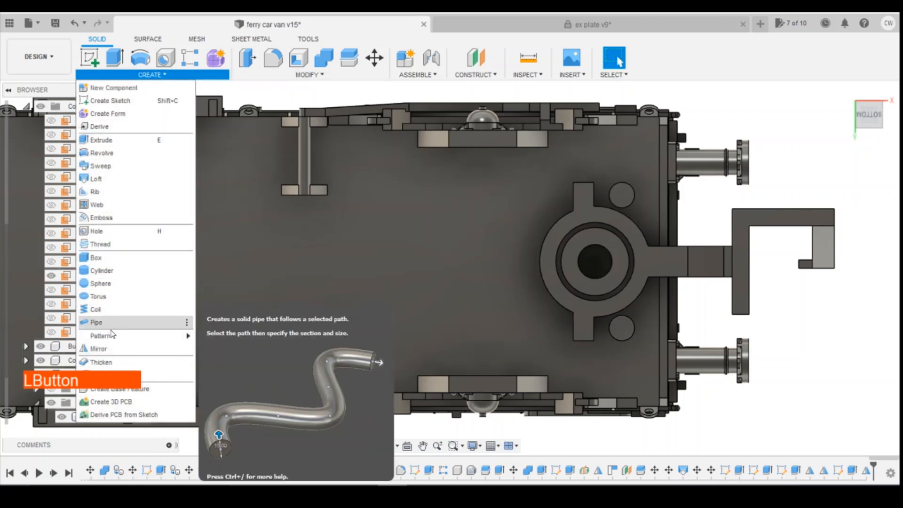
left_click(111, 350)
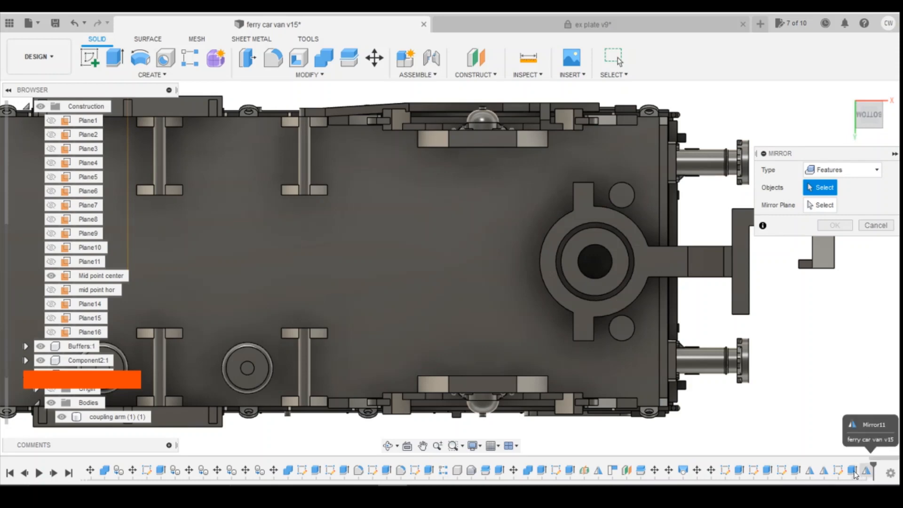
left_click(852, 470, "shift")
left_click(865, 471, "shift")
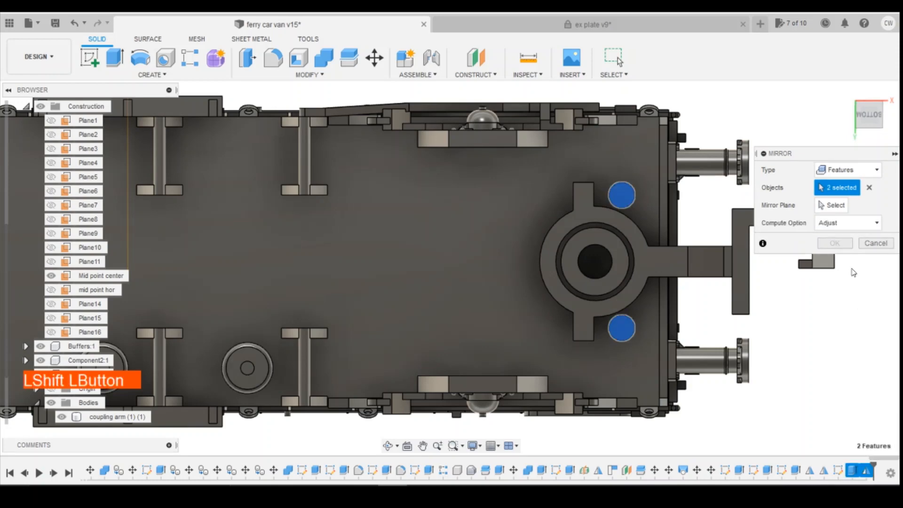
left_click(832, 206)
left_click(93, 278)
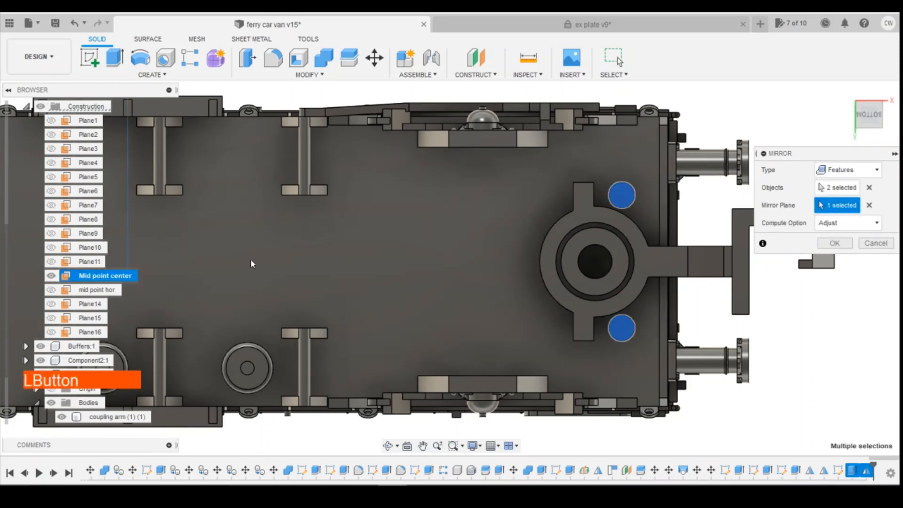
scroll(212, 266, "down", 5)
scroll(388, 254, "up", 5)
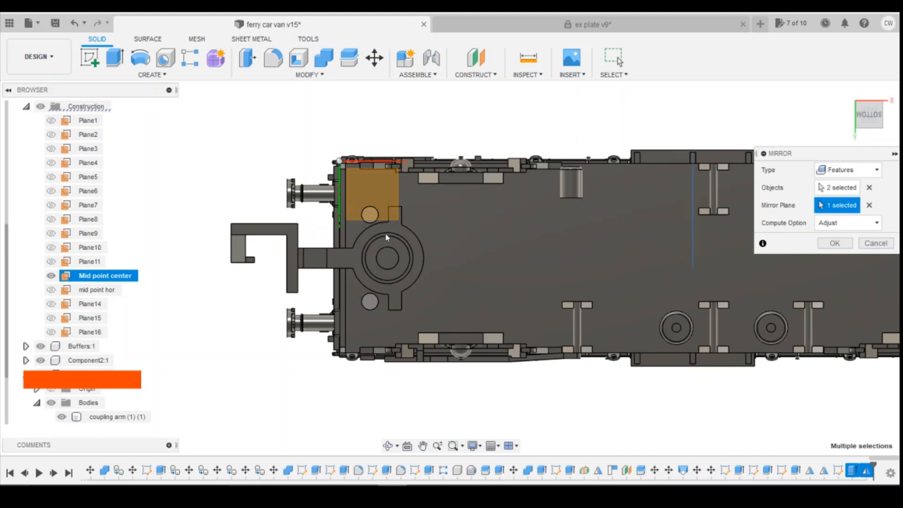
scroll(329, 245, "down", 2)
left_click(829, 247)
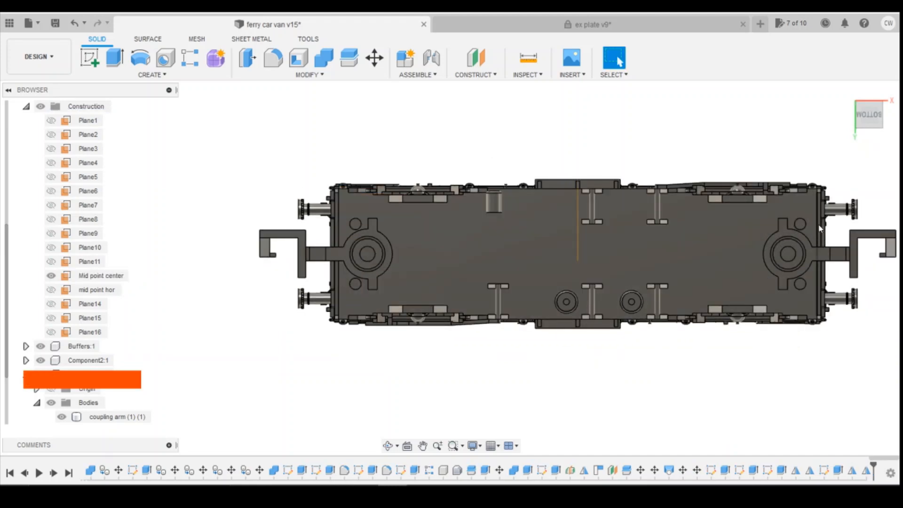
Examine the pegs around both coupling arms from below and view the van from the front
scroll(801, 224, "up", 3)
left_click(800, 244)
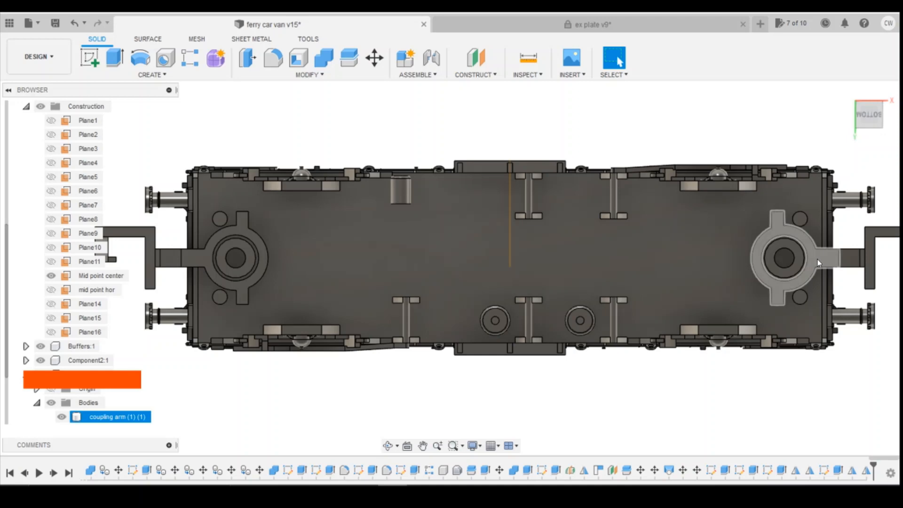
left_click(870, 97)
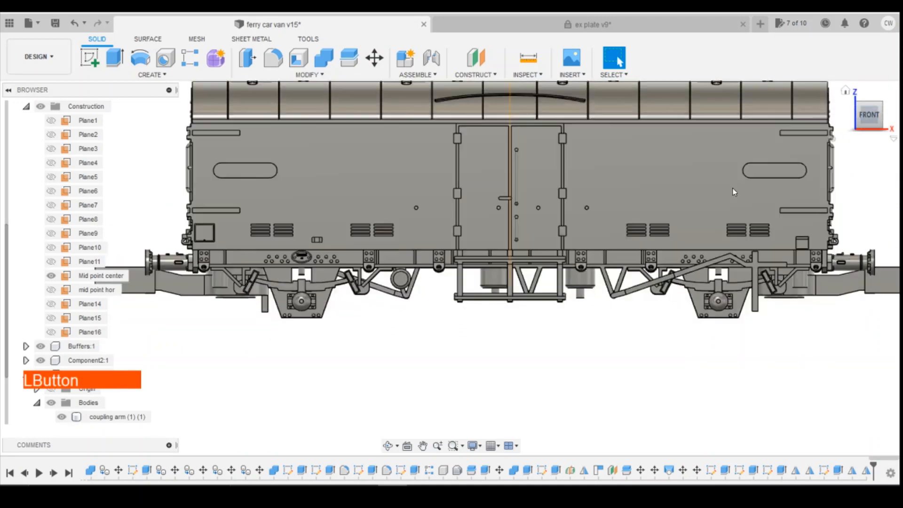
Switch to the ex plate v9 document and copy its coupling pin component
middle_click_drag(812, 180, 747, 189, "shift")
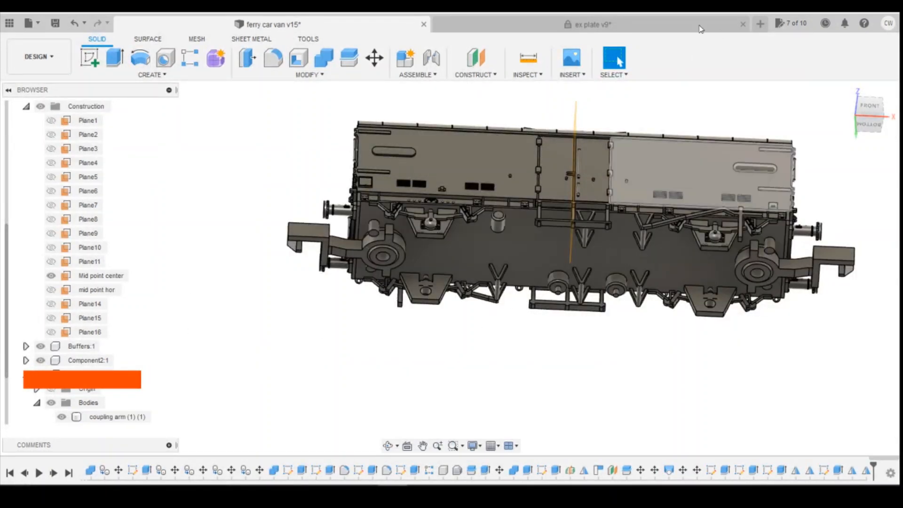
left_click(653, 23)
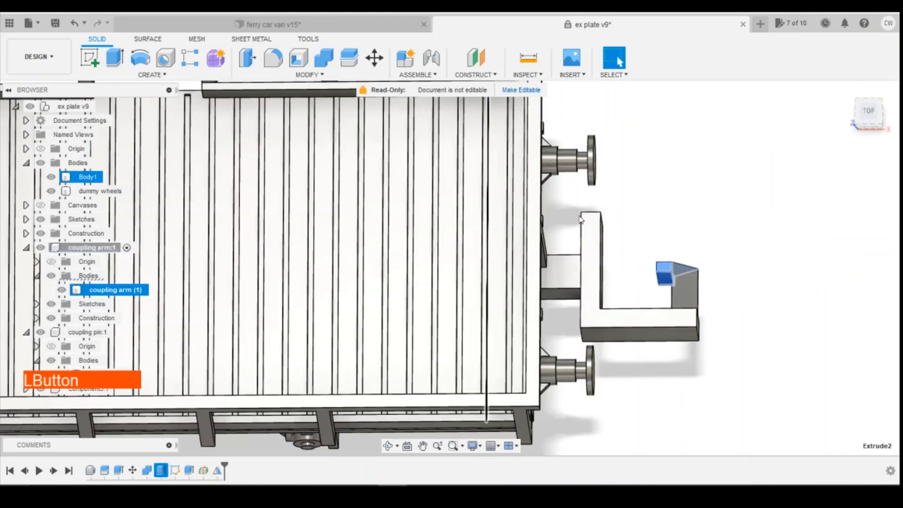
left_click_drag(869, 120, 868, 94)
scroll(294, 266, "up", 4)
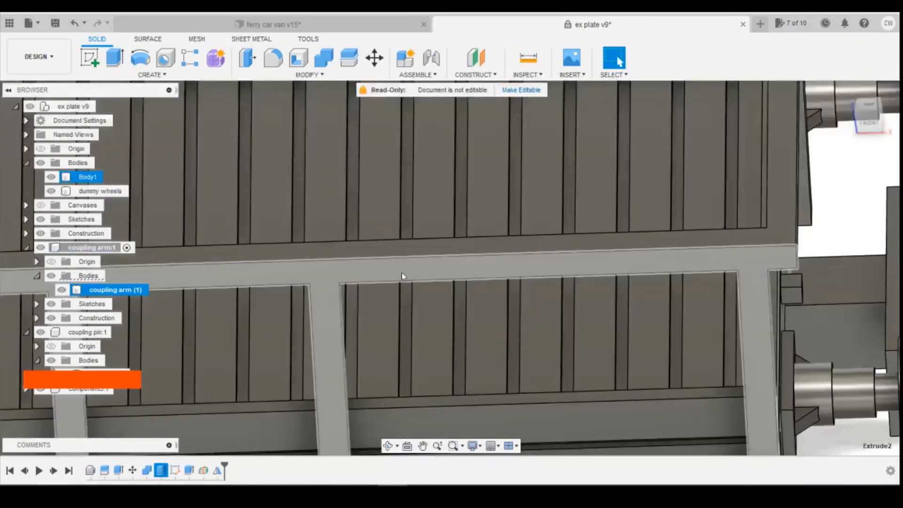
scroll(753, 232, "down", 3)
scroll(738, 229, "down", 2)
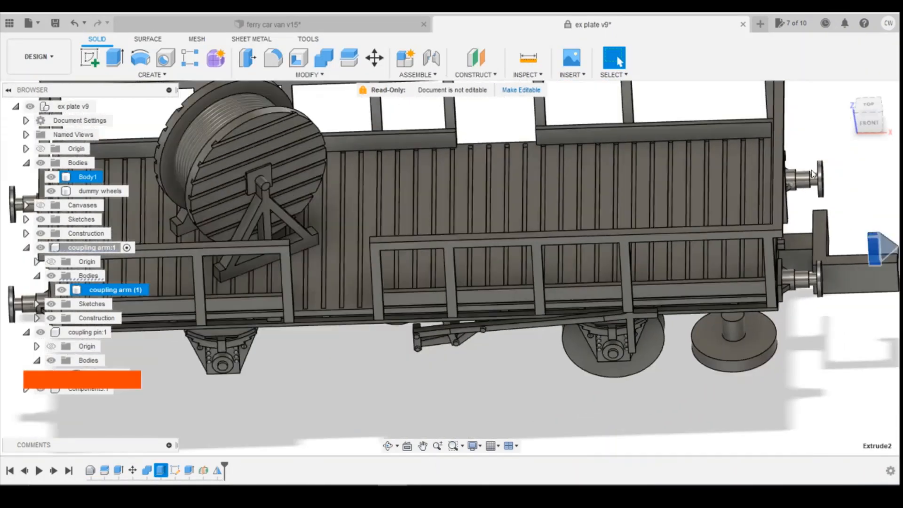
left_click(867, 121)
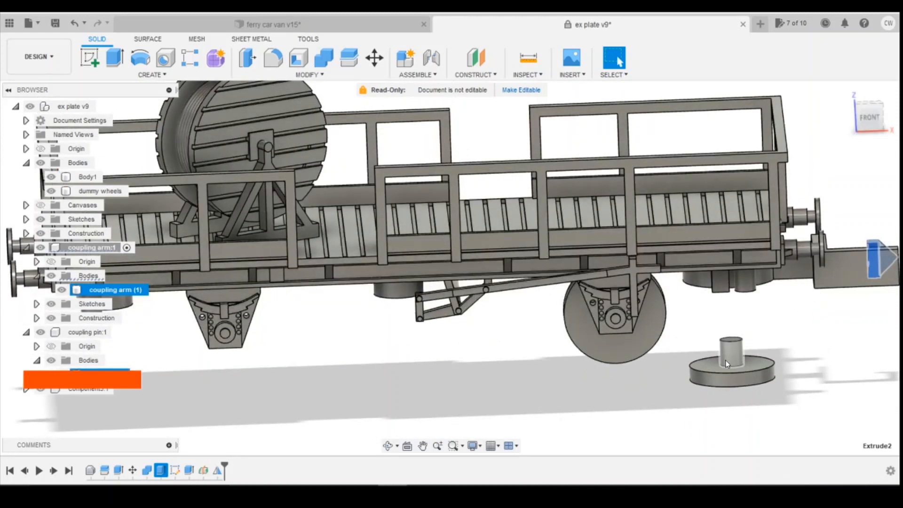
left_click_drag(39, 383, 34, 420)
left_click(92, 334)
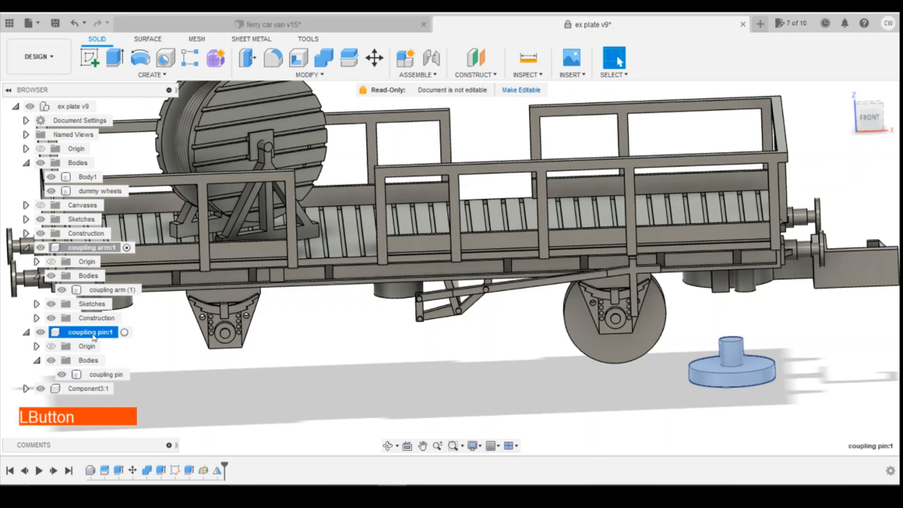
right_click(94, 337)
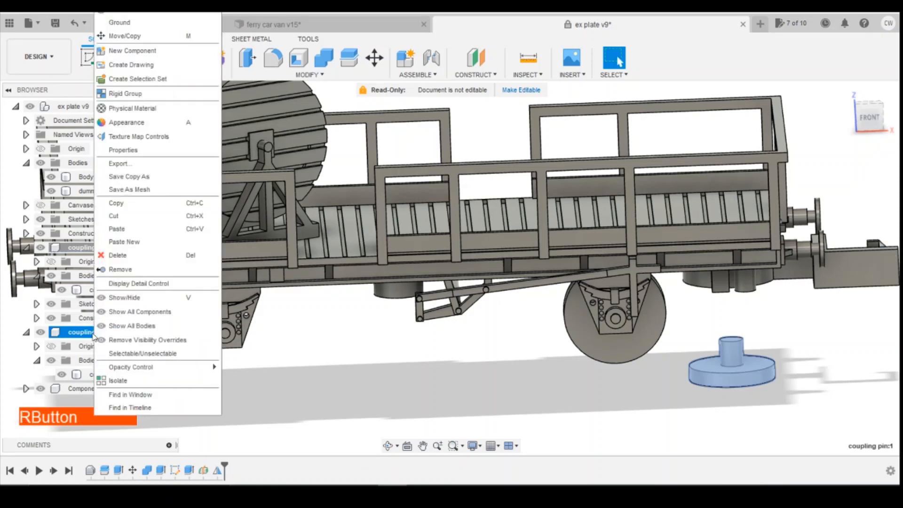
left_click(146, 204)
Return to the ferry car van document and paste the coupling pin as a new, independent component
left_click(290, 25)
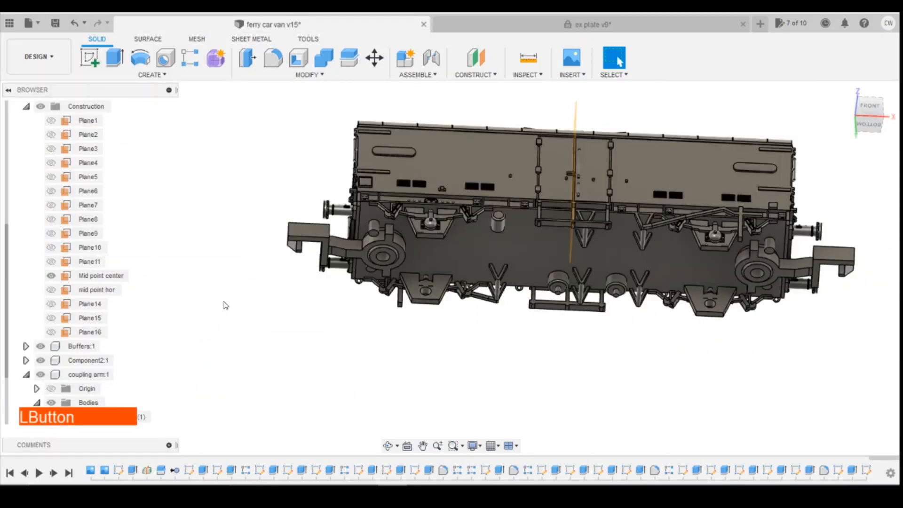
right_click(162, 365)
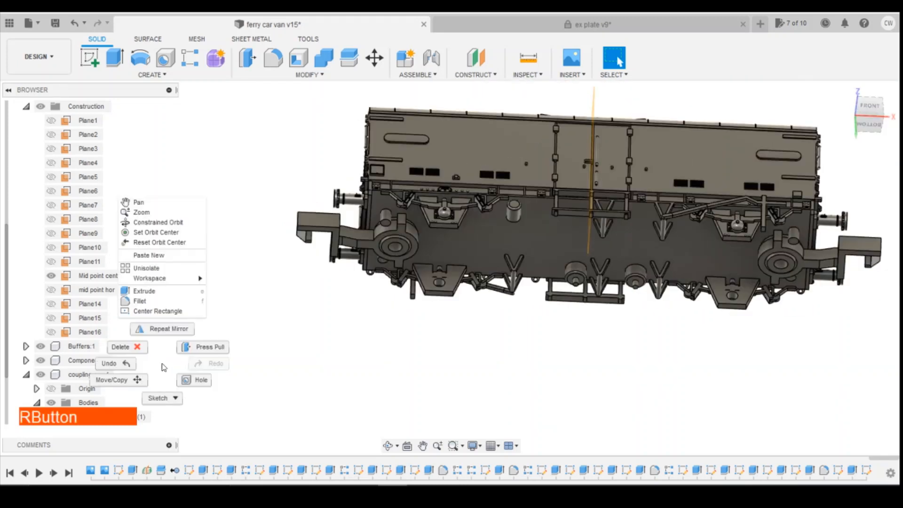
left_click(181, 260)
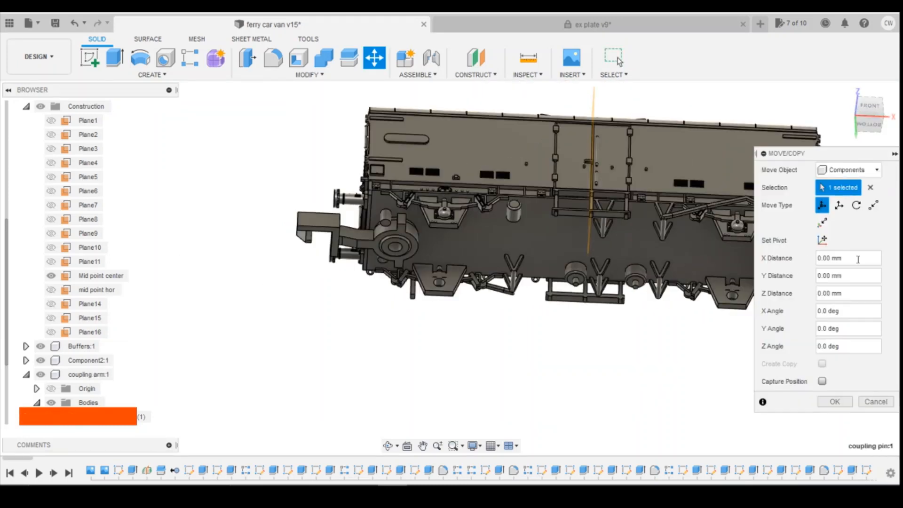
Raise the pasted coupling pin 50 mm along Z, to just below the coupling arm
scroll(223, 283, "down", 2)
scroll(270, 267, "down", 2)
scroll(564, 390, "up", 3)
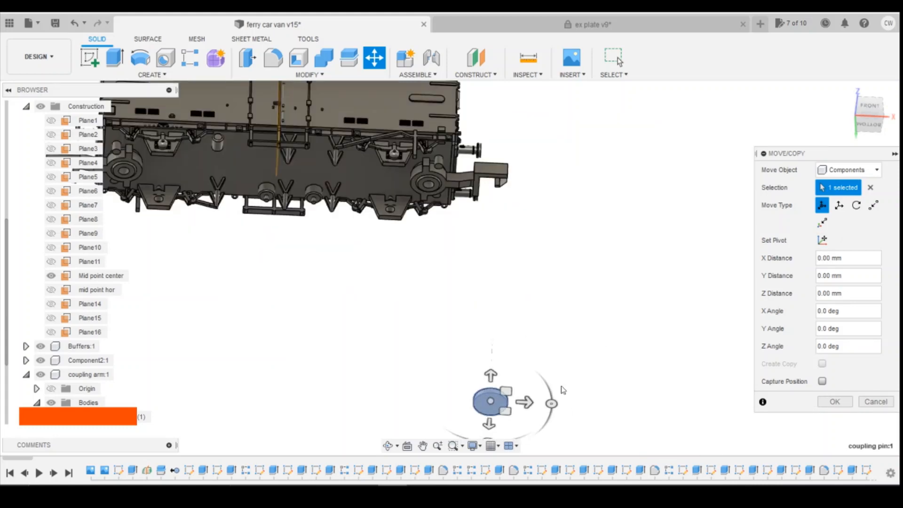
left_click(869, 106)
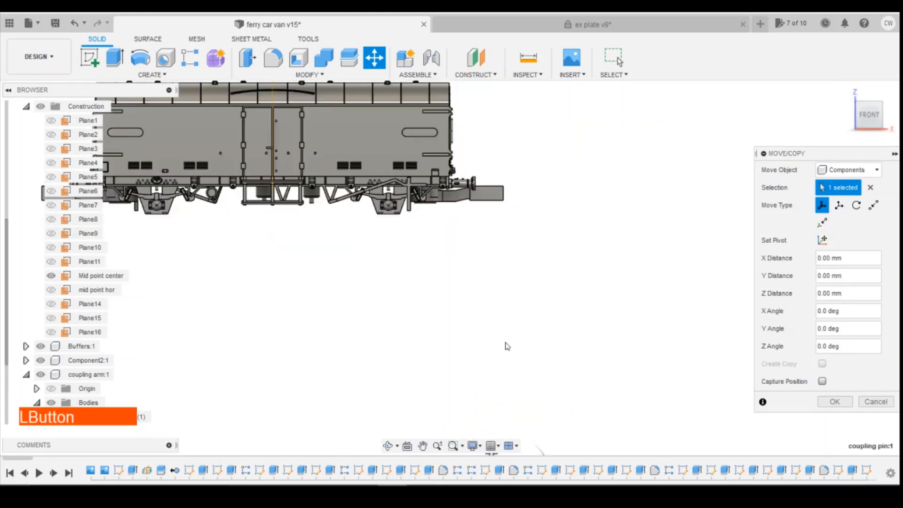
left_click_drag(497, 360, 488, 199)
scroll(487, 199, "up", 6)
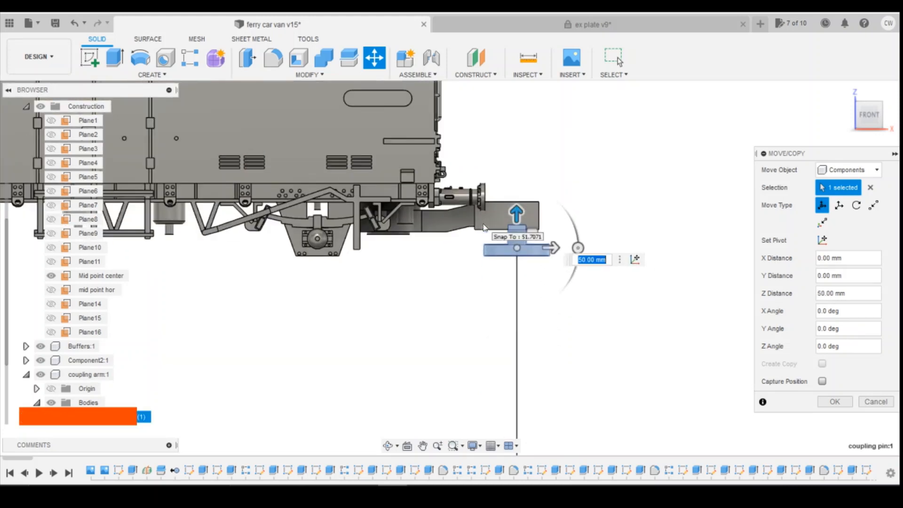
Shift the coupling pin -12 mm along X, beneath the coupling arm's pivot
left_click_drag(582, 275, 334, 287)
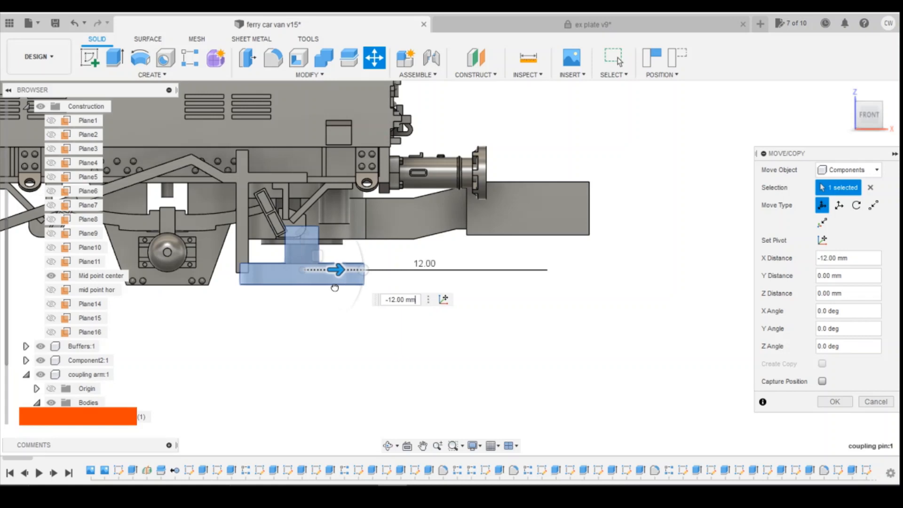
scroll(334, 287, "up", 5)
scroll(334, 288, "down", 3)
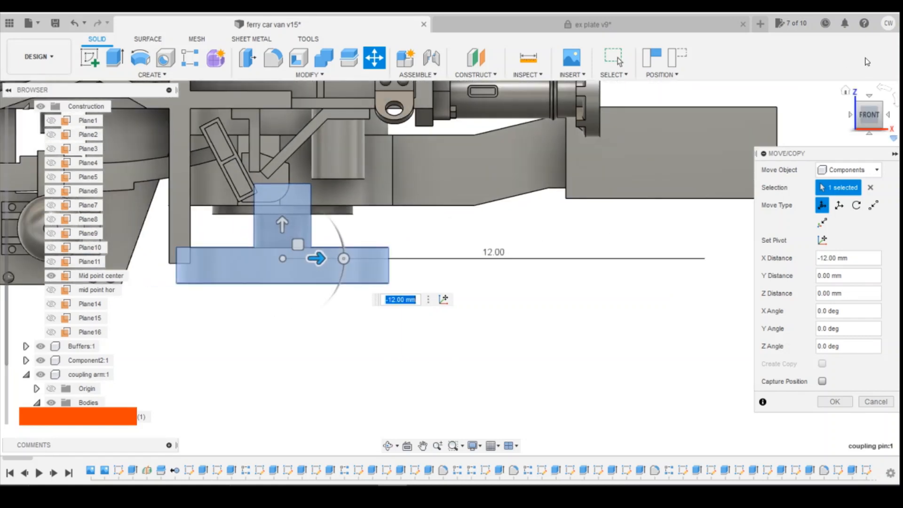
Centre the coupling pin on the arm's round pivot from below with a Y distance of -0.30 mm and finish the move
left_click(870, 135)
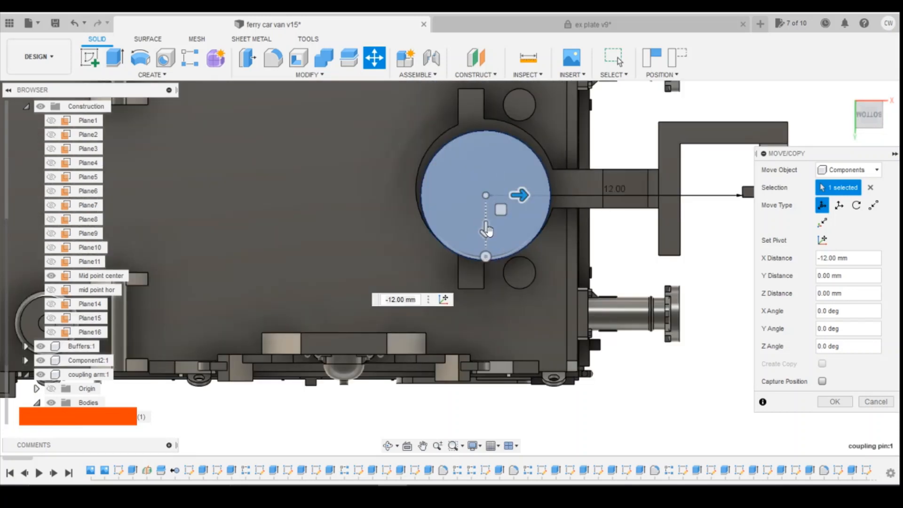
left_click_drag(487, 231, 486, 235)
scroll(487, 235, "up", 4)
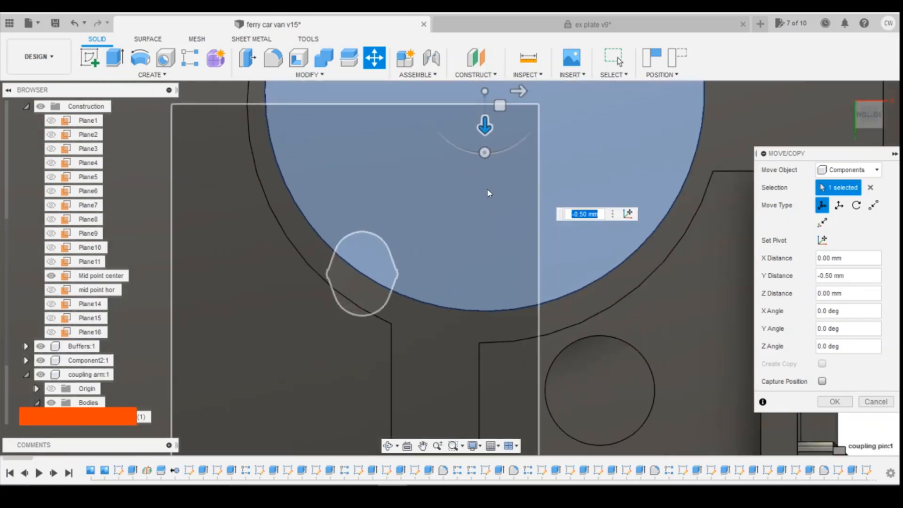
scroll(484, 228, "down", 2)
left_click_drag(485, 153, 487, 168)
scroll(486, 164, "down", 2)
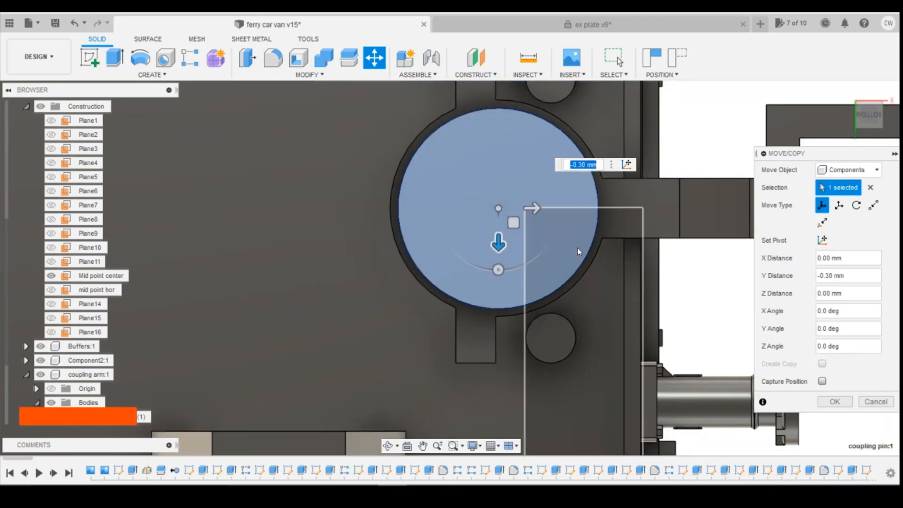
scroll(579, 252, "down", 1)
left_click(835, 401)
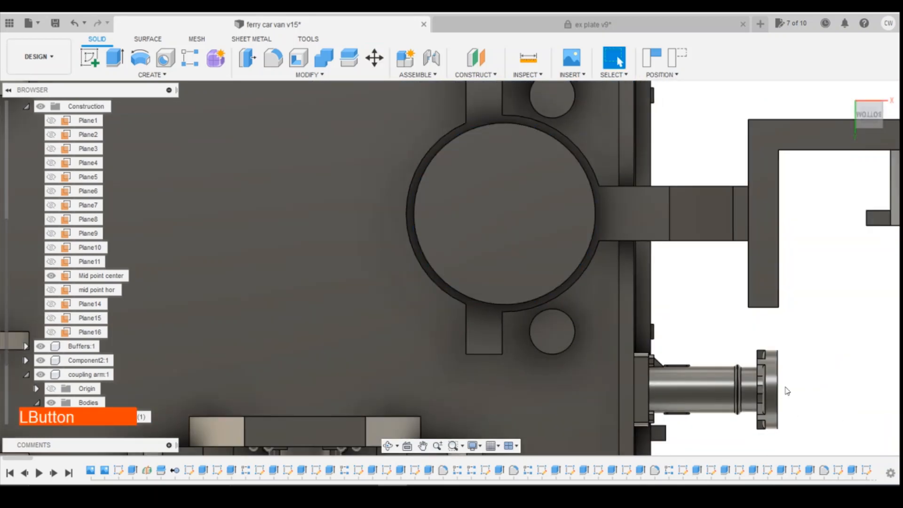
Capture the coupling pin's moved position in the design history
scroll(509, 228, "down", 3)
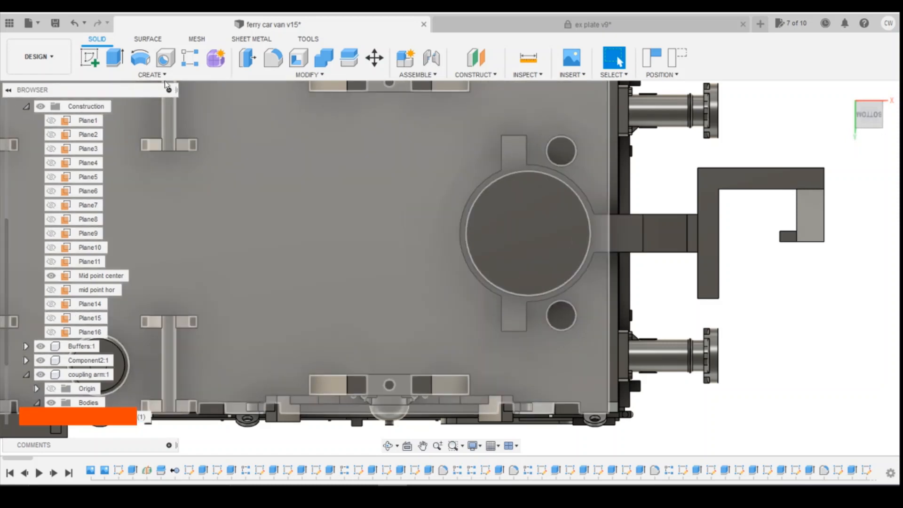
left_click(150, 75)
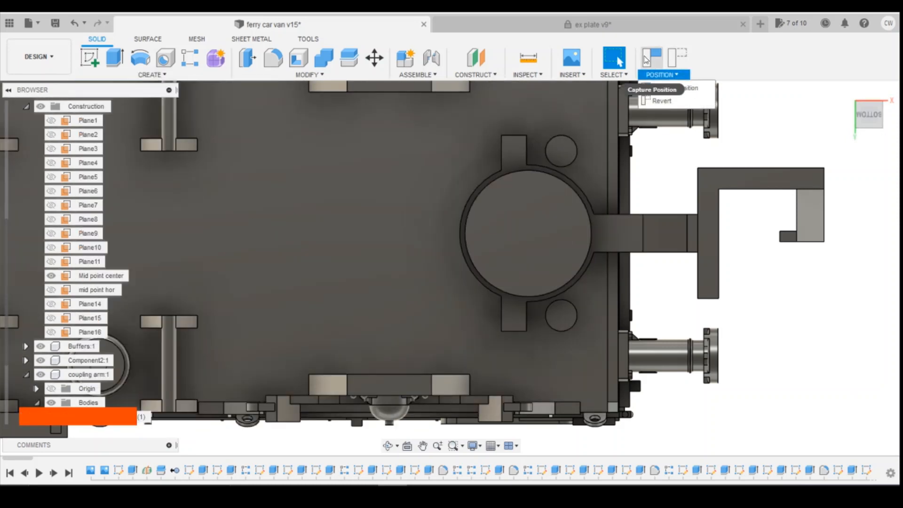
left_click(687, 89)
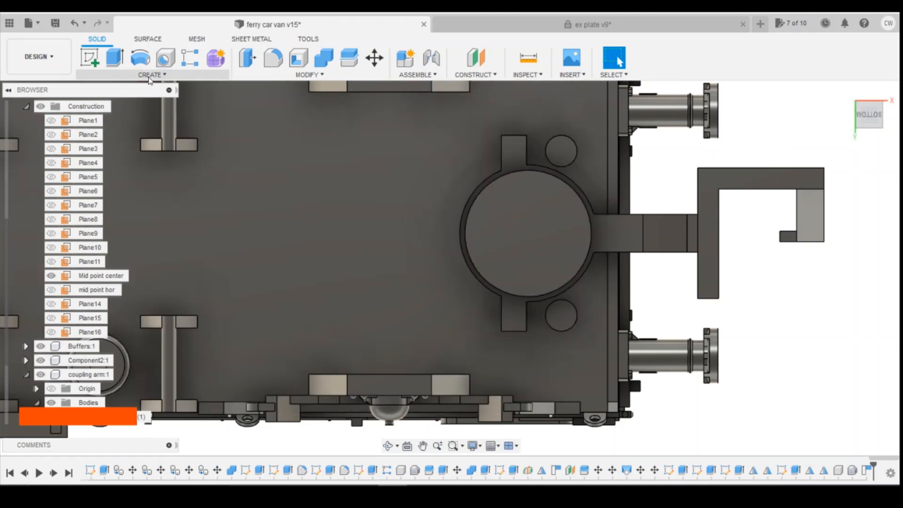
Mirror the coupling pin body across the Mid point center plane to the van's opposite end as a new body
left_click(116, 75)
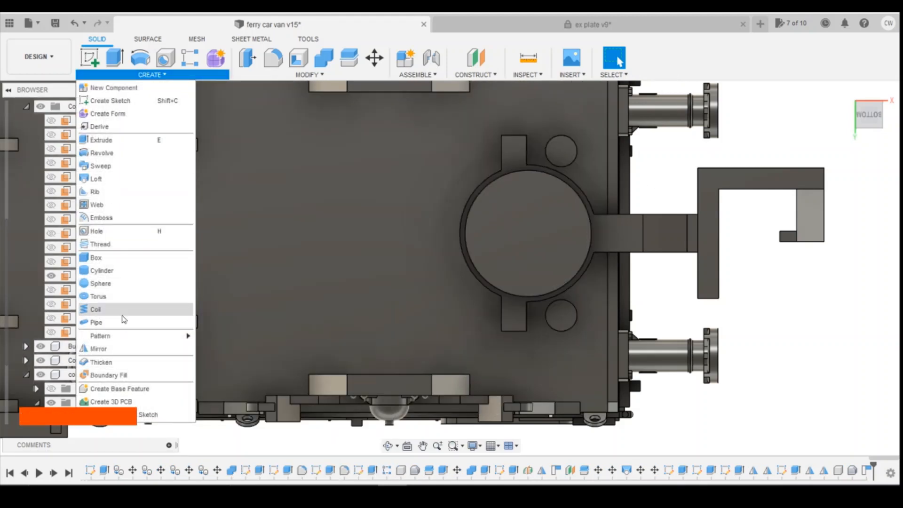
left_click(117, 349)
left_click(836, 172)
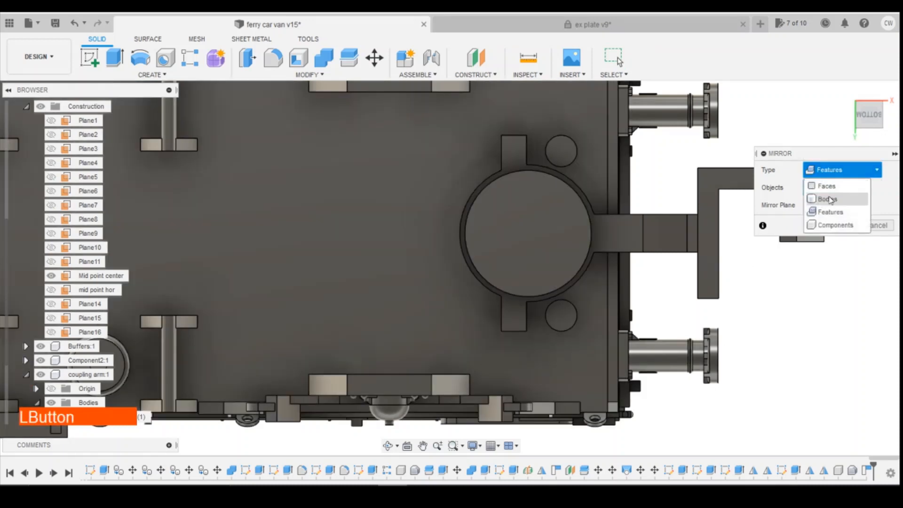
left_click(828, 200)
left_click(493, 239)
scroll(82, 298, "up", 5)
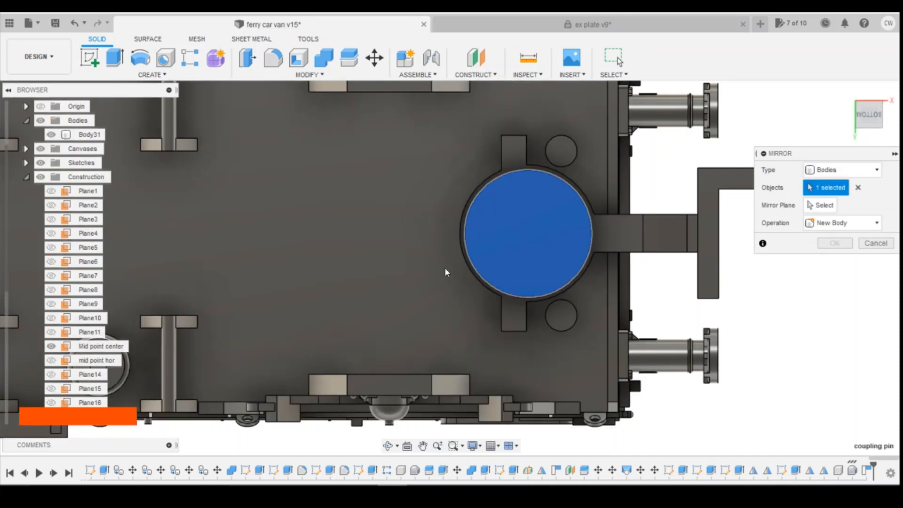
scroll(446, 272, "down", 3)
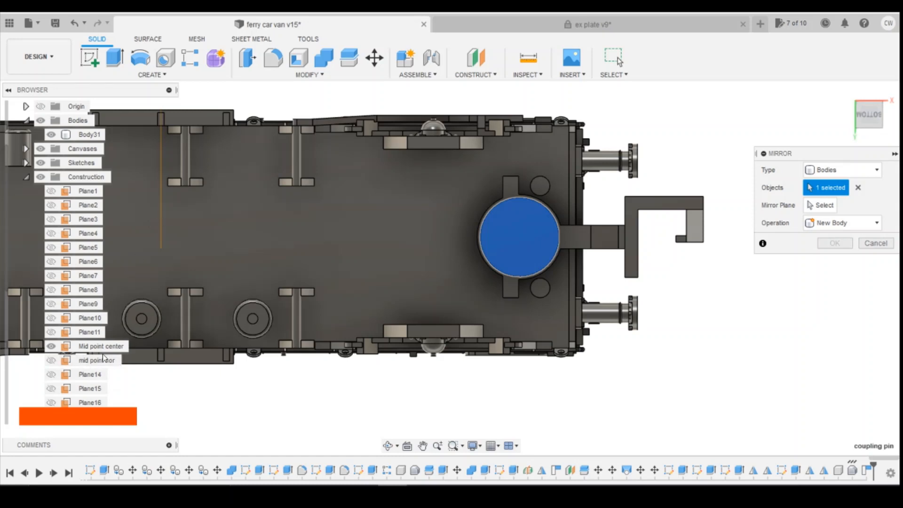
left_click(833, 209)
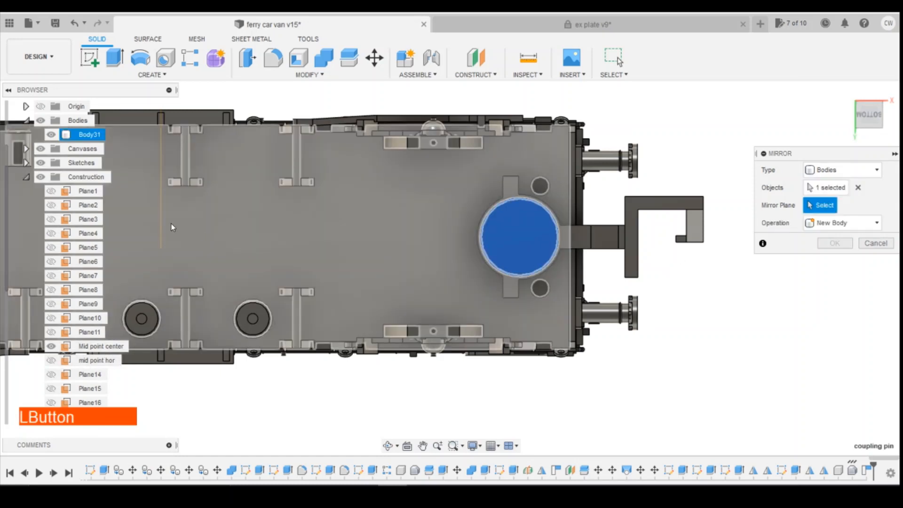
left_click(162, 219)
scroll(428, 247, "down", 3)
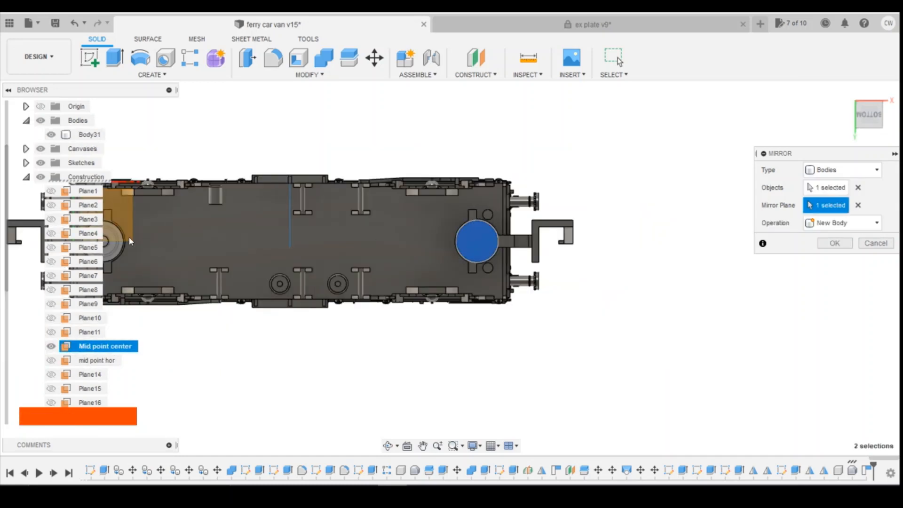
scroll(182, 254, "down", 2)
scroll(94, 263, "down", 3)
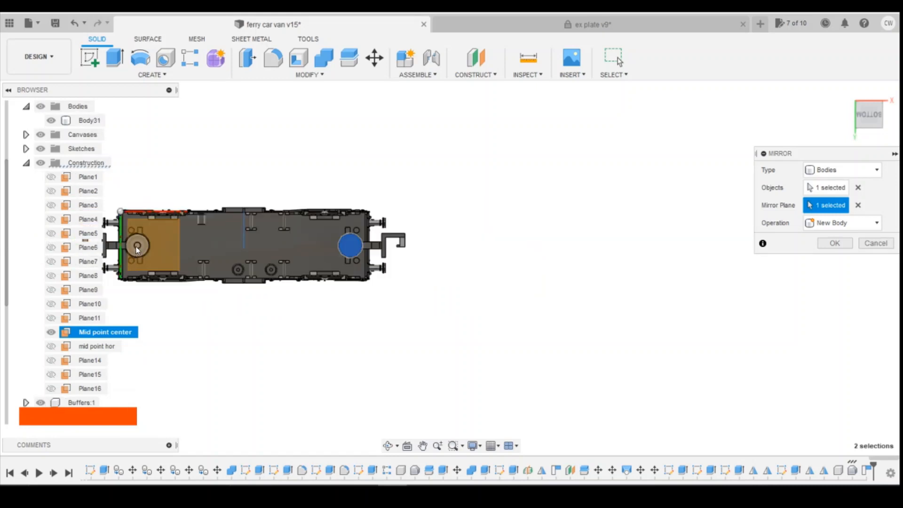
left_click(840, 243)
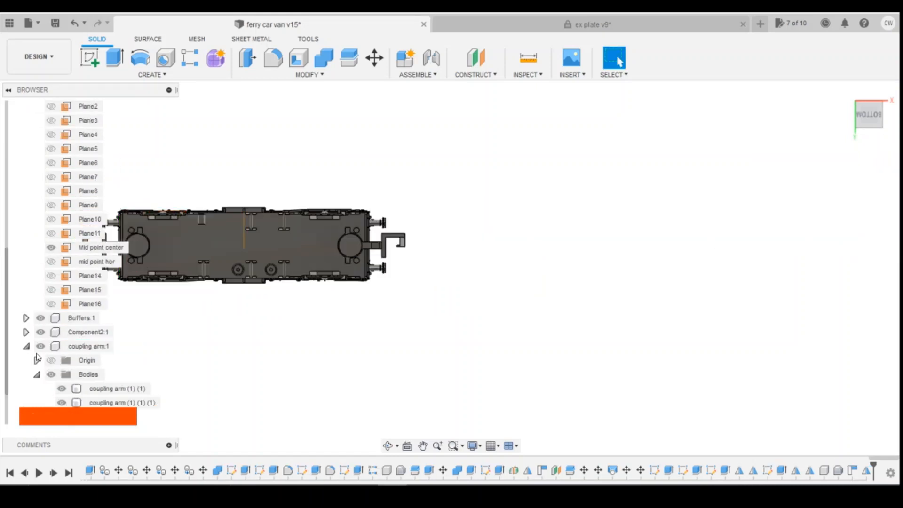
Examine the bodies inside the coupling arm and coupling pin components, and view the van from the front
scroll(101, 281, "up", 1)
scroll(100, 282, "up", 2)
scroll(118, 329, "down", 5)
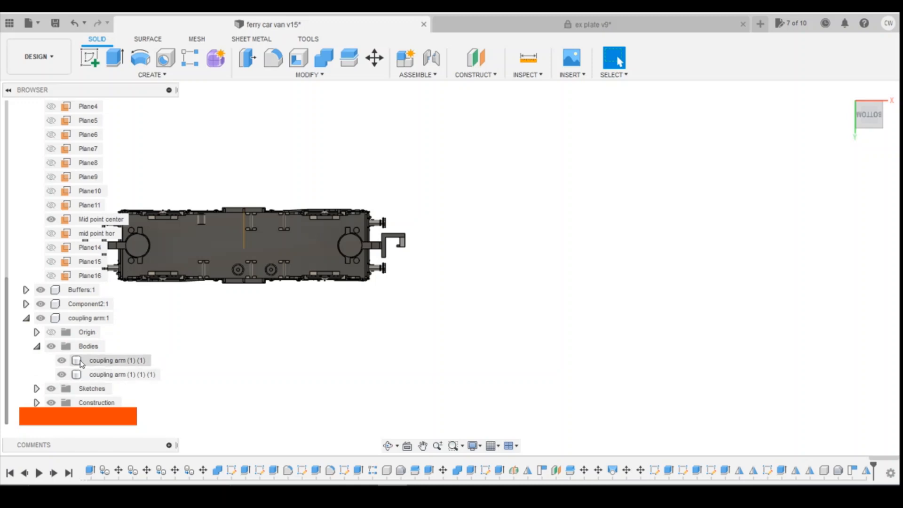
left_click(40, 416)
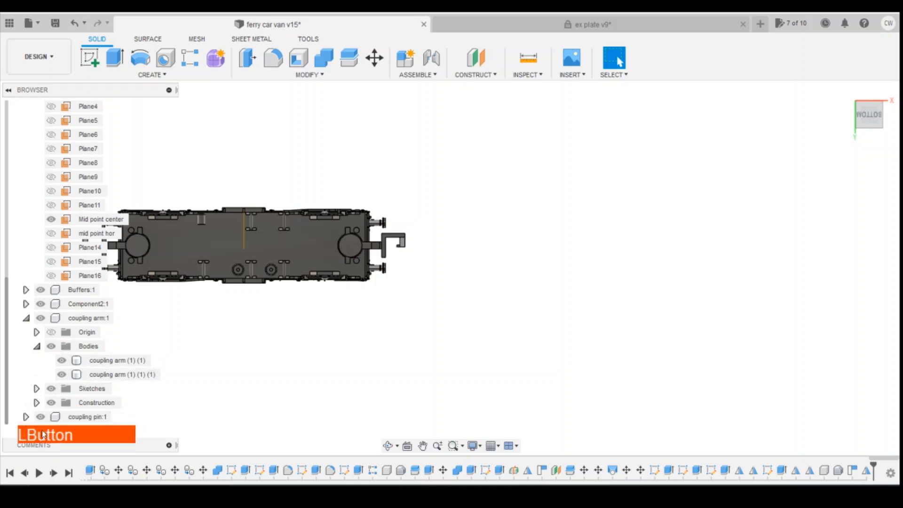
left_click(26, 417)
scroll(27, 419, "down", 2)
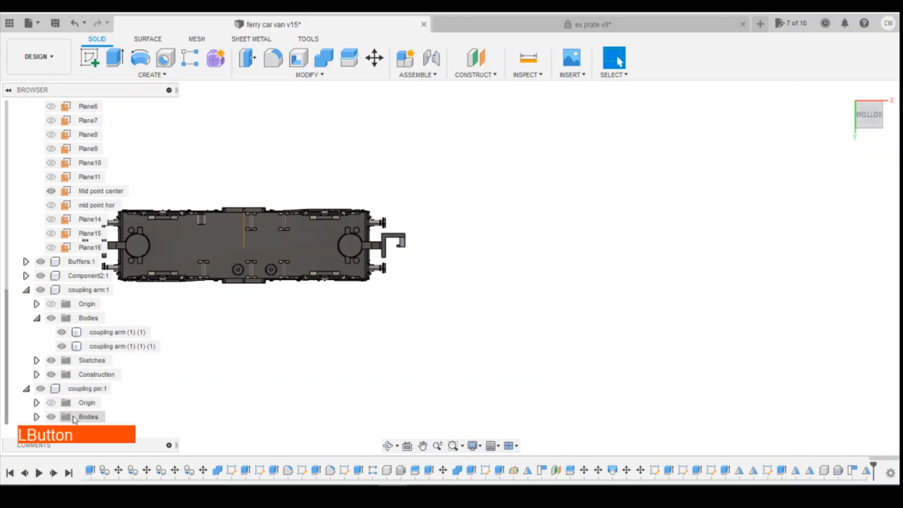
left_click(37, 417)
scroll(120, 349, "down", 2)
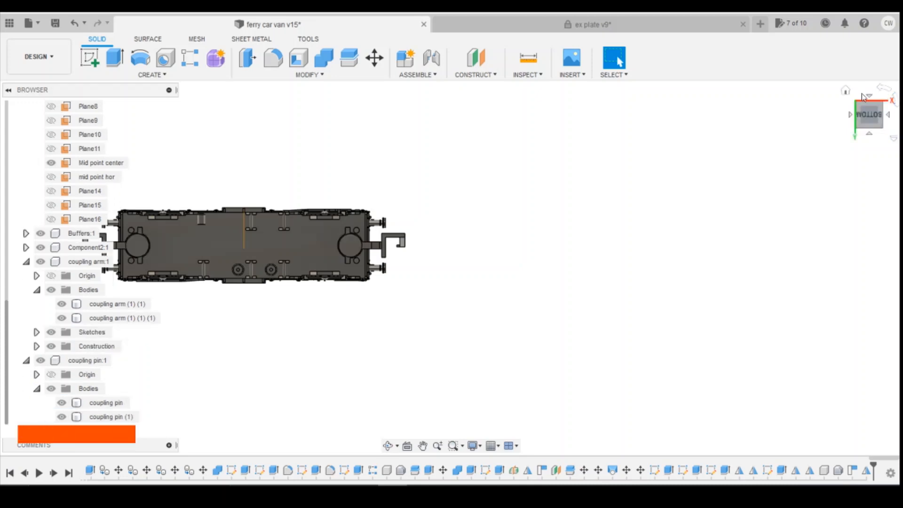
left_click(851, 108)
scroll(348, 281, "up", 8)
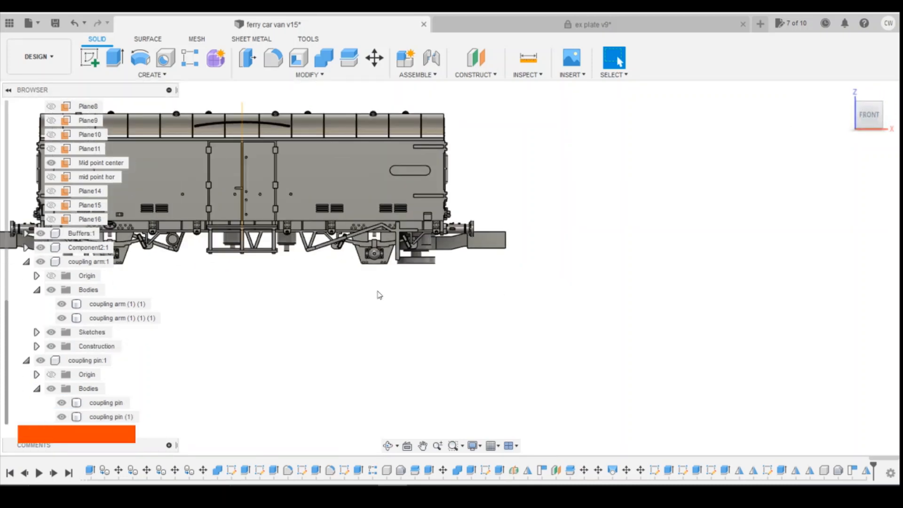
Inspect the coupling arm and pin from the front, then both couplings and the van's underframe from a low angle
scroll(404, 318, "down", 8)
scroll(613, 260, "up", 7)
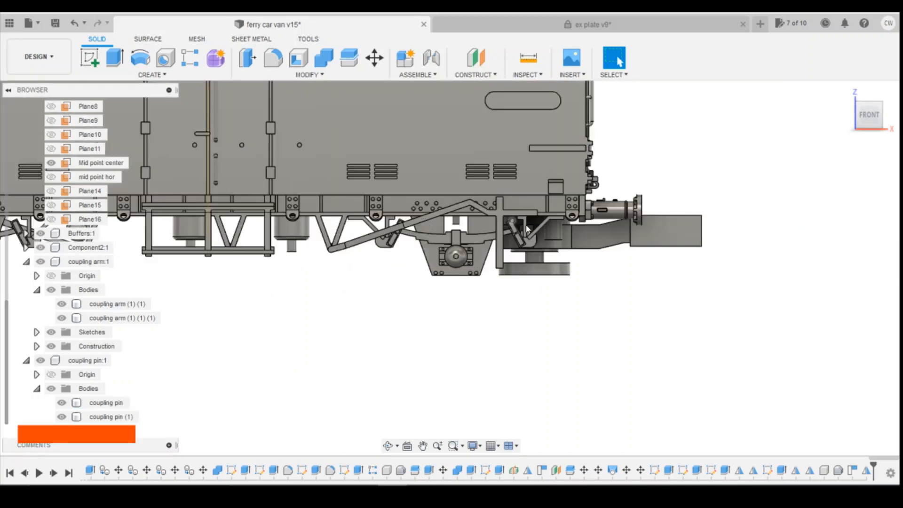
left_click(667, 231)
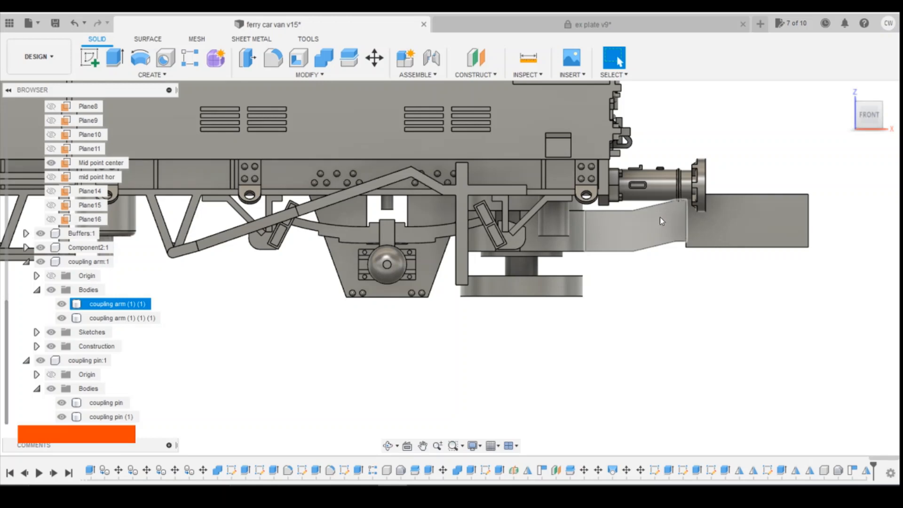
scroll(701, 294, "down", 8)
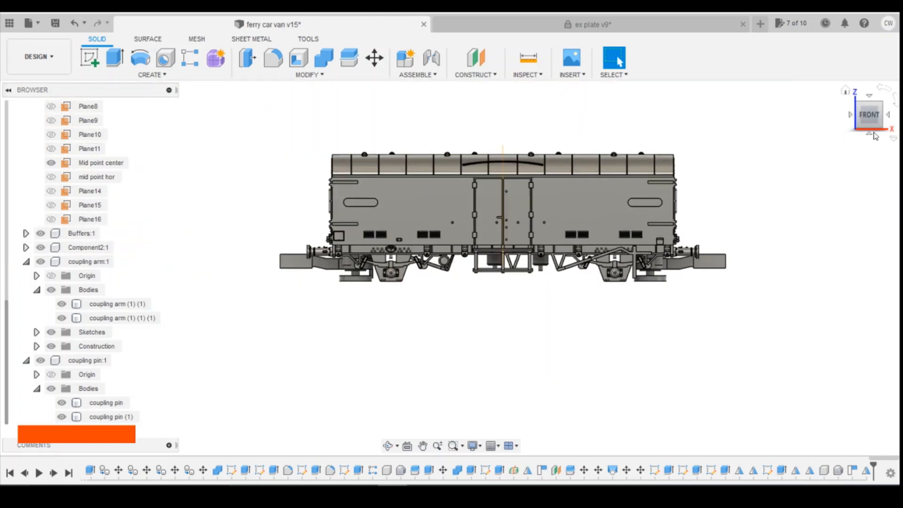
mouse_move(864, 118)
left_mouse_down()
mouse_move(892, 118)
mouse_move(872, 109)
left_mouse_up()
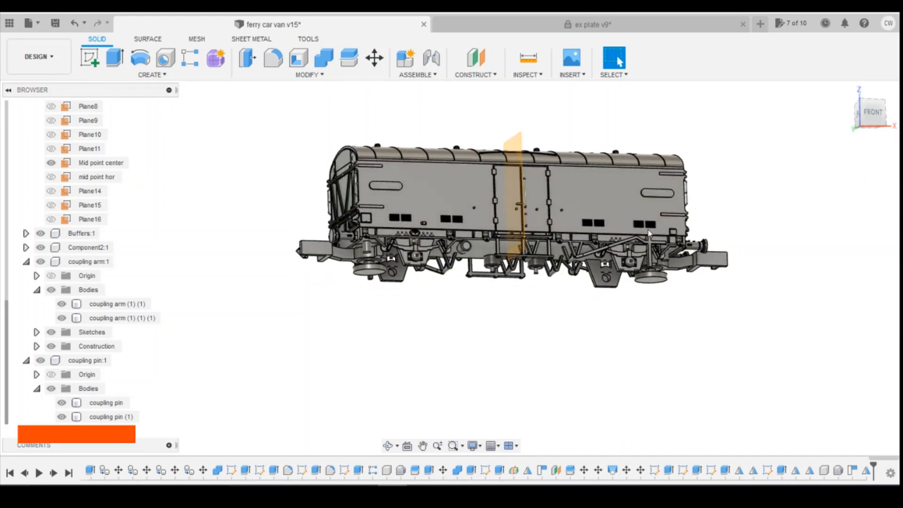
scroll(648, 233, "up", 3)
scroll(826, 273, "down", 2)
scroll(513, 286, "up", 3)
scroll(635, 294, "down", 1)
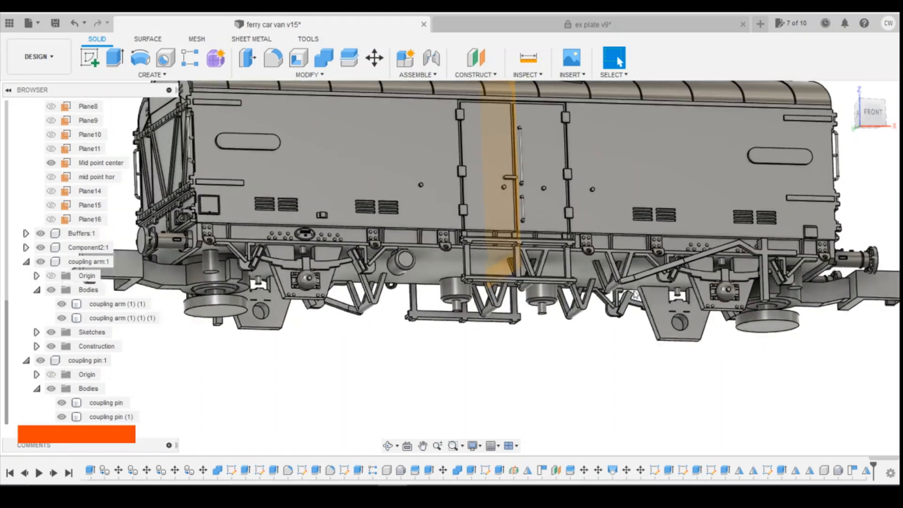
mouse_move(876, 113)
left_mouse_down()
mouse_move(867, 100)
mouse_move(865, 120)
left_mouse_up()
left_click(869, 112)
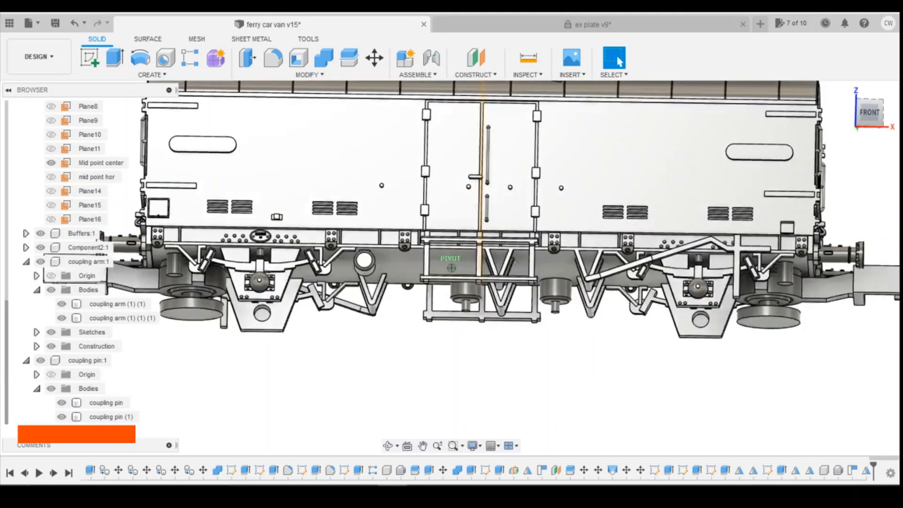
key("shift")
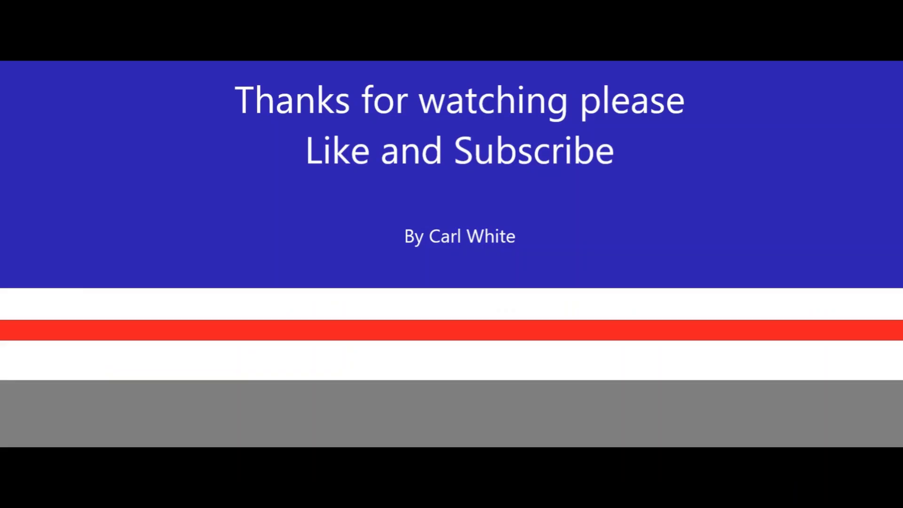